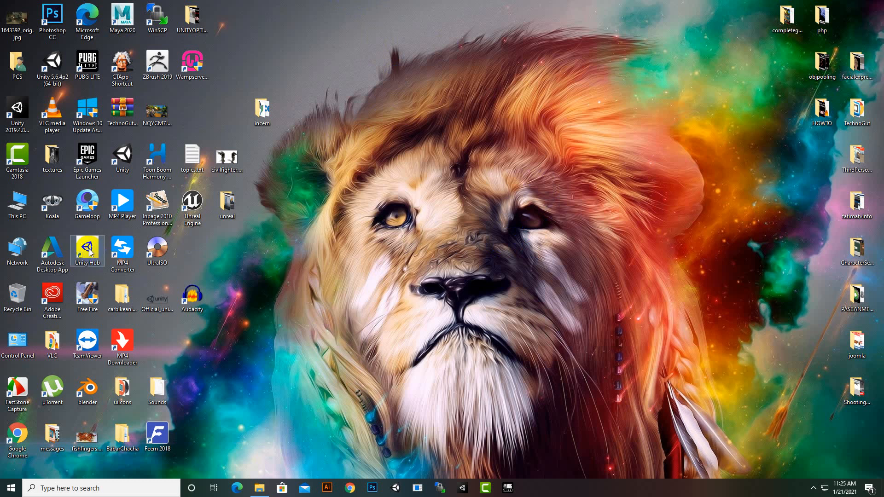
- Launch Unity Hub from the desktop
click(89, 249)
double_click(88, 249)
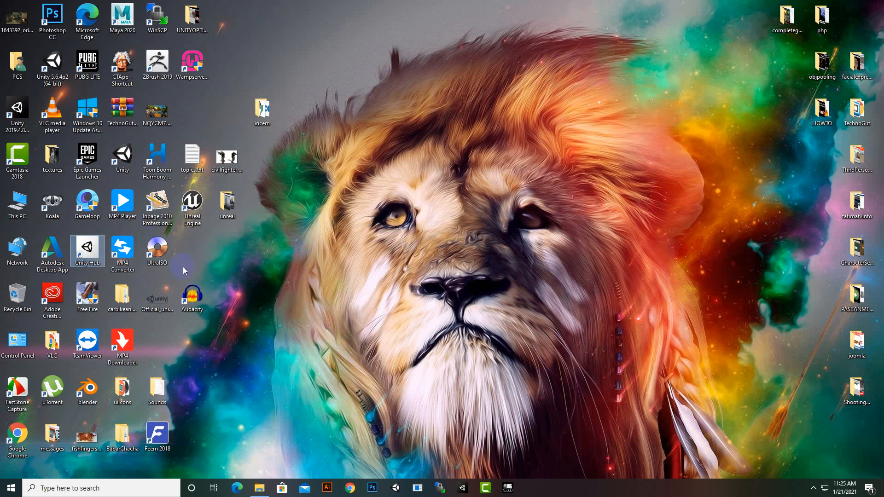
- Look through the existing project folders in Documents, such as drivertraffic and Fighter, and close the file window
double_click(233, 210)
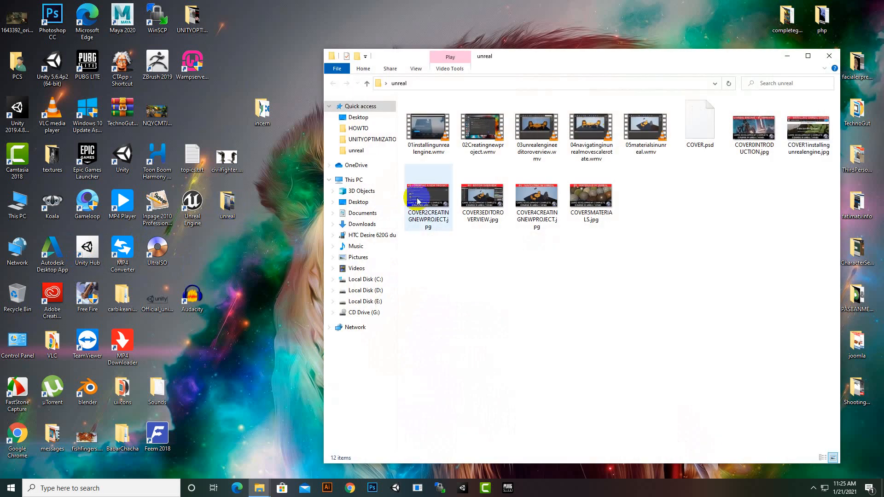
click(362, 214)
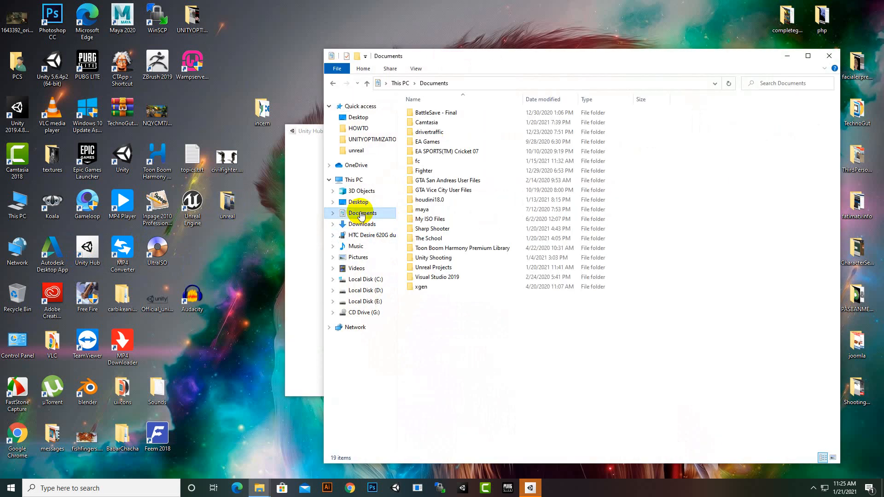
click(430, 131)
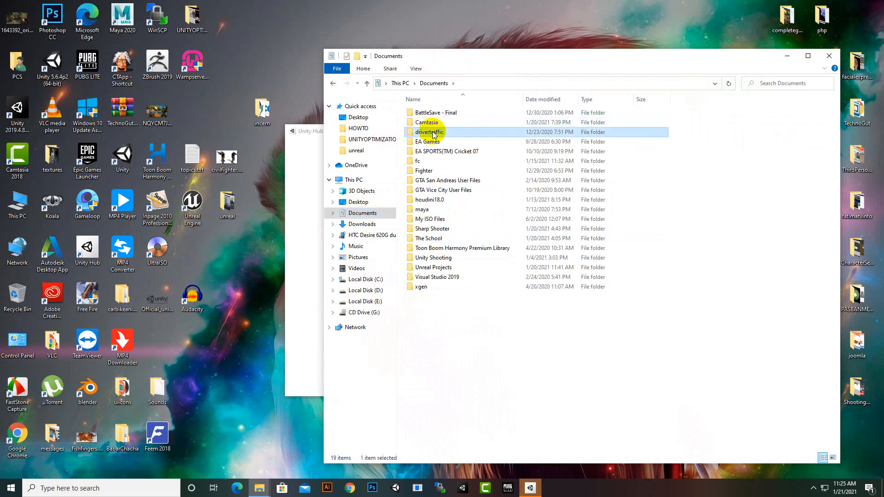
click(425, 173)
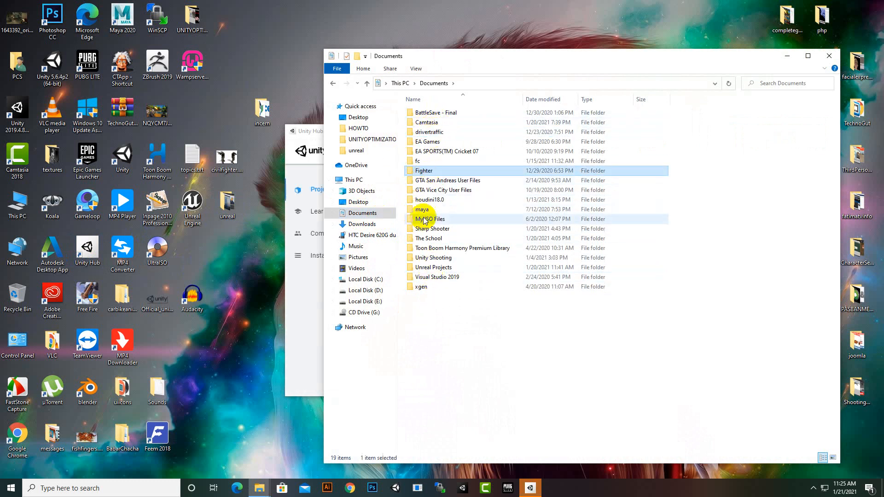
click(829, 56)
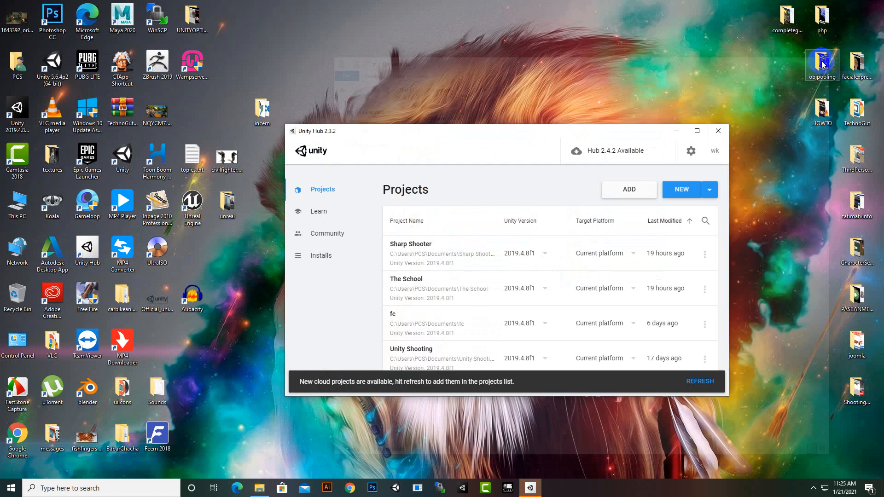
drag(558, 129, 556, 114)
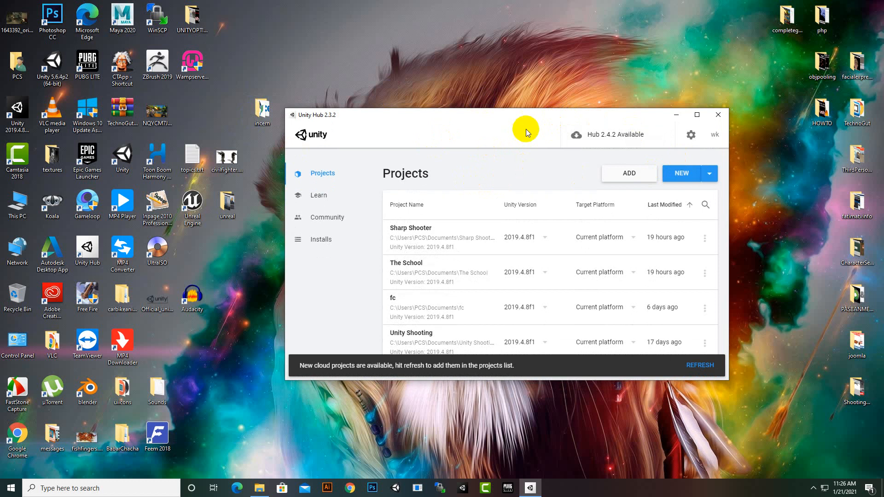
drag(526, 118, 510, 114)
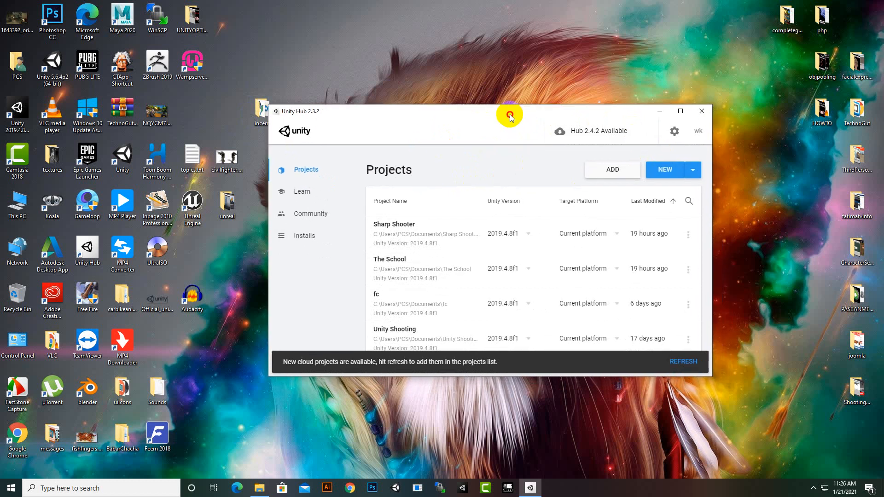
click(627, 174)
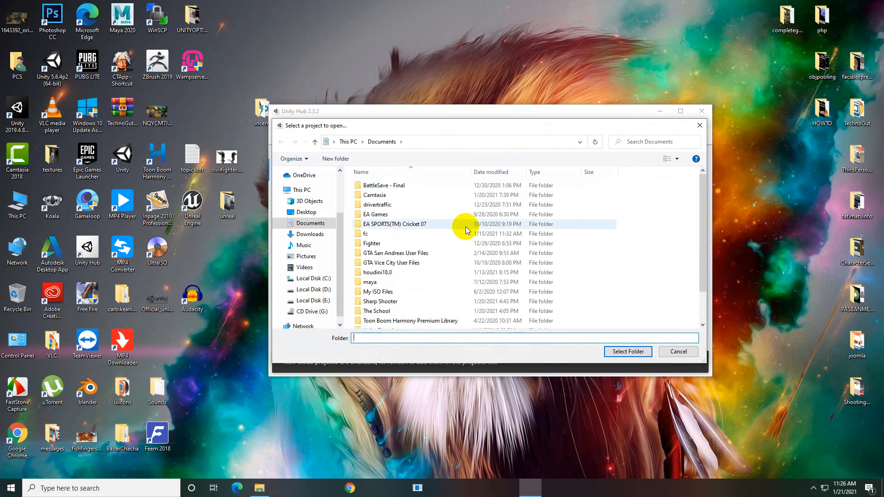
click(429, 243)
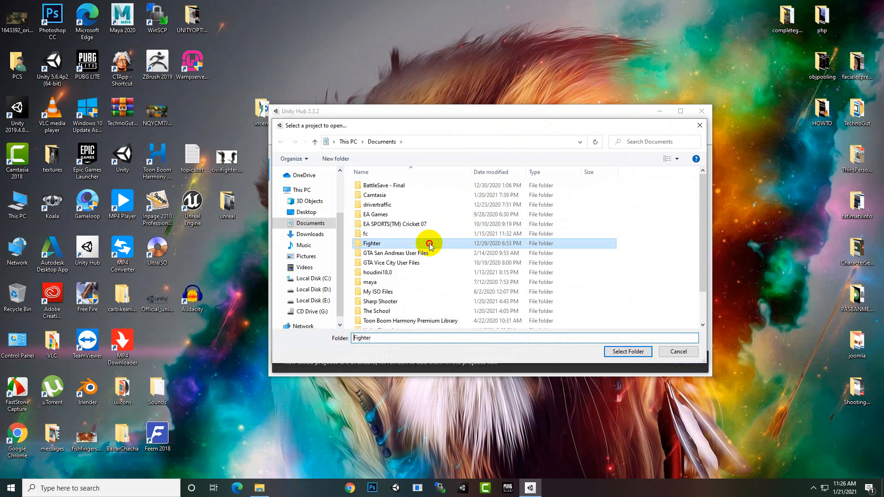
click(410, 312)
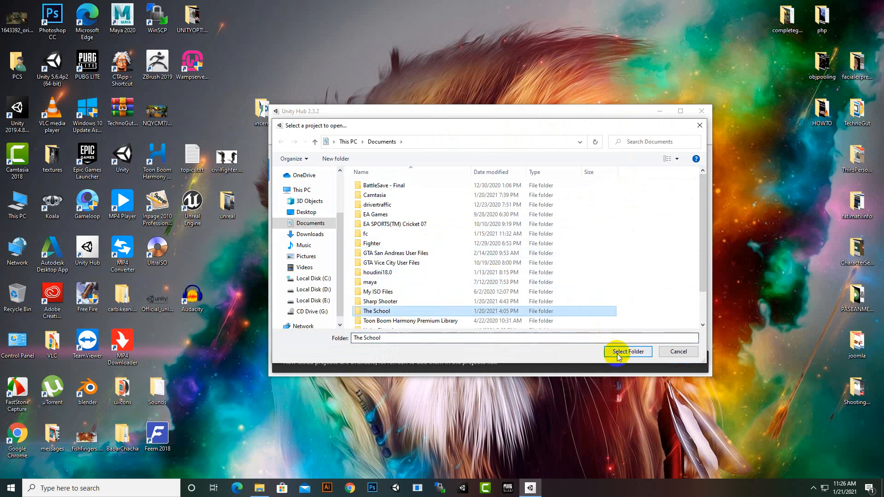
click(679, 352)
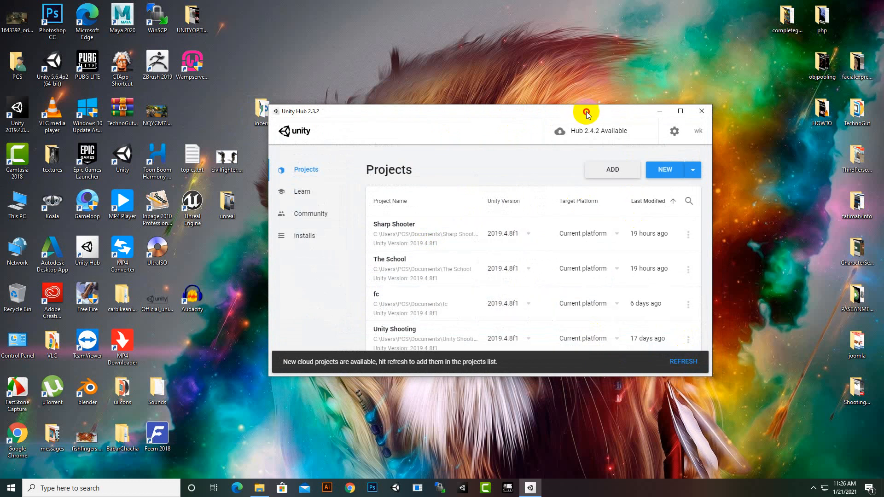
drag(585, 112, 587, 106)
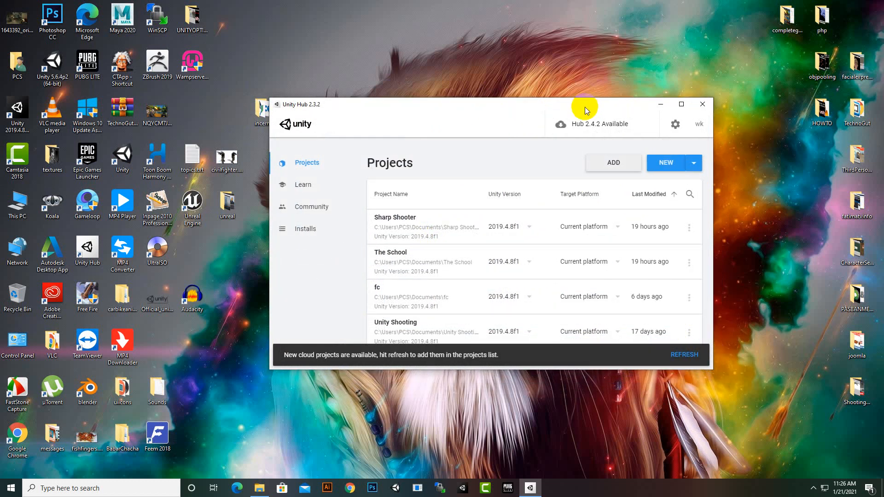
- Start a new project, go through the available templates one by one, and choose the 3D template
click(673, 163)
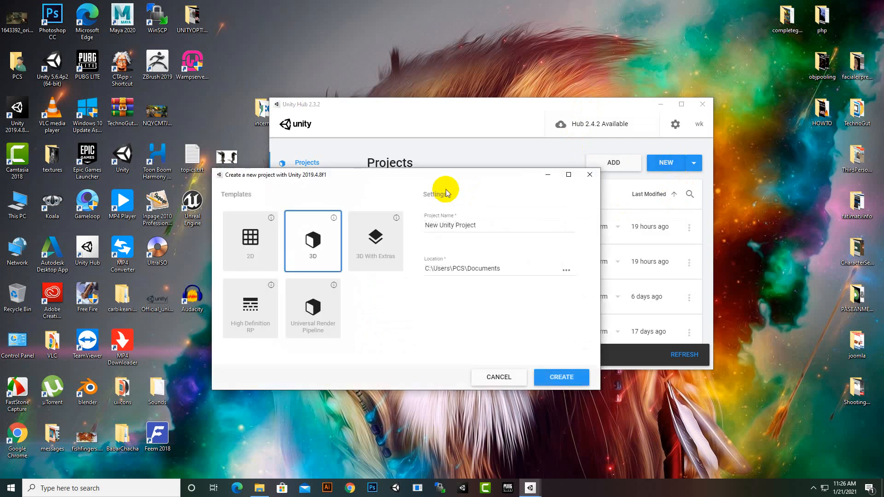
drag(454, 177, 539, 166)
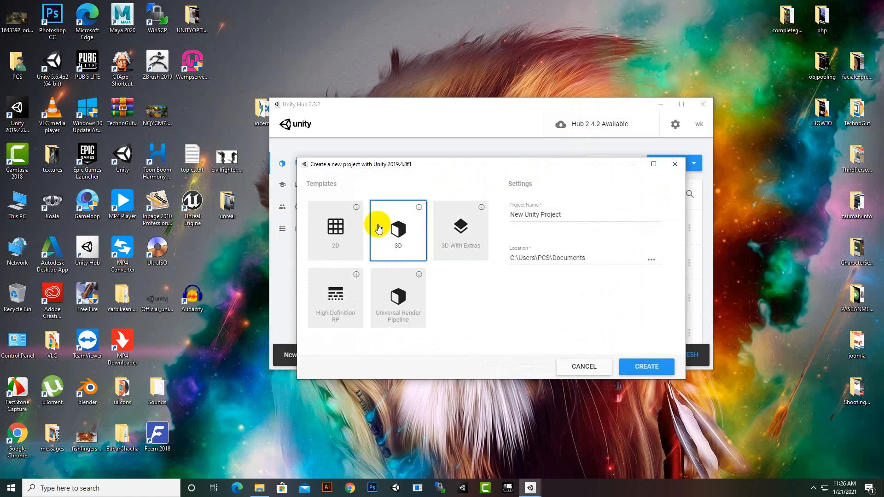
click(339, 225)
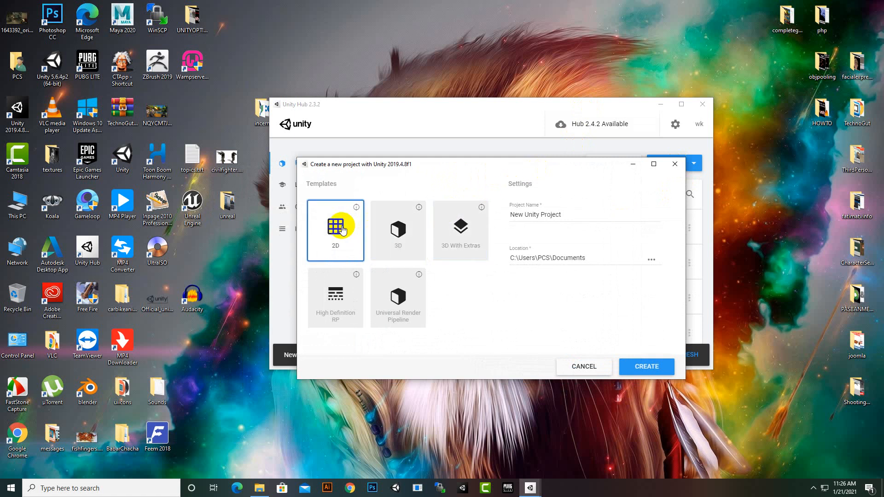
click(414, 224)
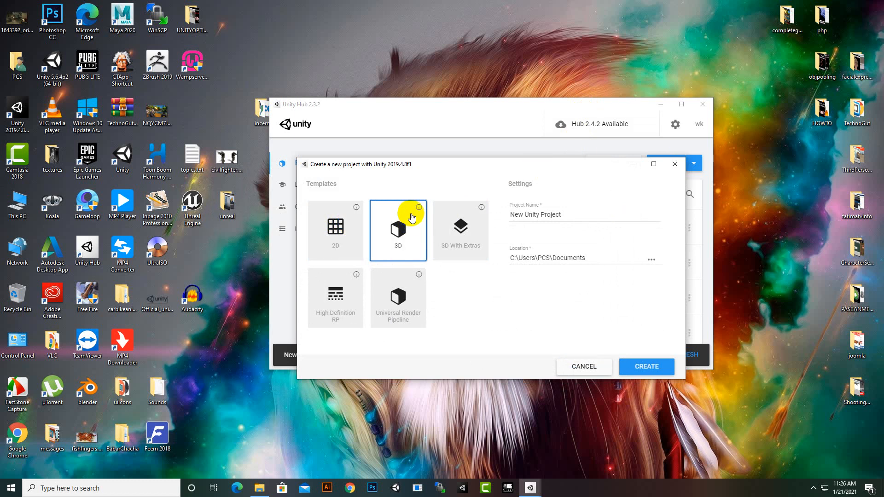
click(455, 226)
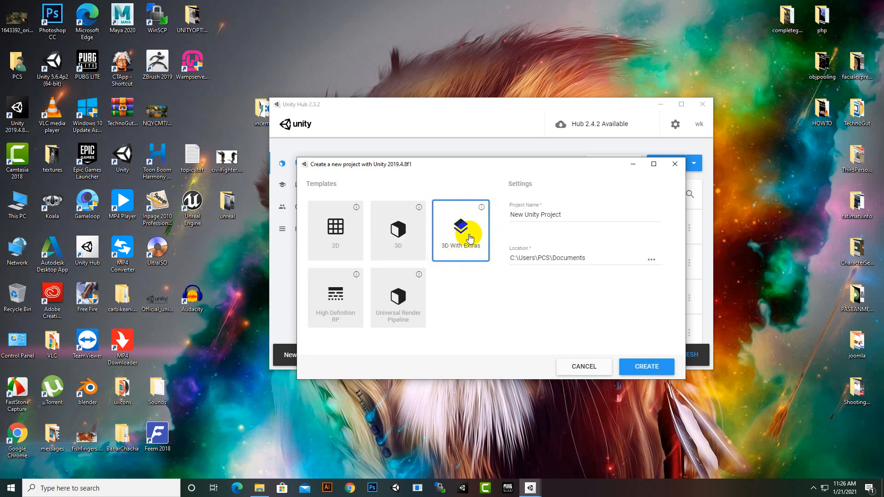
click(322, 303)
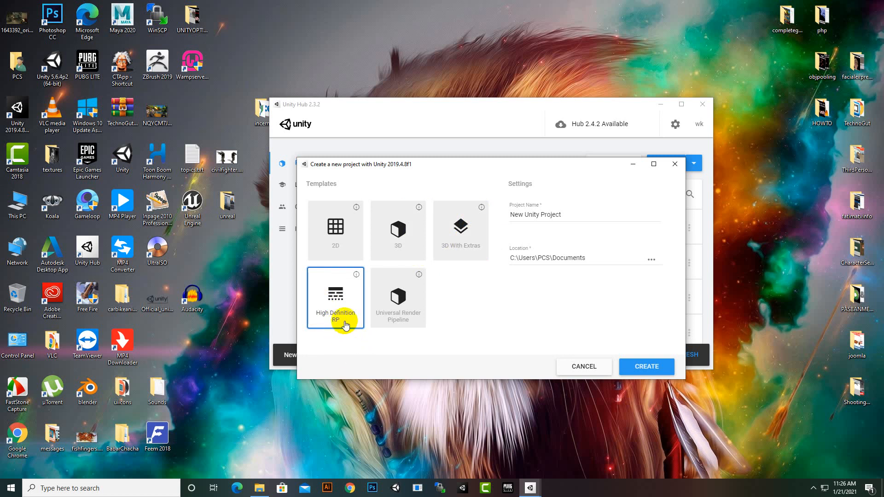
click(404, 314)
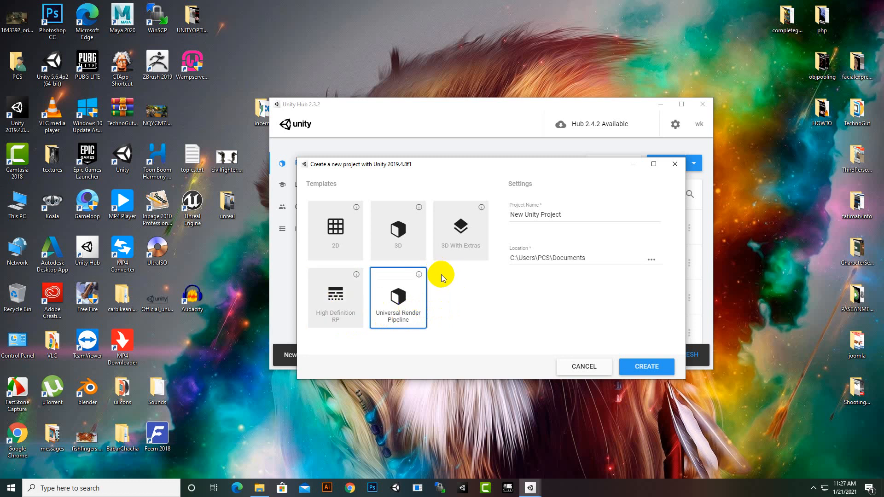
drag(501, 168, 509, 168)
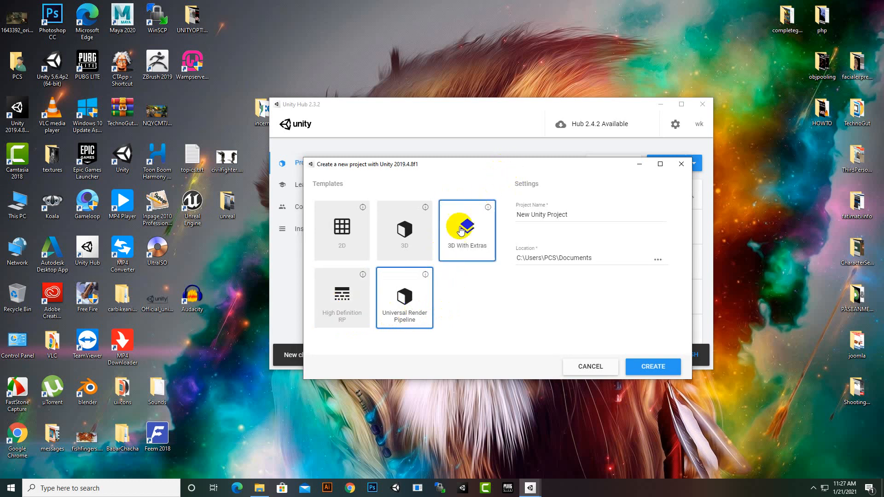
click(409, 235)
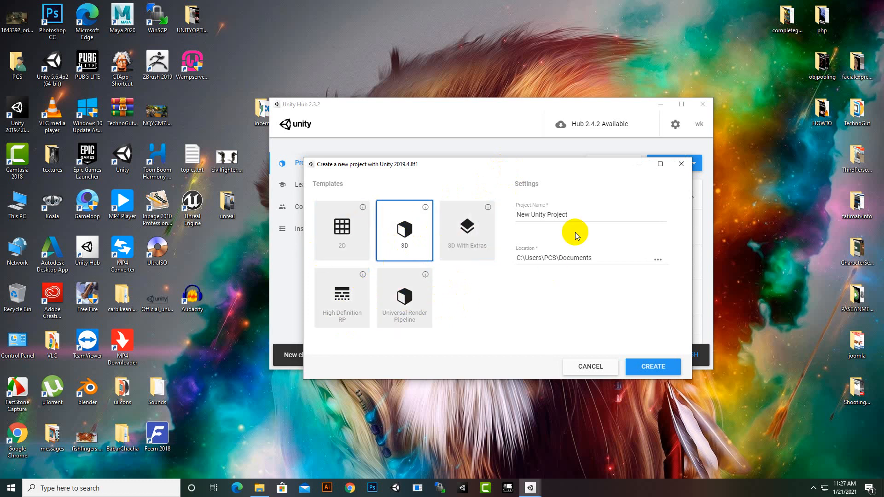
- Name the project Tutorials, keep C:\Users\PCS\Documents as its location, and create it
drag(568, 215, 517, 217)
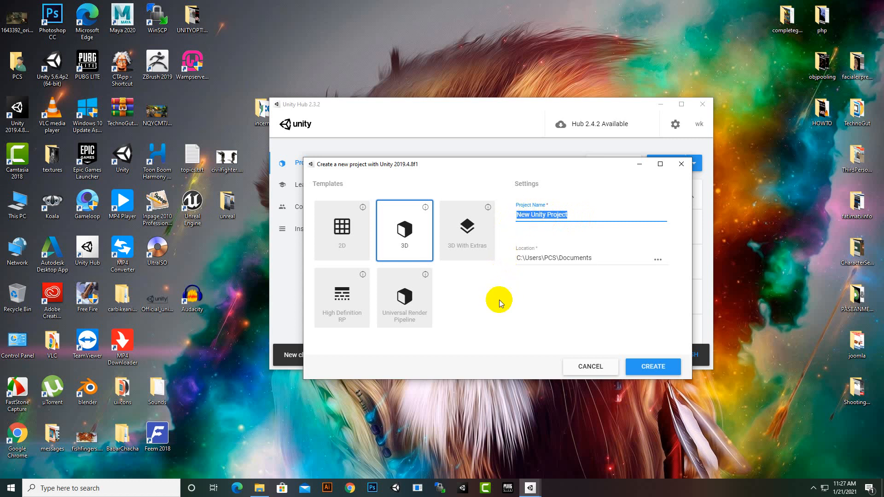
text(Tut)
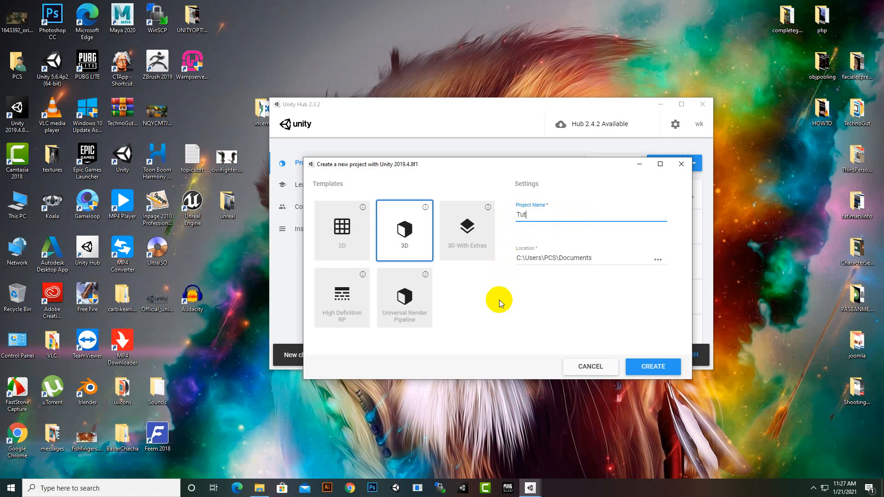
text(orials)
click(658, 260)
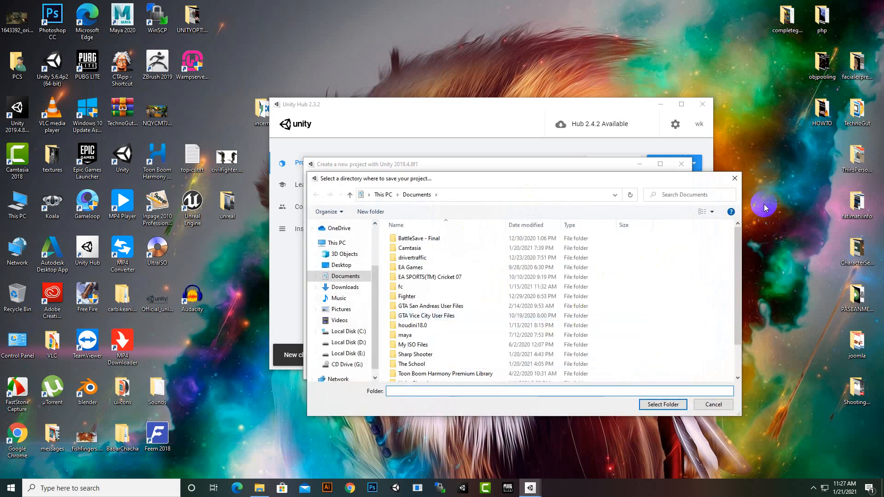
click(734, 178)
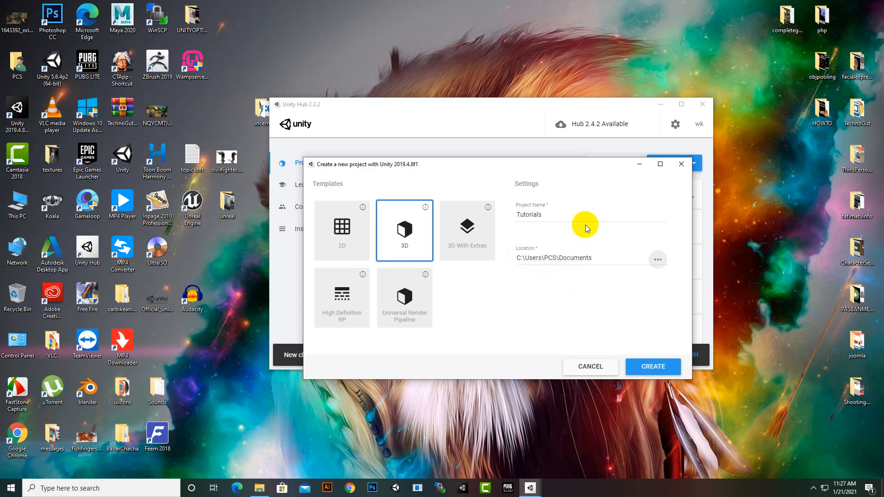
click(664, 366)
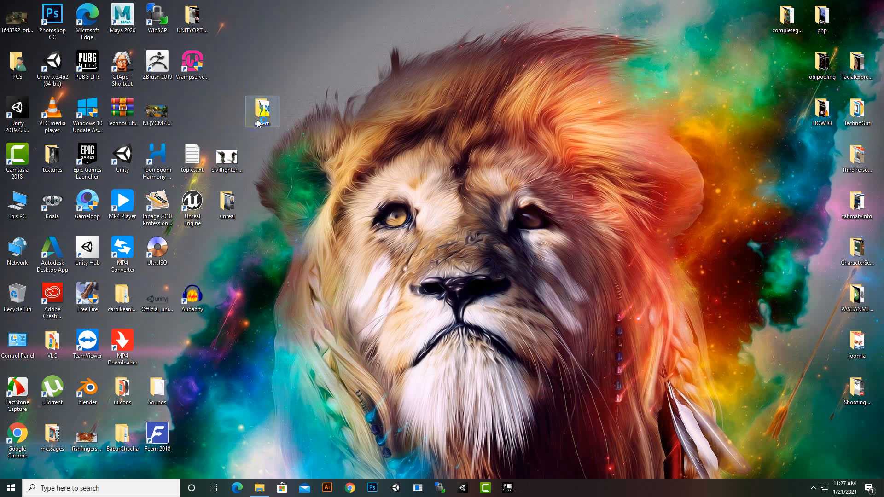
- Check the Documents folder for the new Tutorials project folder and minimize the file window
double_click(45, 159)
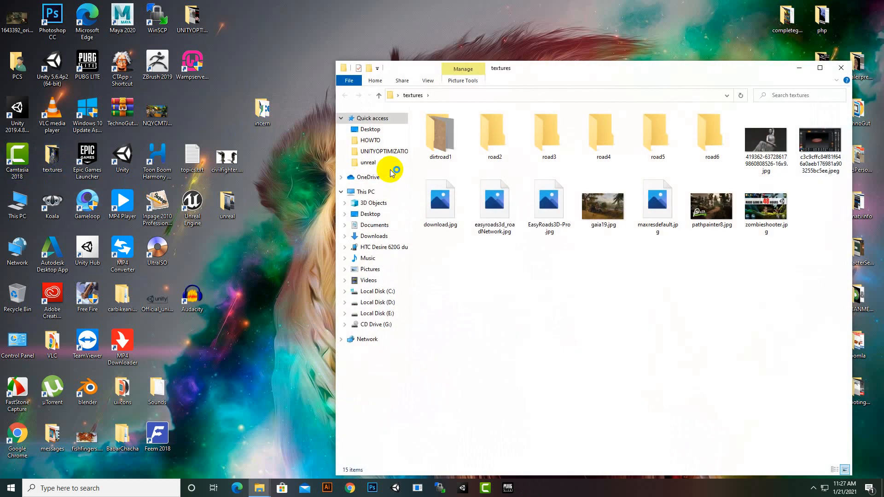
click(374, 224)
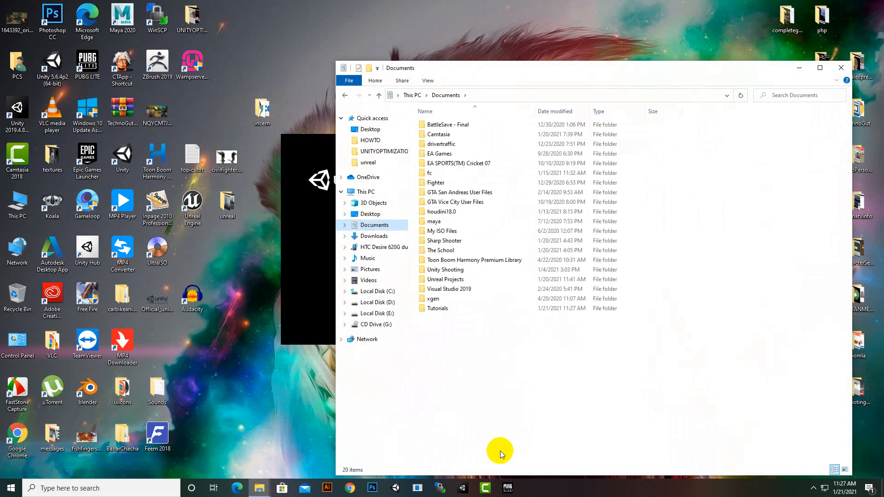
click(441, 311)
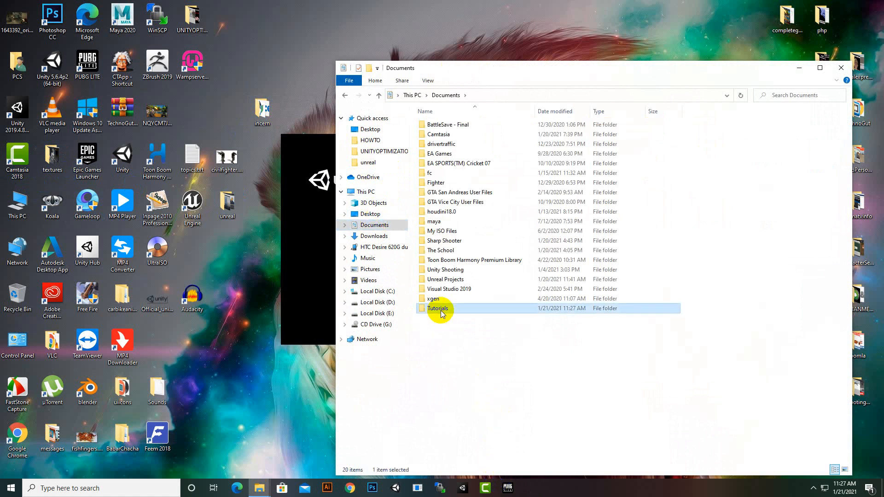
drag(675, 78, 653, 65)
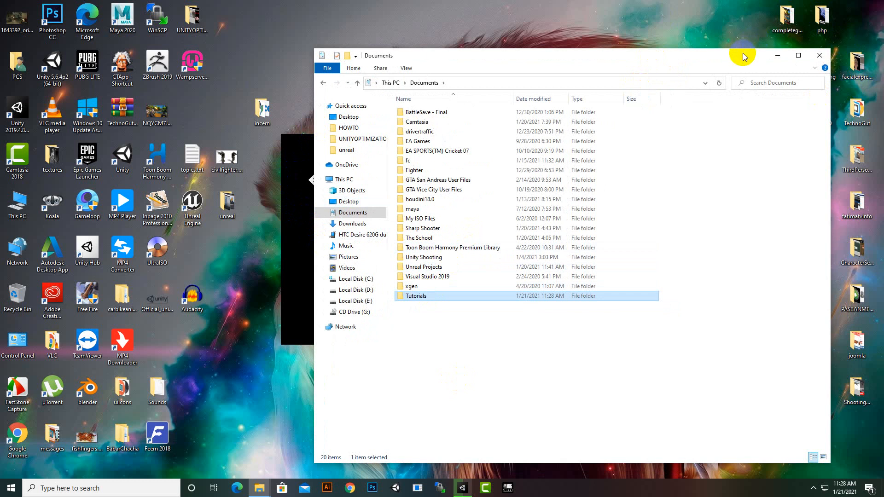
drag(746, 55, 726, 36)
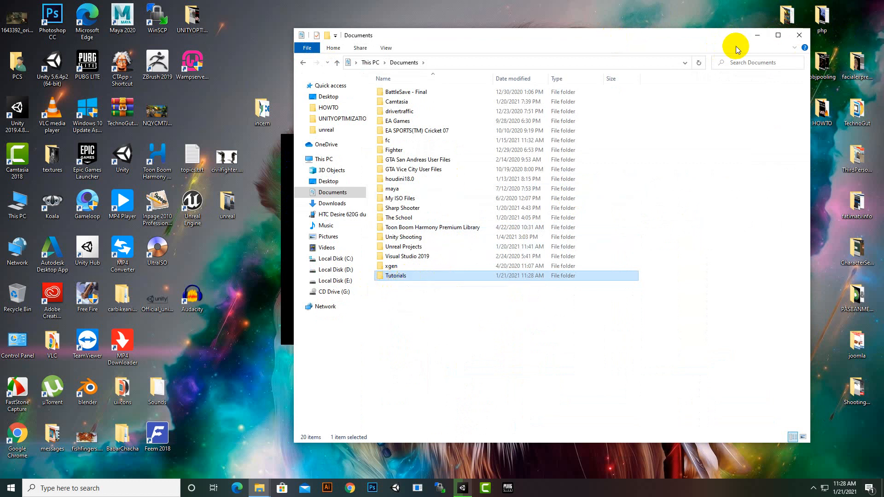
drag(720, 33, 722, 40)
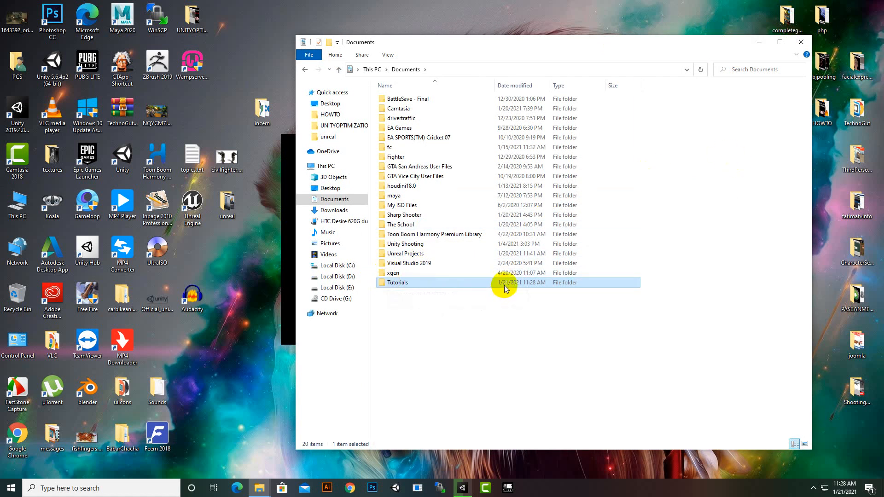
click(758, 41)
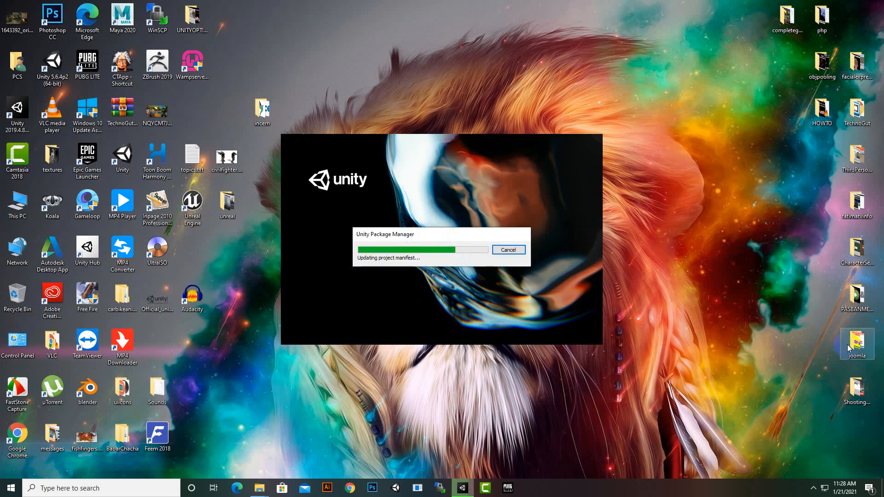
click(813, 488)
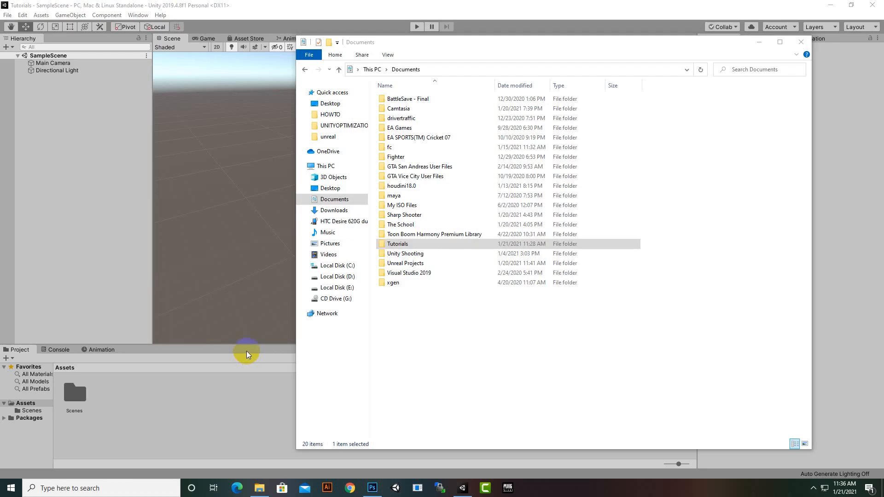
- Open the Tutorials project folder in Documents and look through its Temp and ProjectSettings folders
click(404, 247)
double_click(404, 247)
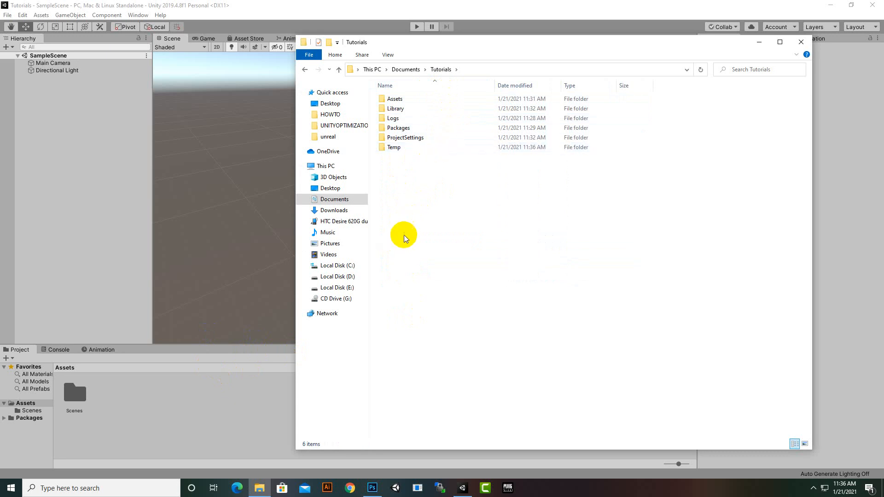
double_click(393, 148)
click(442, 71)
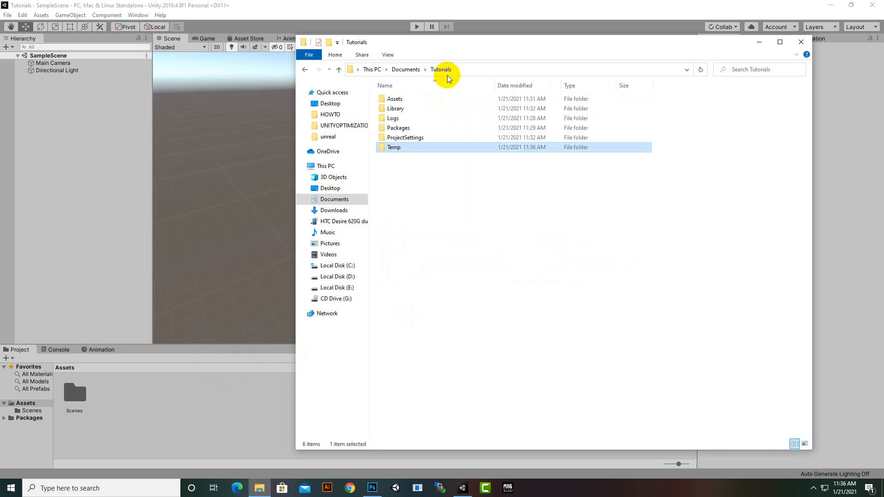
double_click(416, 138)
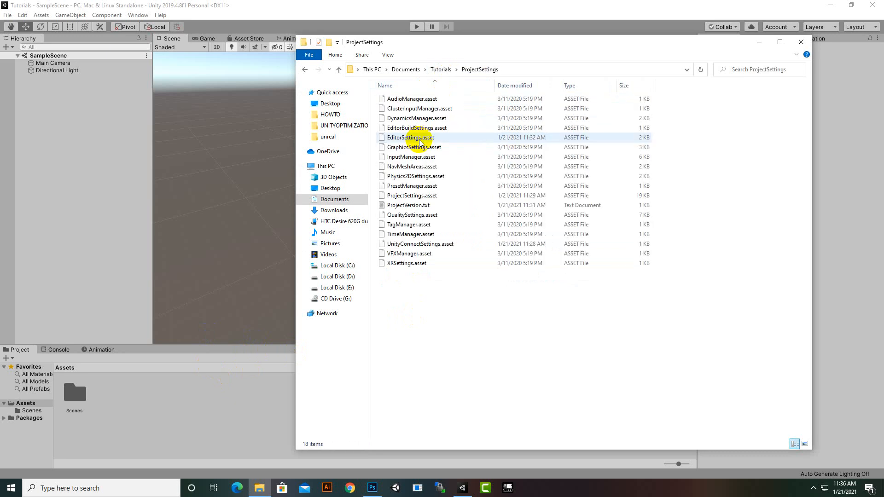
click(401, 198)
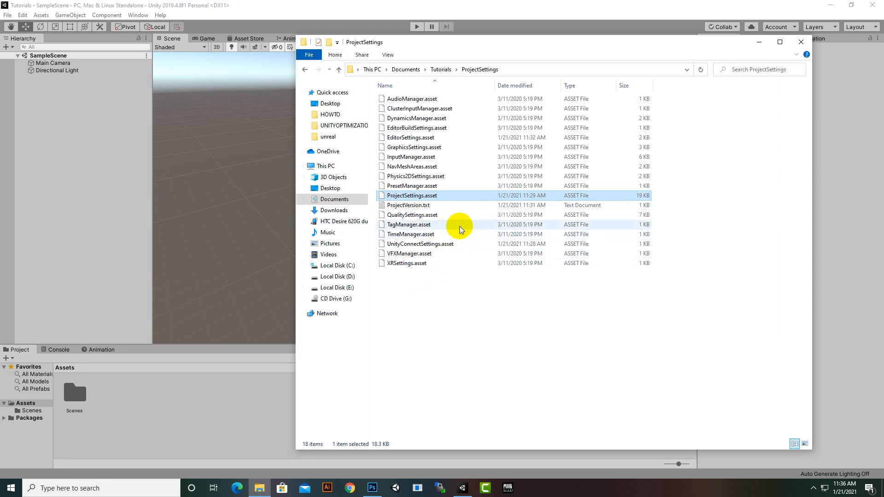
click(442, 70)
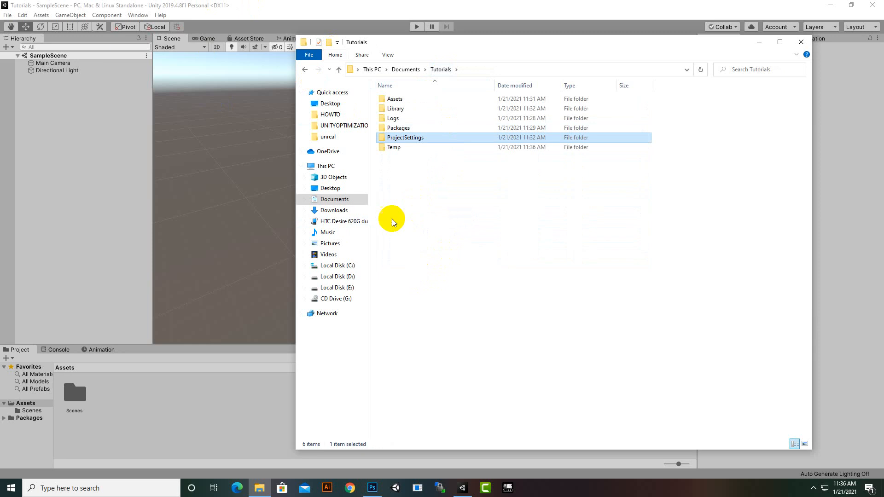
- Look through the project's Packages, Logs and Library folders, returning to the Tutorials folder after each one
double_click(392, 128)
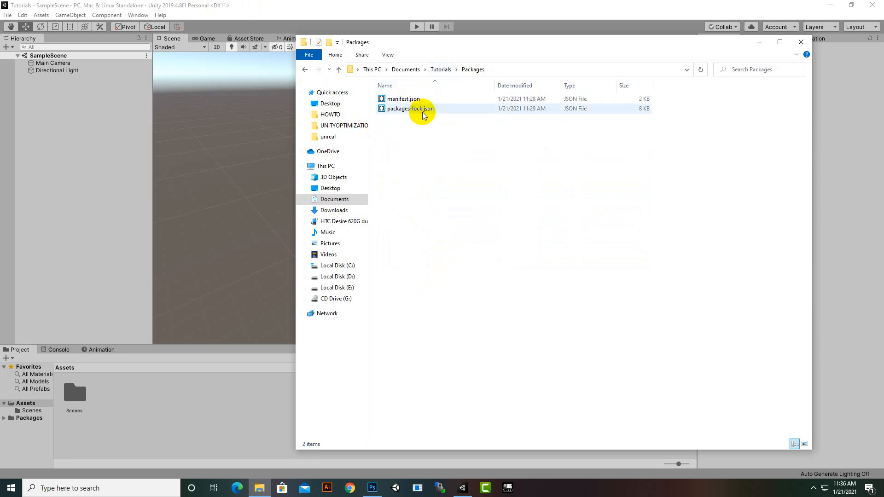
click(442, 69)
click(393, 119)
double_click(393, 120)
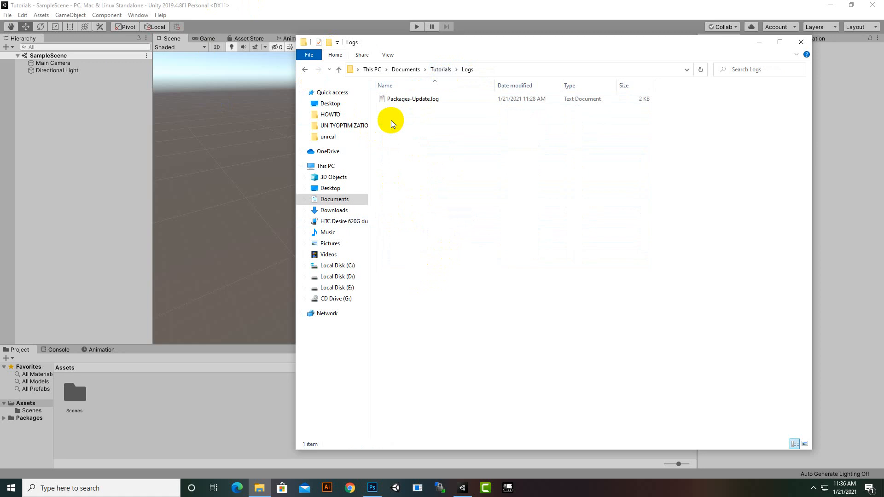
click(443, 69)
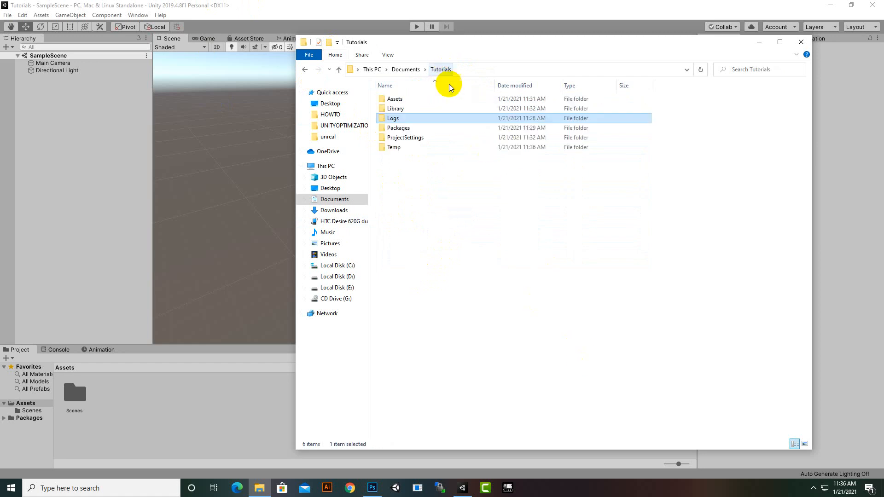
double_click(416, 111)
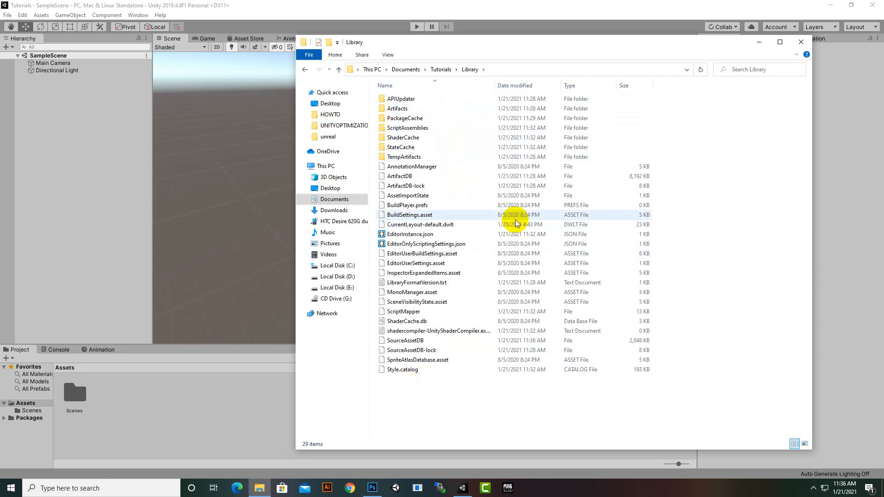
click(440, 69)
- Compare the Tutorials project's Assets folder on disk with the Assets shown in the Unity editor, and close the file window
double_click(412, 99)
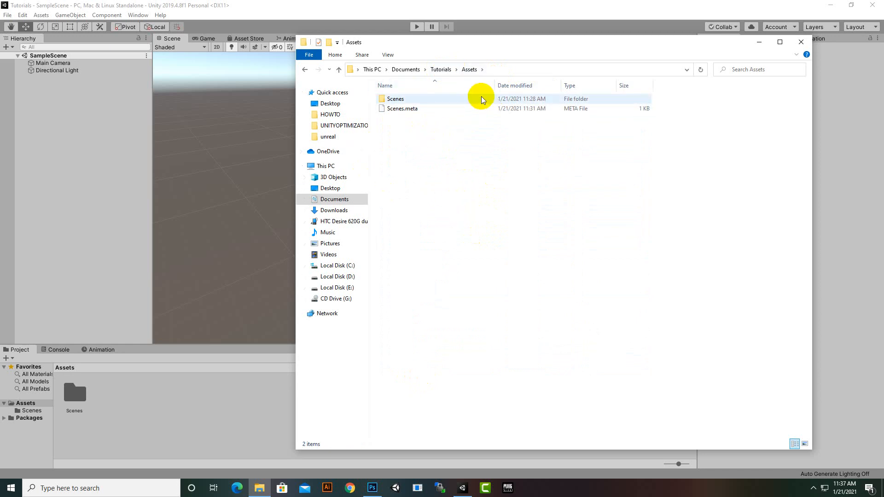
click(404, 9)
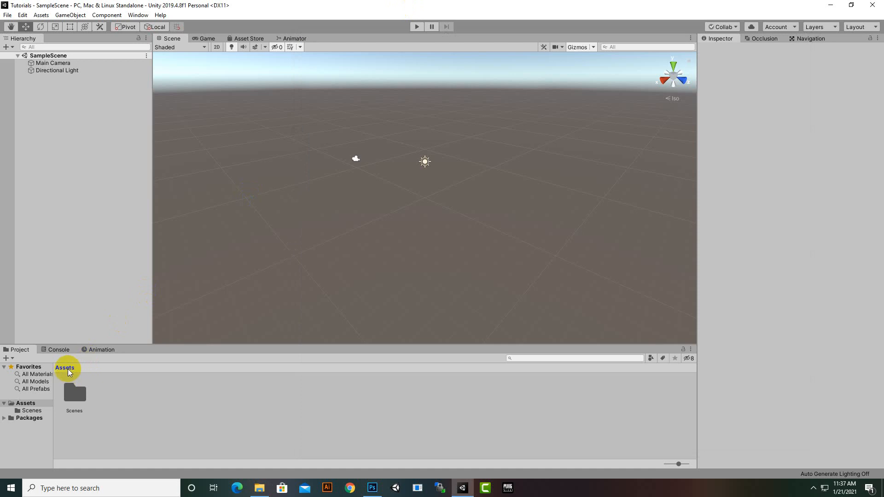
click(259, 488)
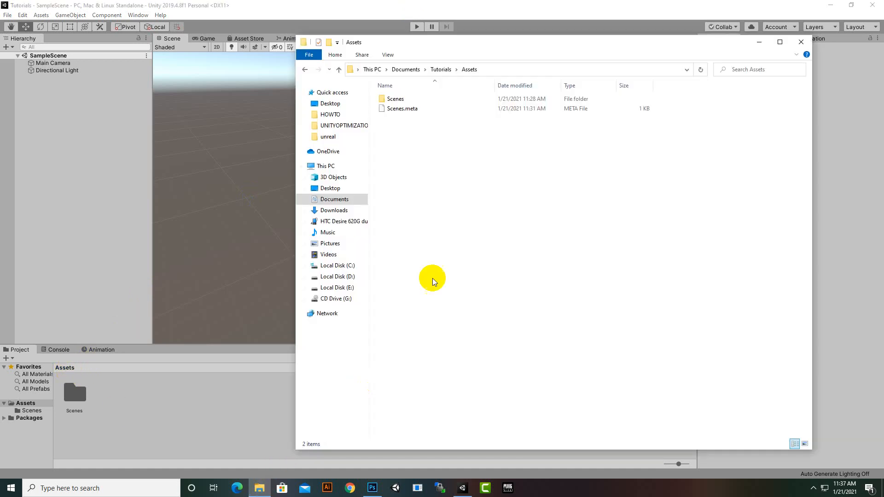
click(442, 69)
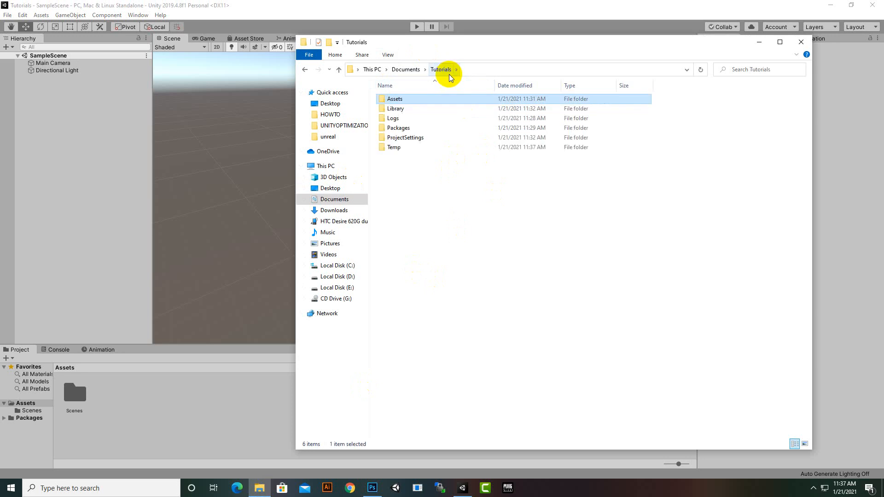
double_click(396, 101)
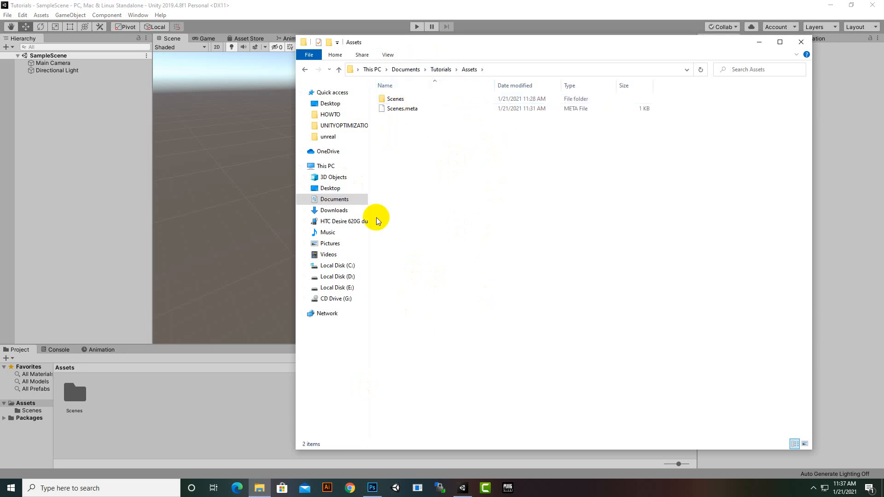
click(439, 73)
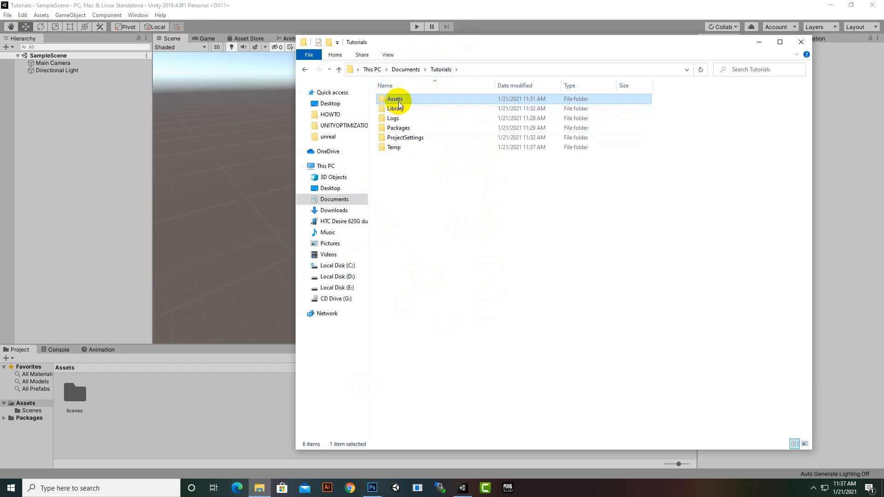
click(801, 43)
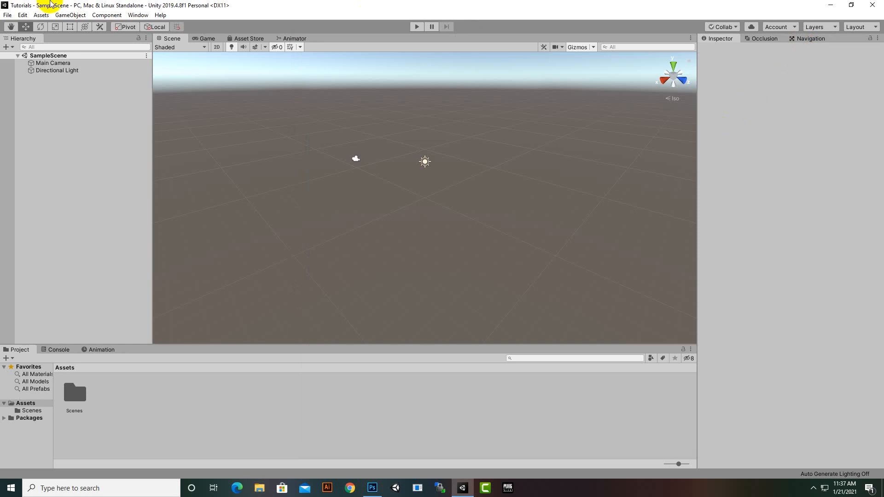
- Open the Build Settings, look over the platform list and the standalone build options, and close the window
click(532, 325)
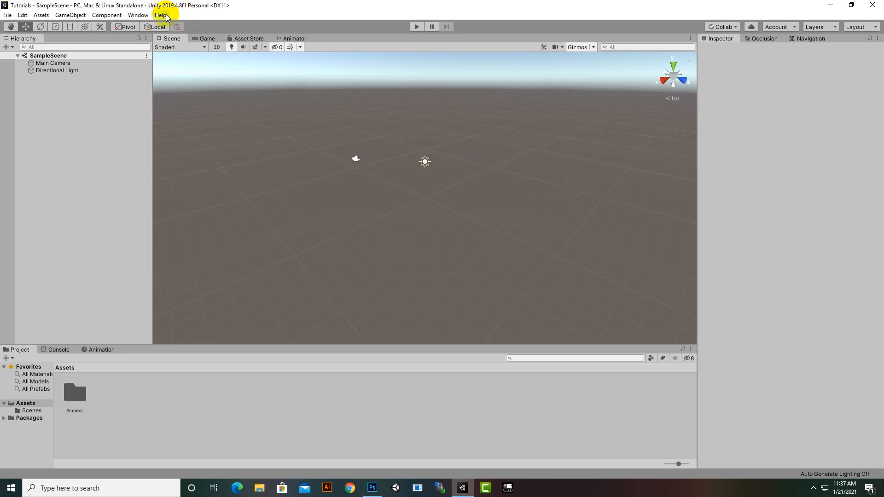
click(6, 15)
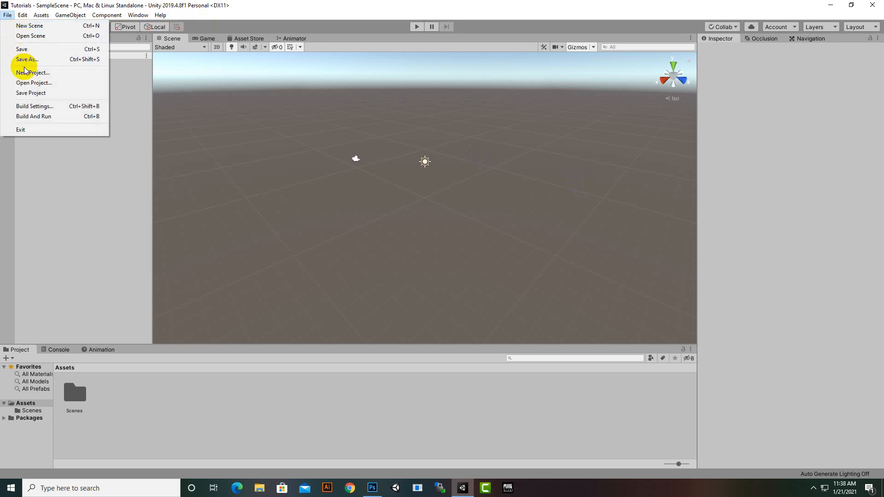
click(29, 106)
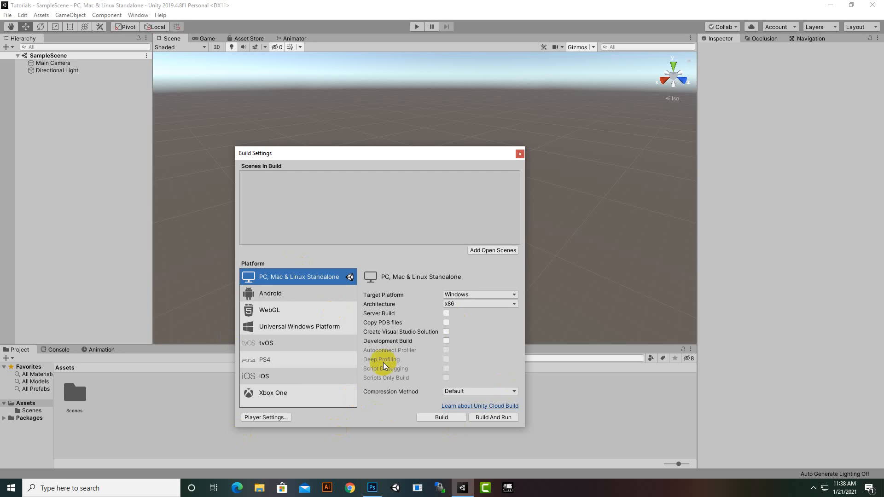
drag(415, 162, 510, 159)
click(614, 152)
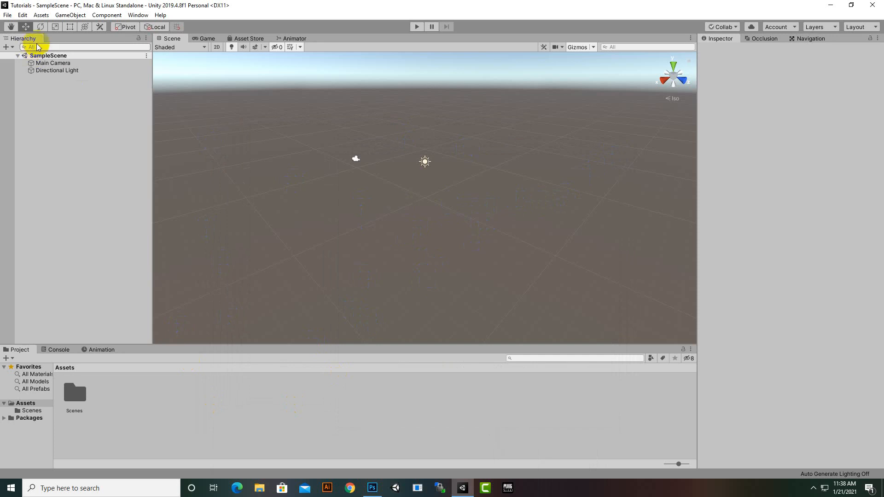
- Reopen the Build Settings, examine the build options for the Android and WebGL platforms, and close the window
click(6, 16)
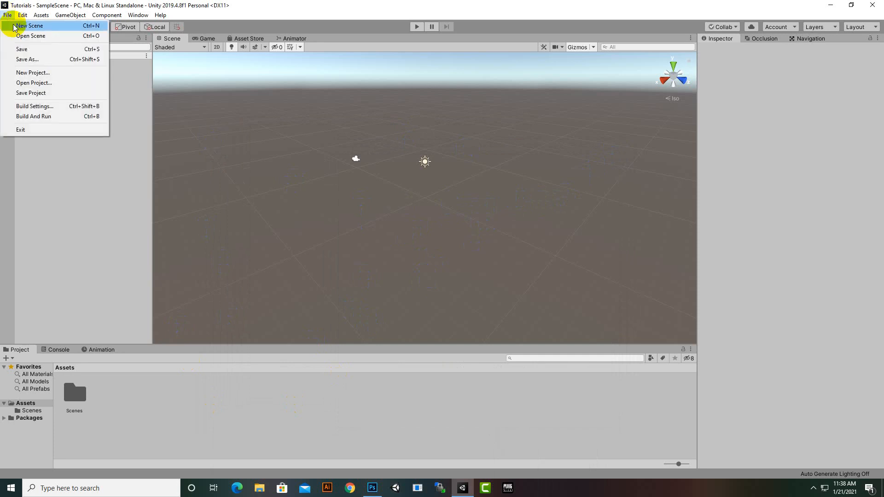
click(50, 106)
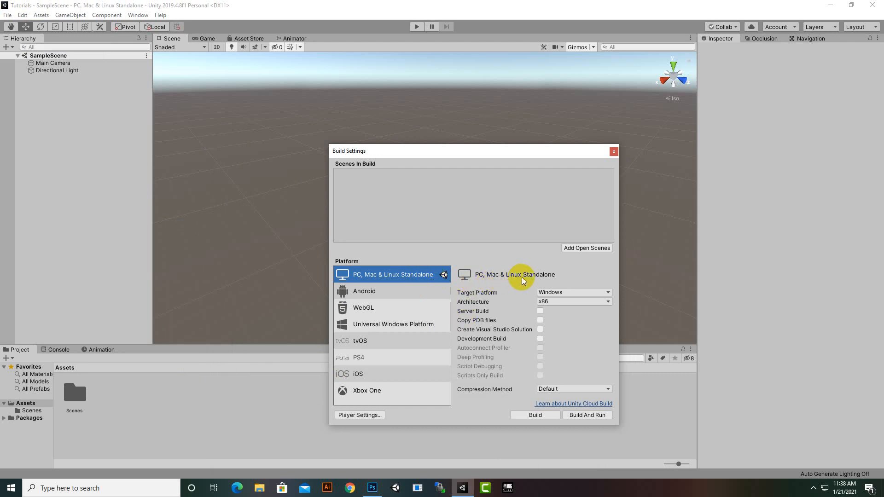
drag(523, 152, 506, 115)
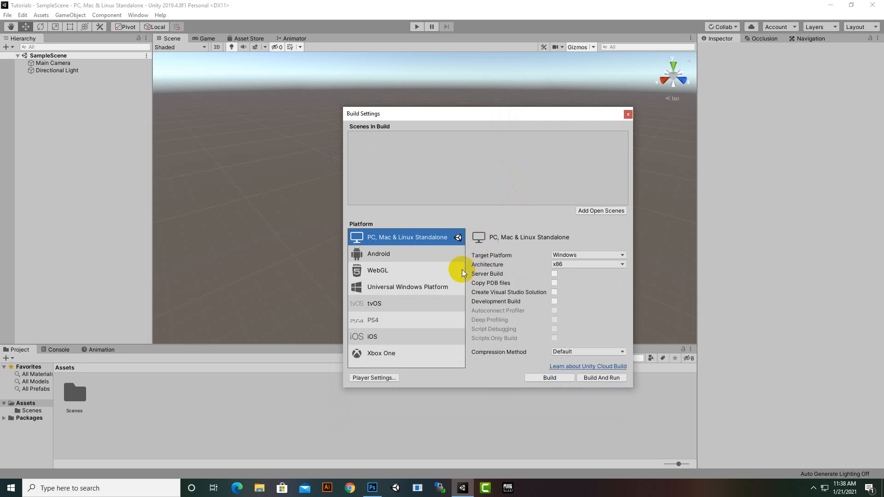
click(439, 258)
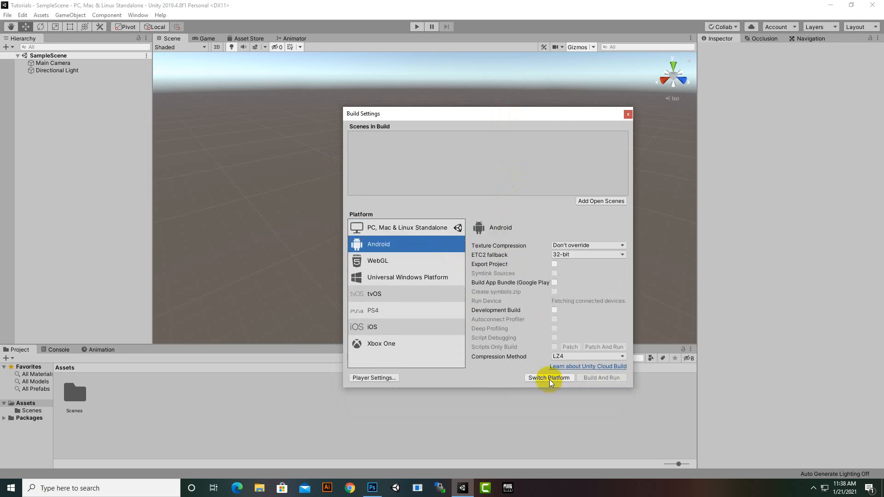
click(368, 262)
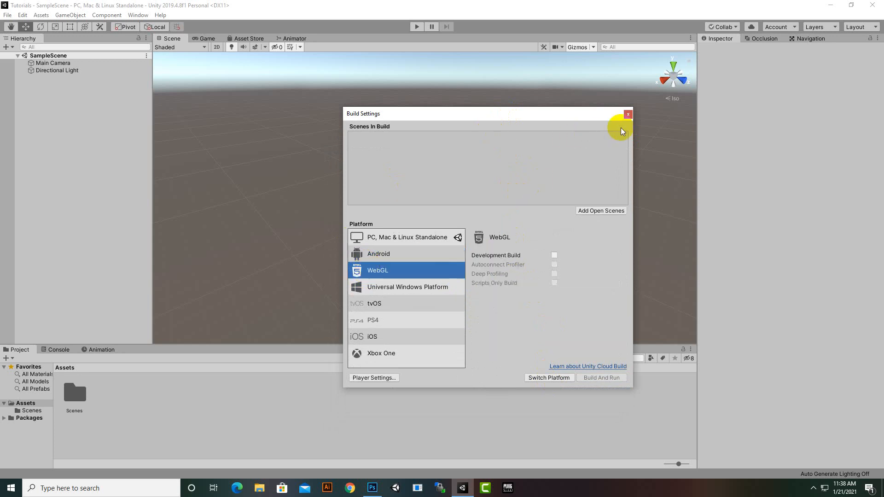
click(628, 114)
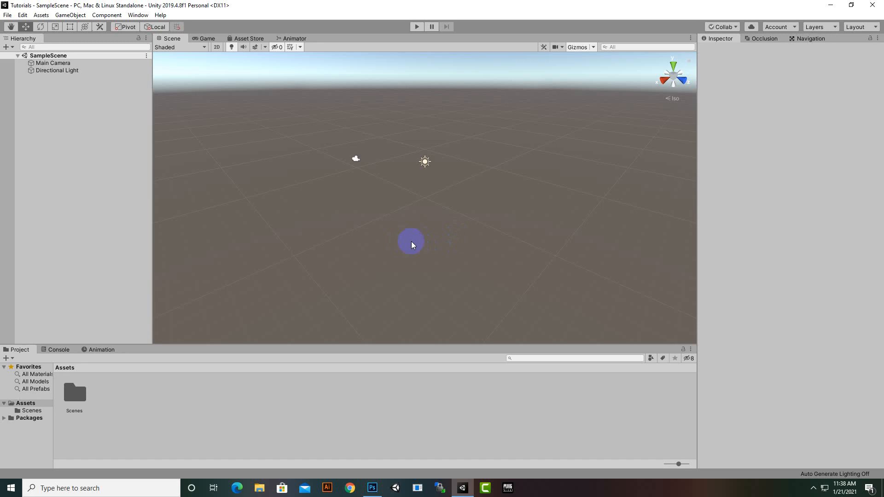
- Open the Project Settings, examine the Audio, Editor, Physics, Physics 2D and Player categories, and close the window
click(24, 16)
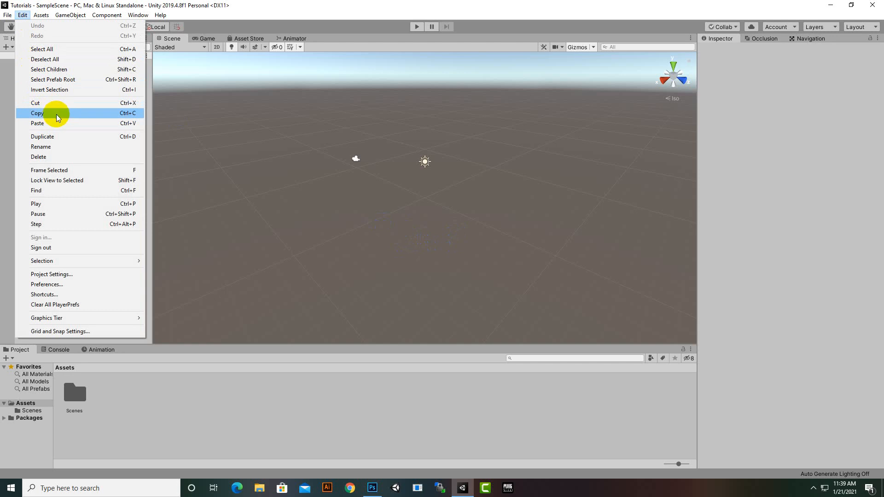
click(51, 275)
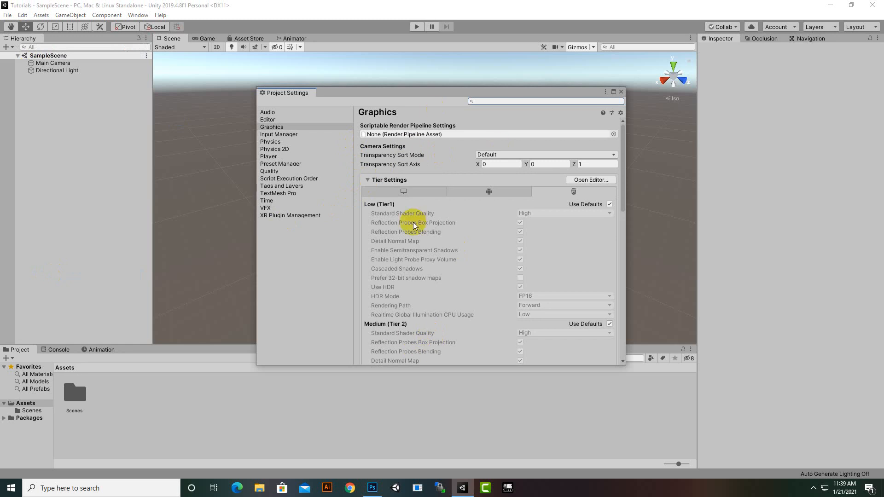
click(275, 112)
click(269, 119)
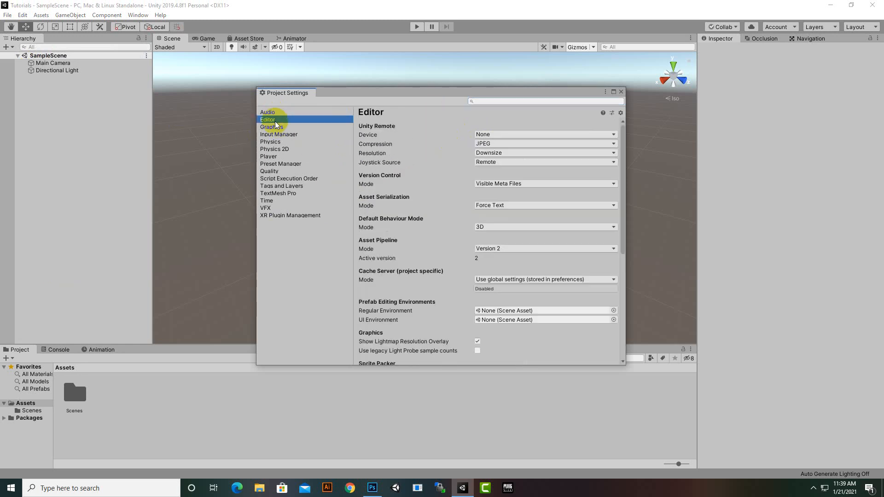
click(276, 143)
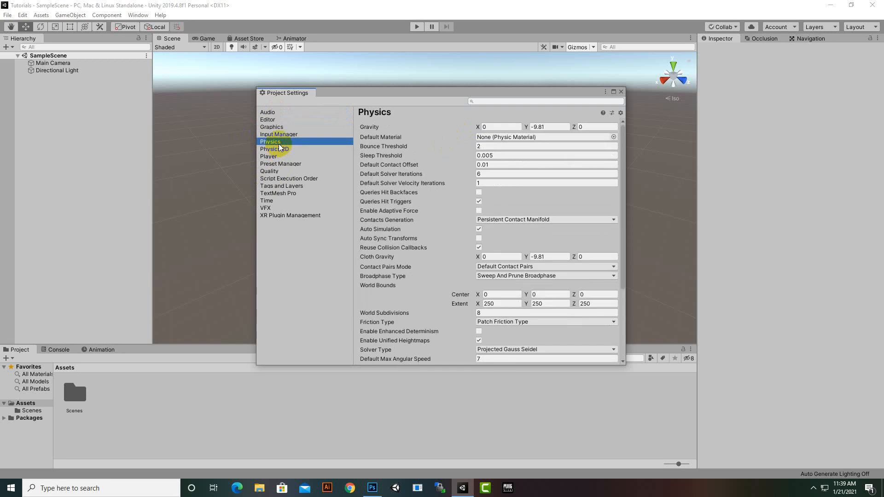
click(275, 149)
click(269, 157)
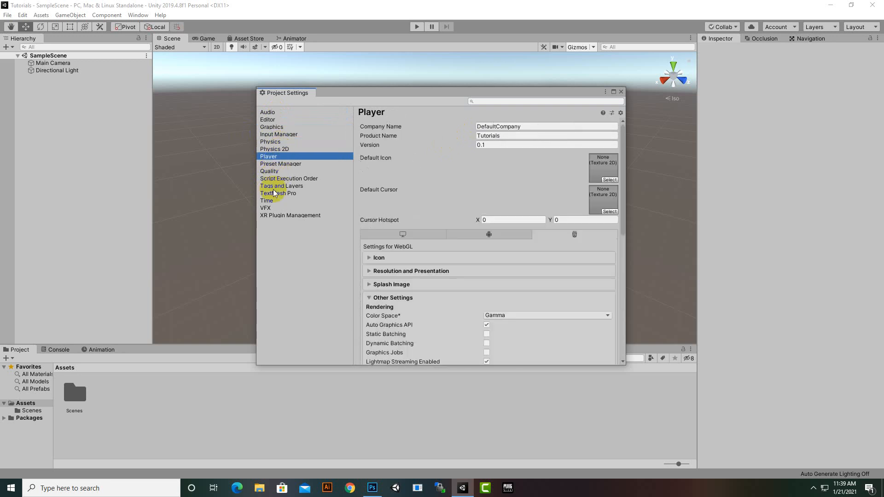
click(620, 92)
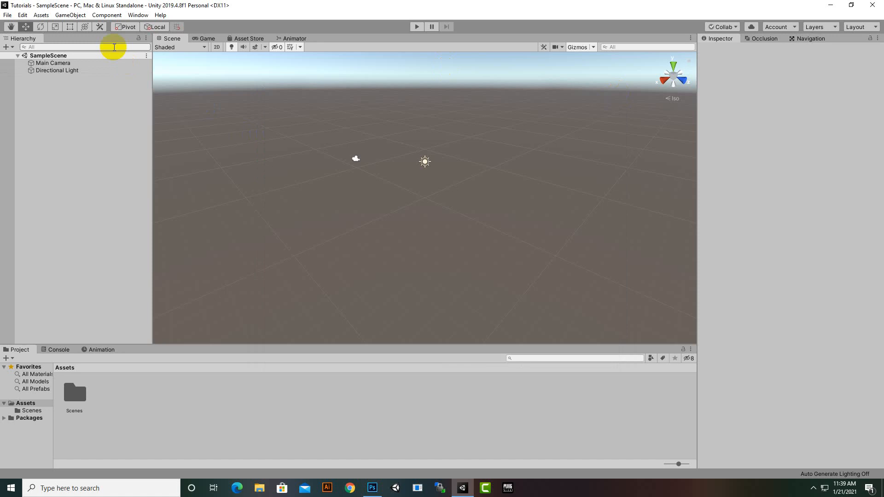
- Open the Preferences, examine the External Tools category from the script editor choices to the Android JDK, SDK, NDK and Gradle options, and close the window
click(23, 15)
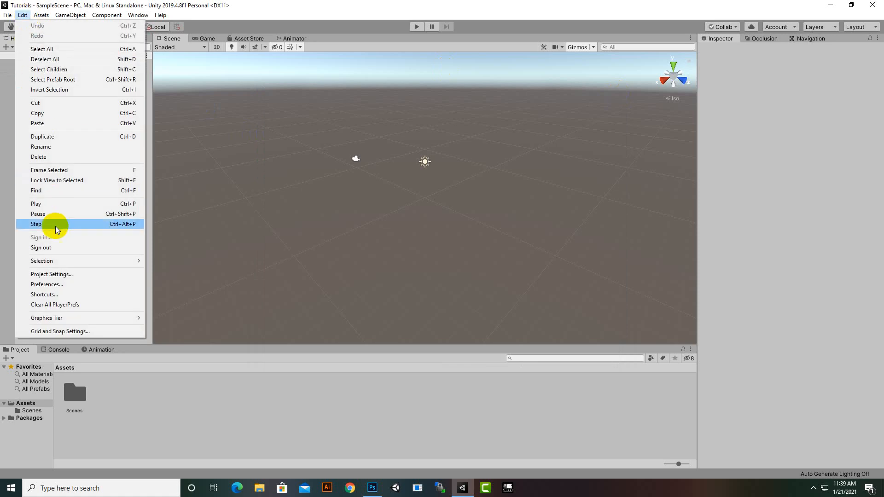
click(56, 285)
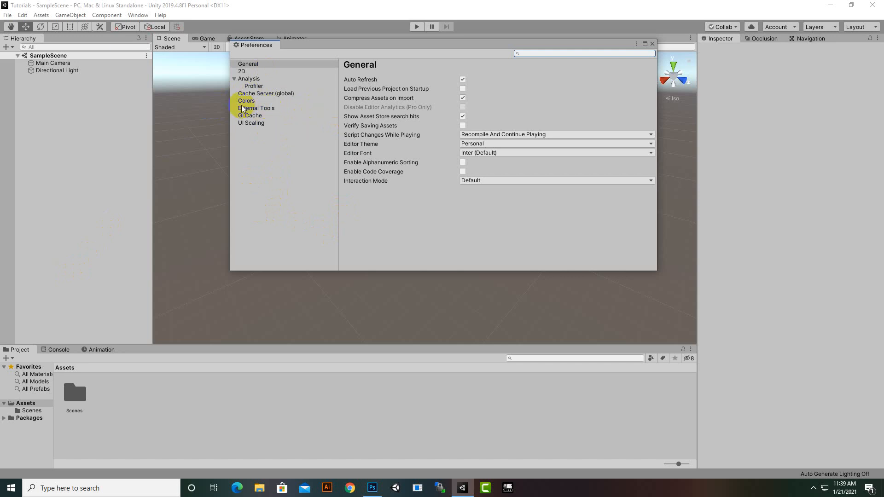
drag(303, 46, 305, 62)
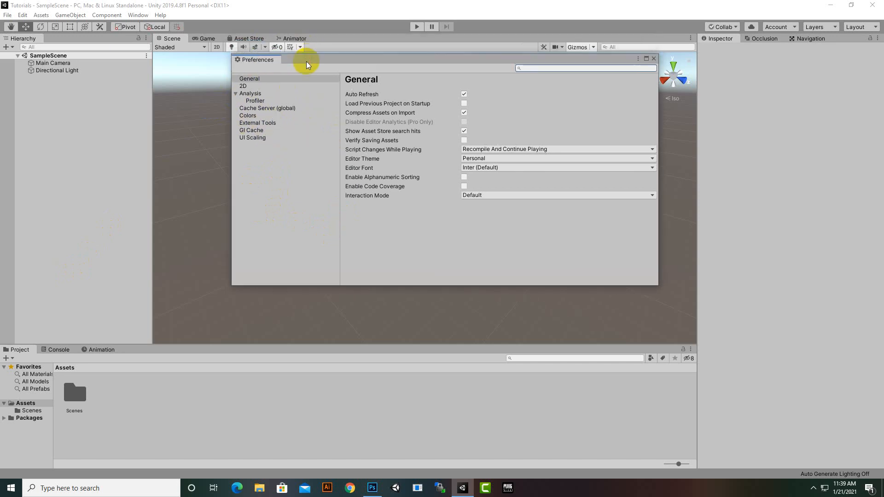
click(266, 124)
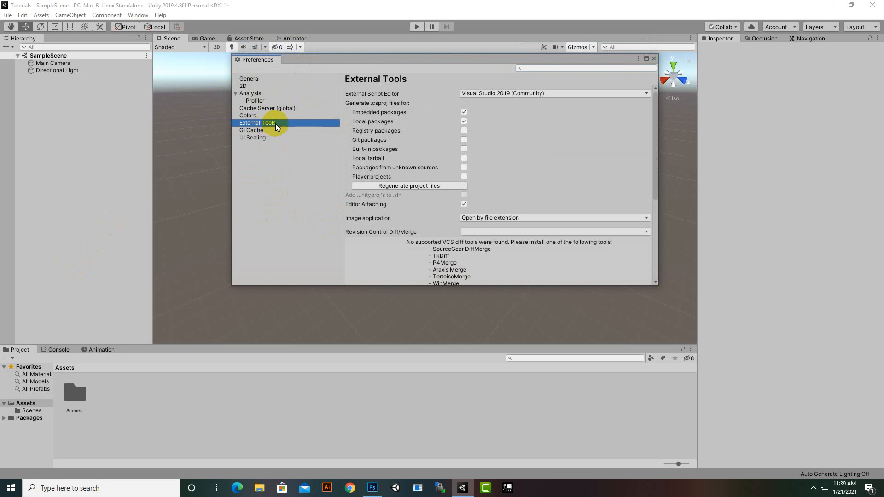
click(500, 95)
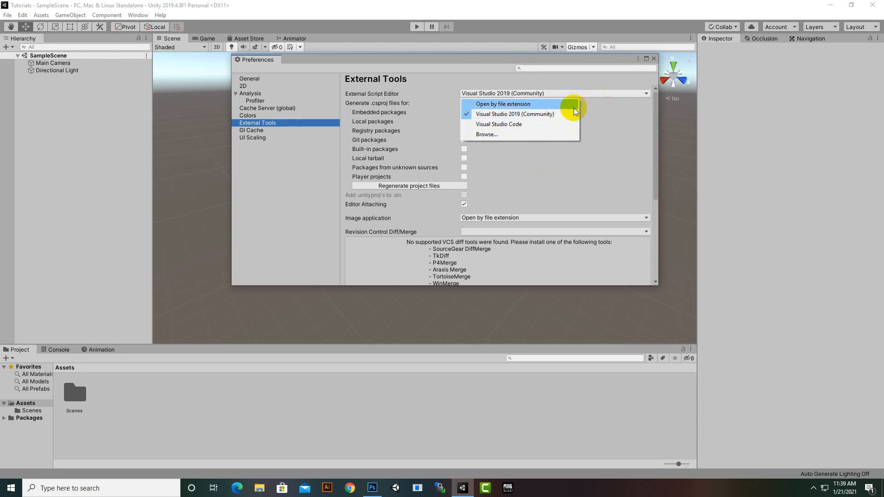
click(563, 60)
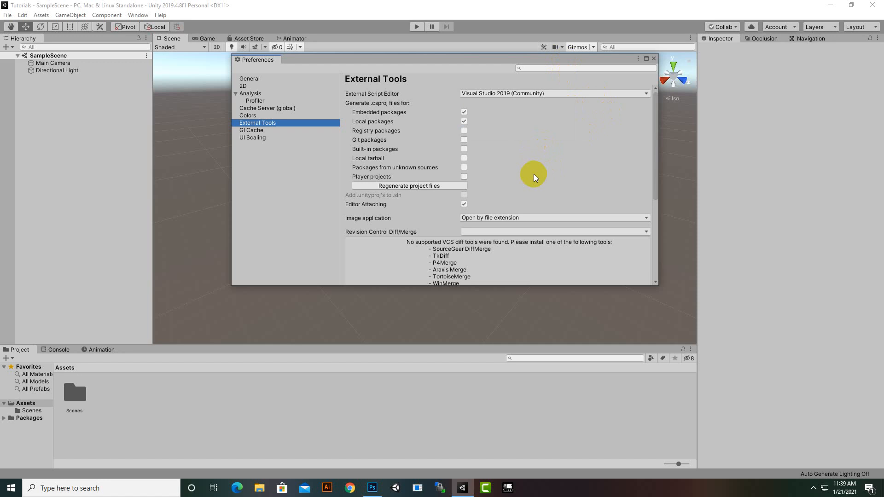
scroll(535, 181, down, 3)
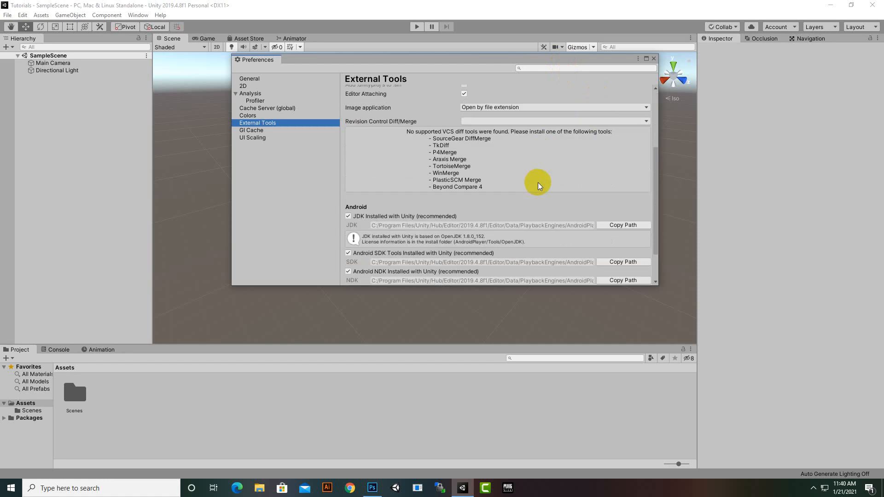
scroll(540, 186, down, 2)
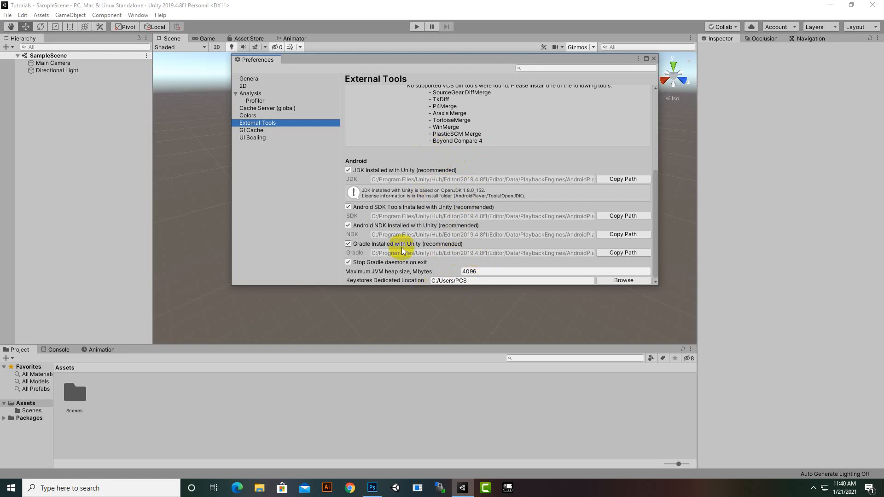
click(653, 59)
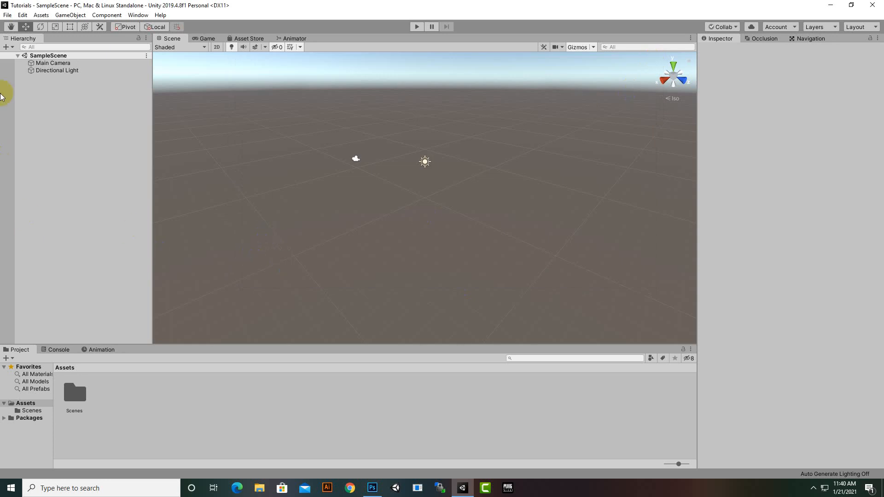
- Compare the asset types offered for creation in the main Assets commands with those offered inside the project's Assets folder
click(22, 15)
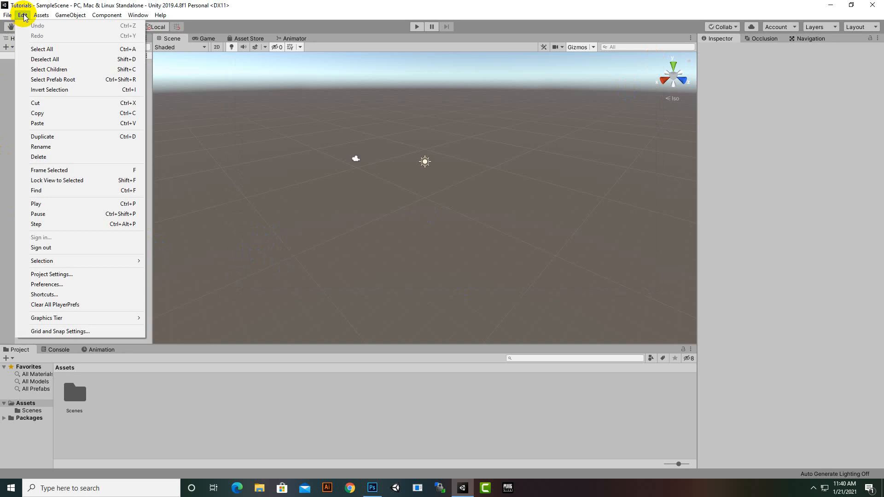
mouse_move(41, 16)
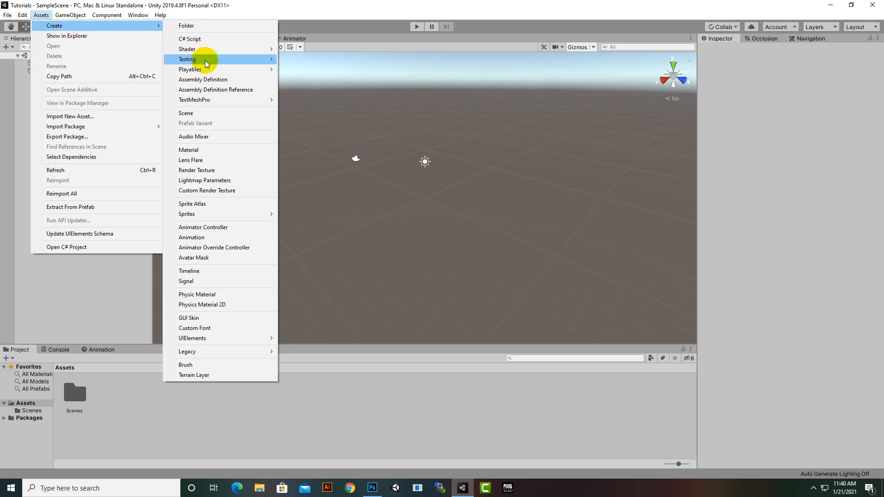
mouse_move(189, 218)
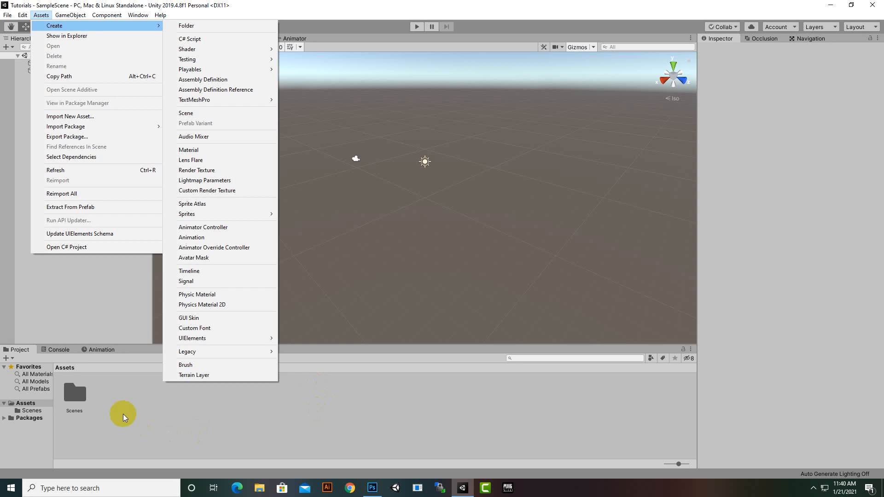
click(158, 414)
right_click(181, 418)
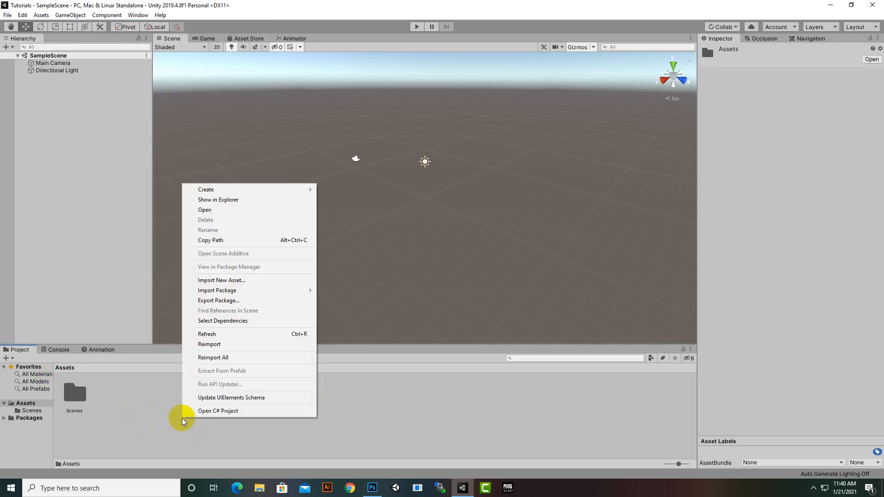
mouse_move(277, 191)
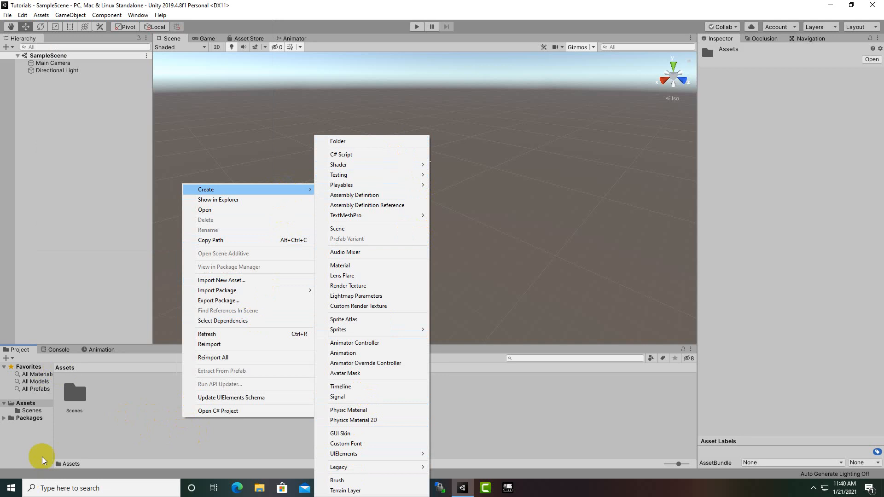
click(120, 408)
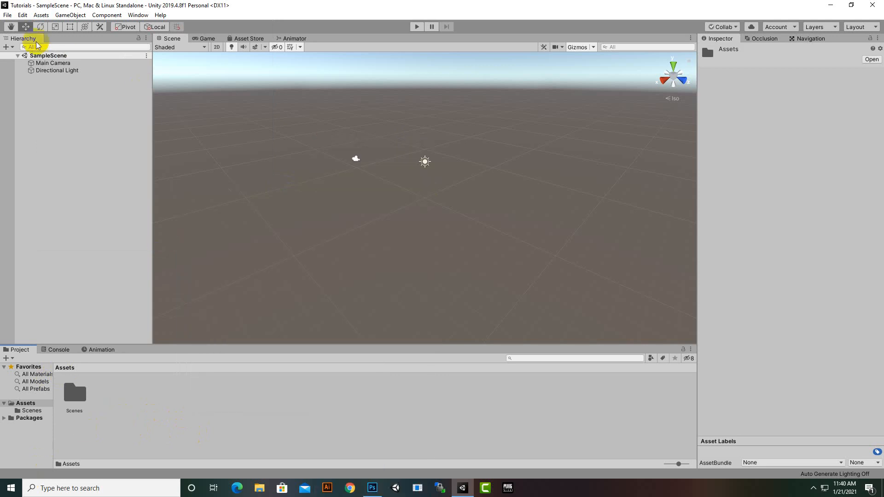
- Look over the commands for importing a new asset and importing a package into the project
click(41, 14)
mouse_move(51, 26)
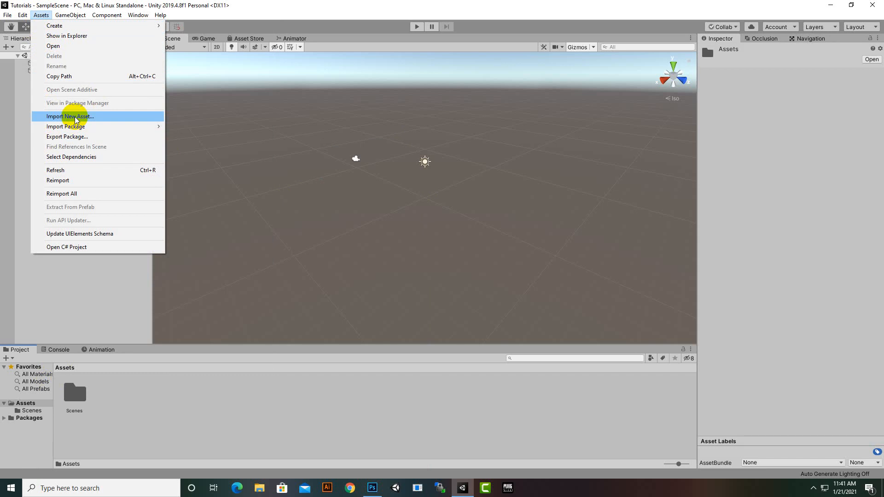
mouse_move(77, 127)
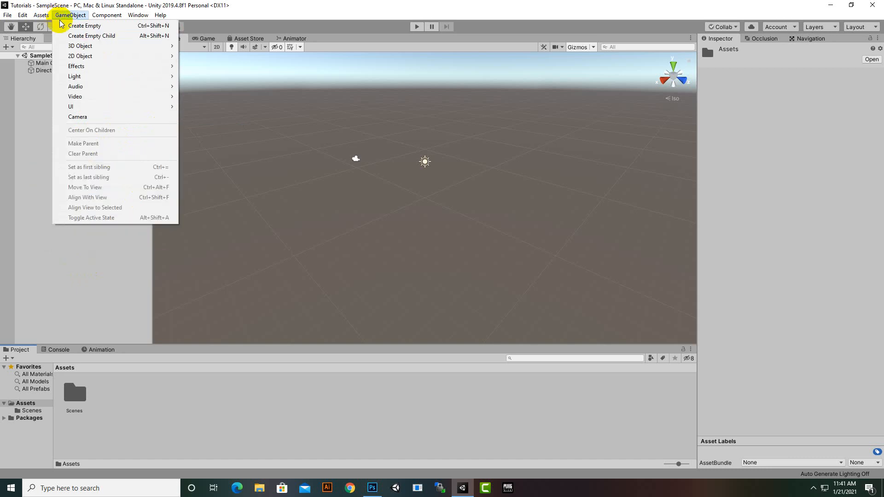
- Compare the GameObject creation categories, such as 3D Object, Effects and Light, with those offered inside the scene Hierarchy
mouse_move(86, 48)
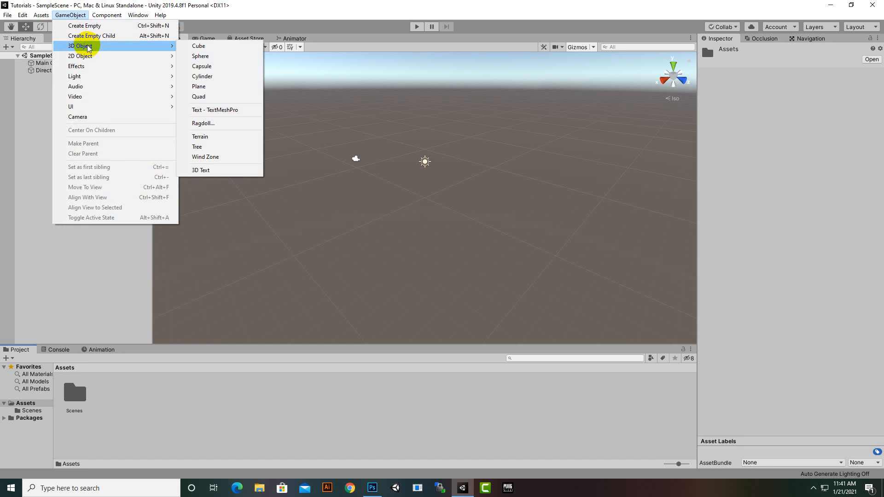
mouse_move(90, 68)
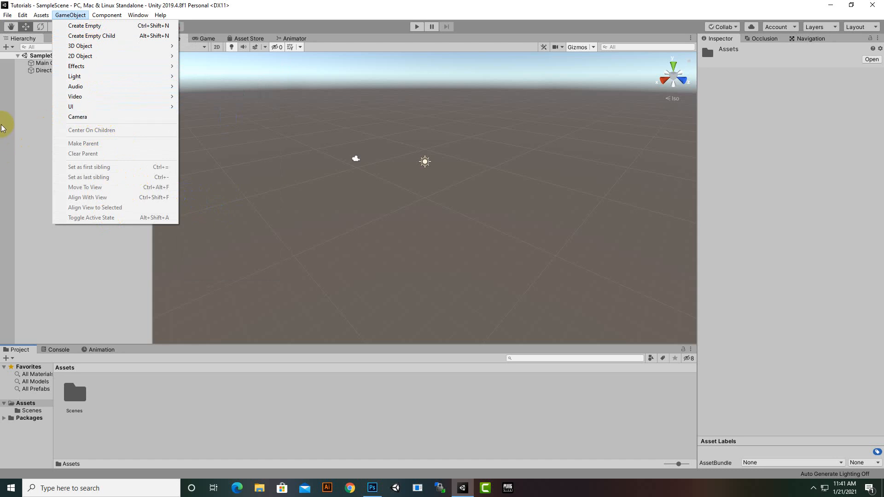
click(75, 17)
click(75, 18)
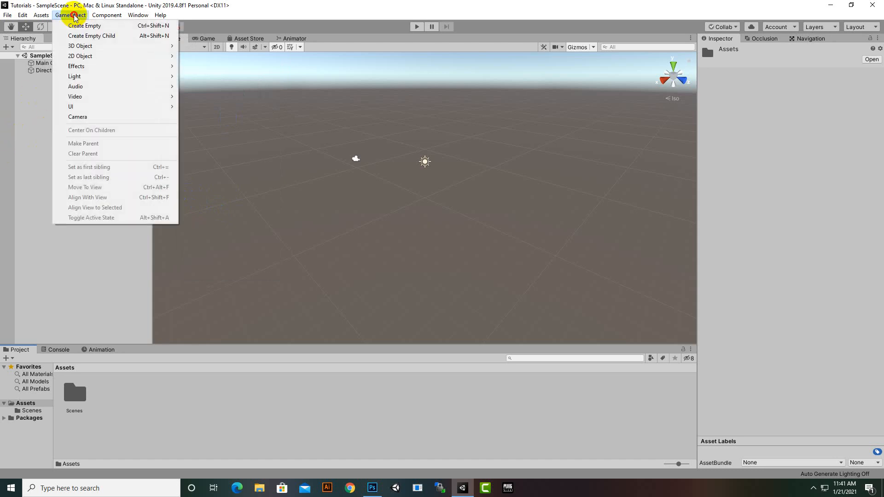
click(75, 17)
right_click(72, 114)
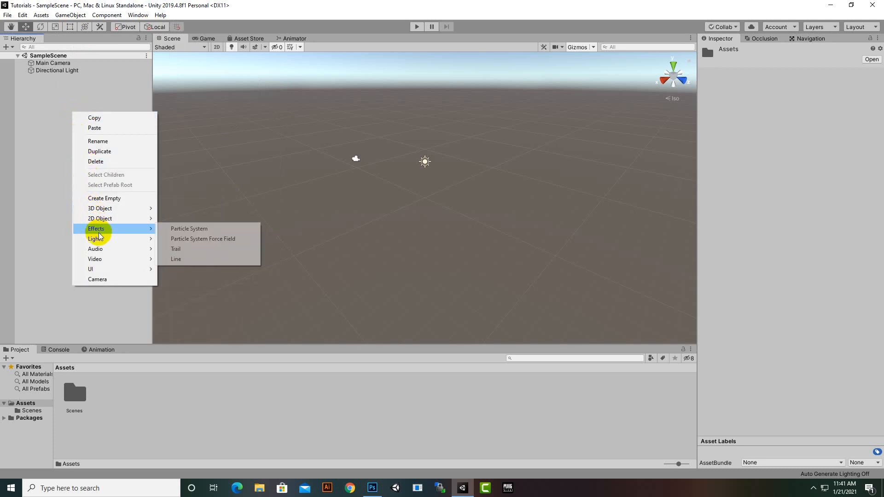
mouse_move(97, 240)
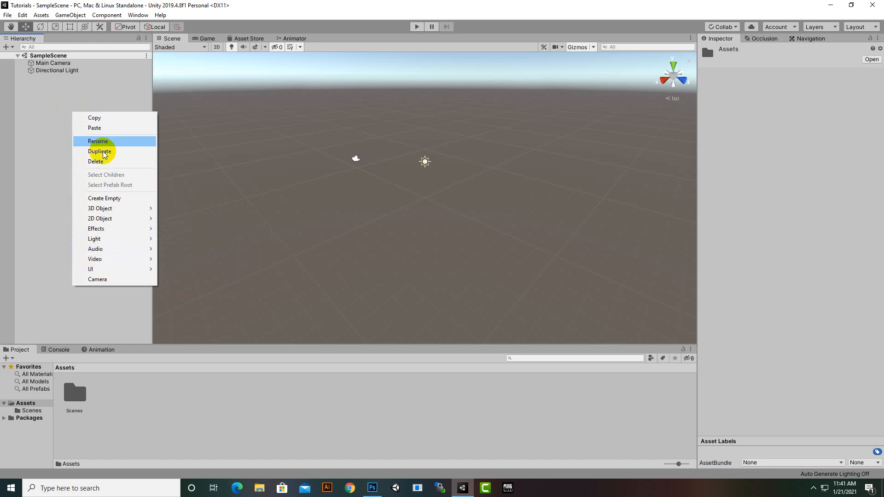
click(76, 15)
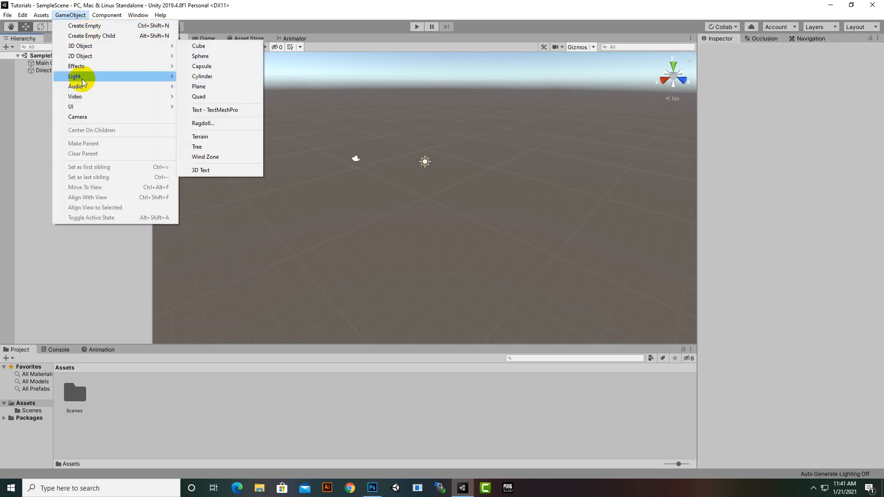
click(243, 10)
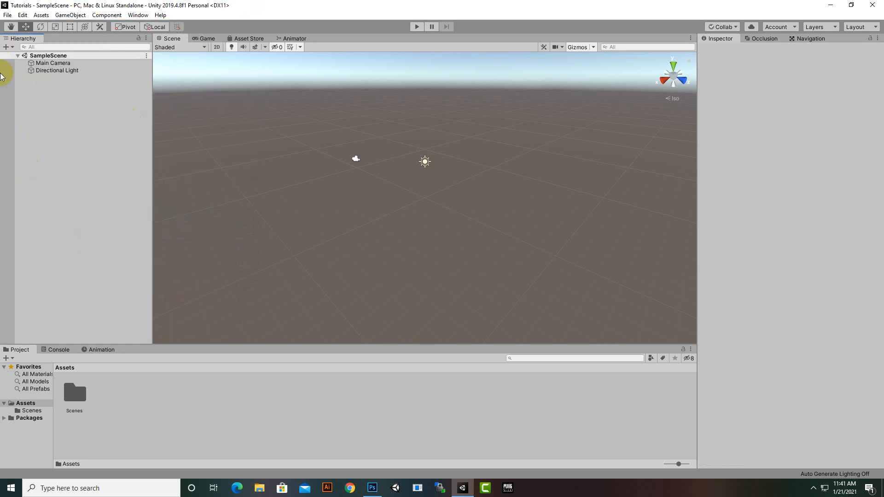
- Look through the component categories, including Mesh, Effects and Physics, with no scene object selected
click(108, 15)
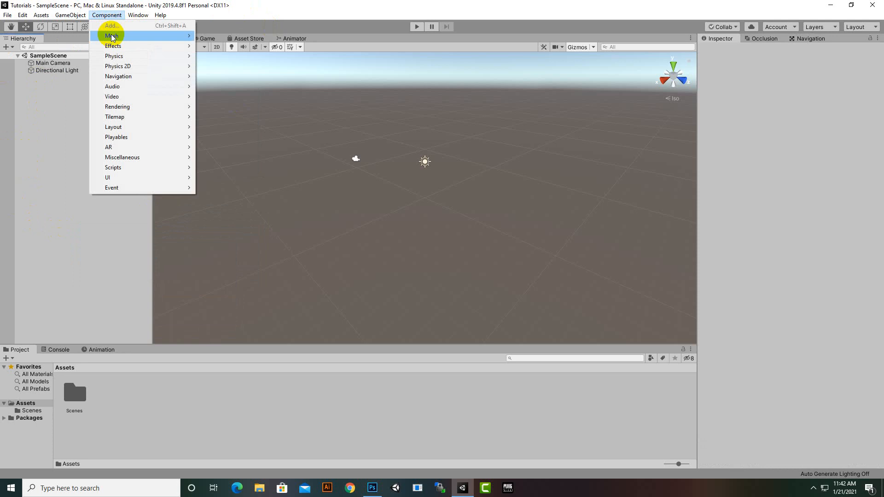
mouse_move(112, 39)
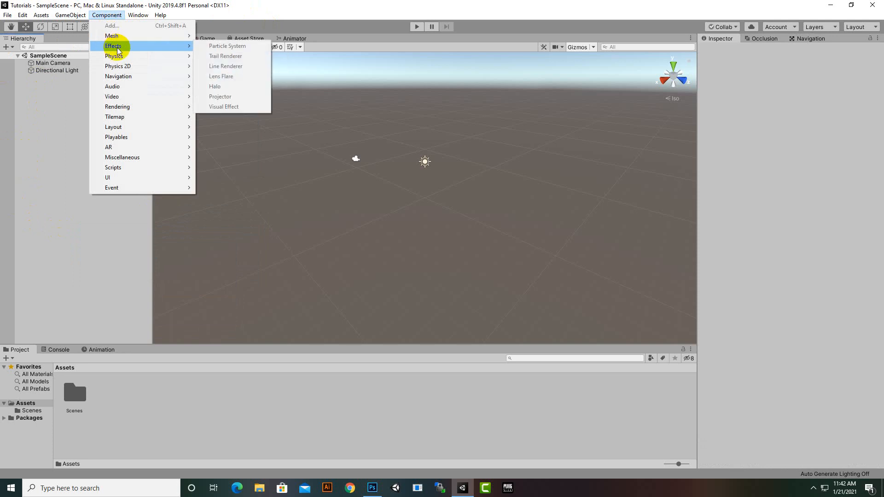
mouse_move(119, 56)
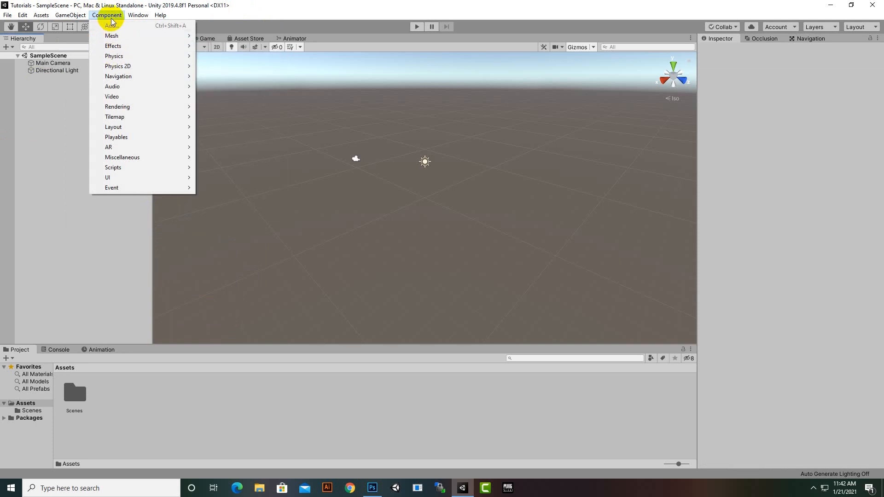
click(41, 64)
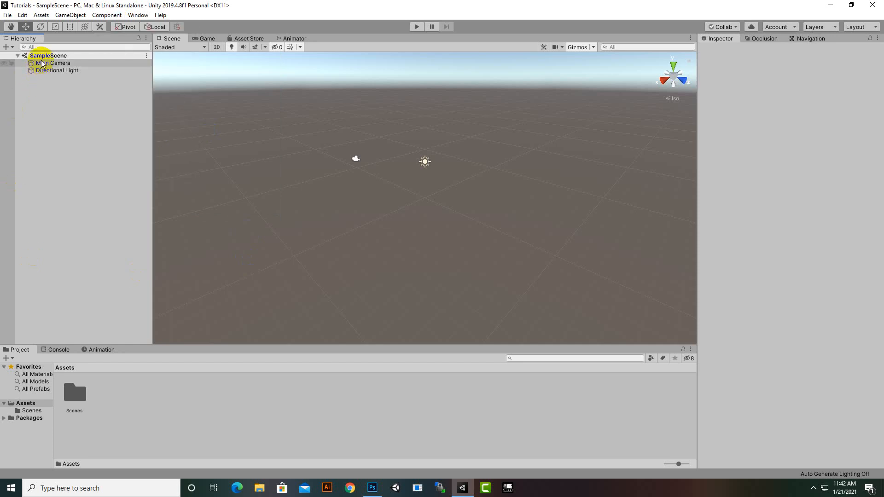
- Select the Main Camera, browse the components that can be added to it and the component categories down to Event, and deselect it
click(41, 63)
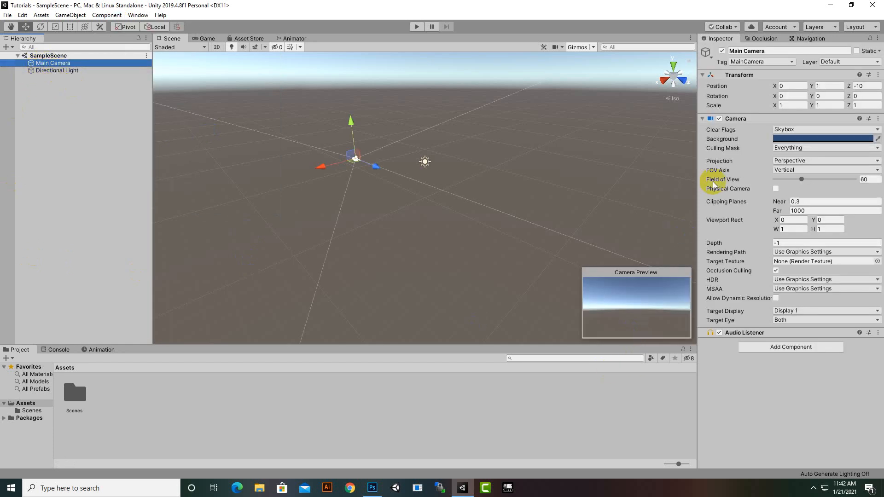
click(797, 347)
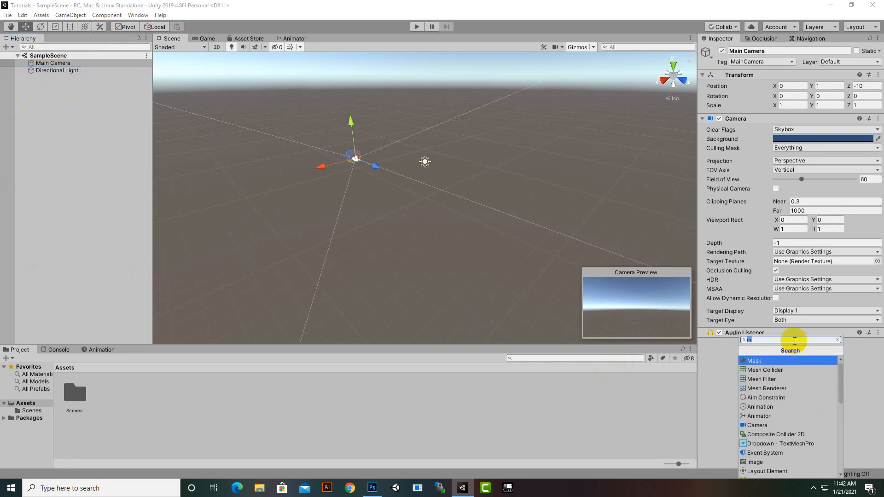
scroll(799, 396, down, 10)
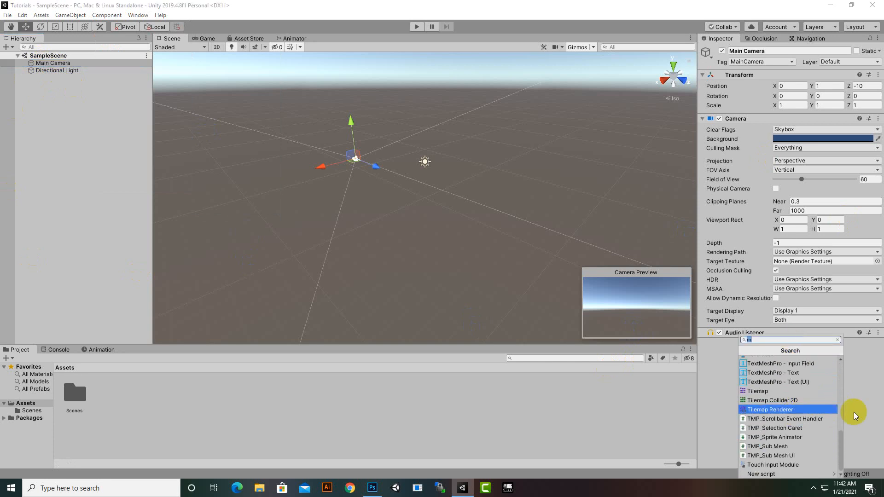
click(870, 395)
click(111, 15)
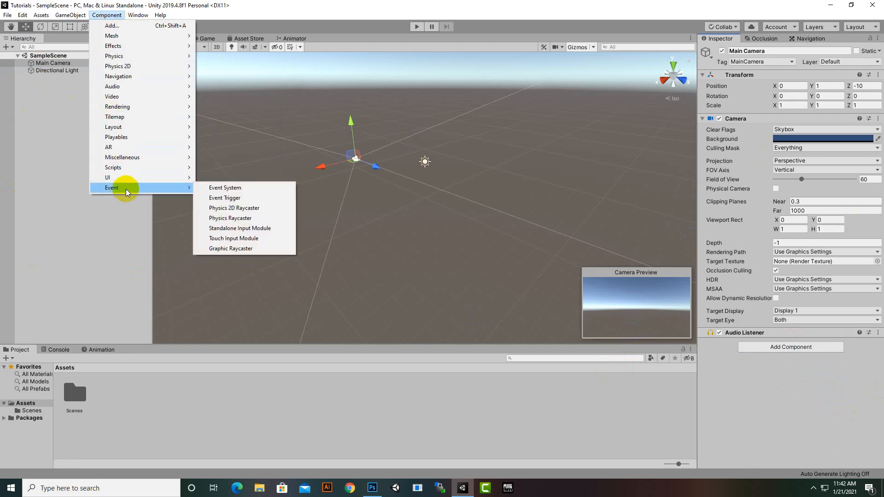
click(306, 222)
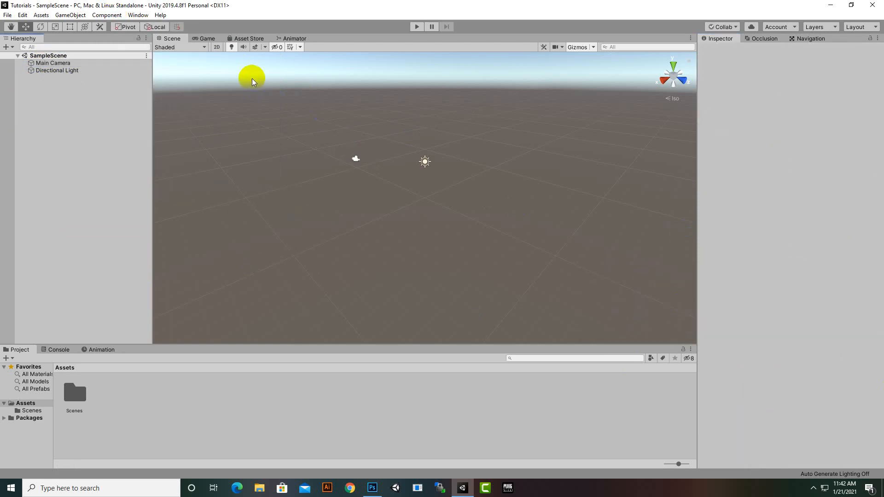
- Look over the list of available editor windows and show the Animator view
click(139, 16)
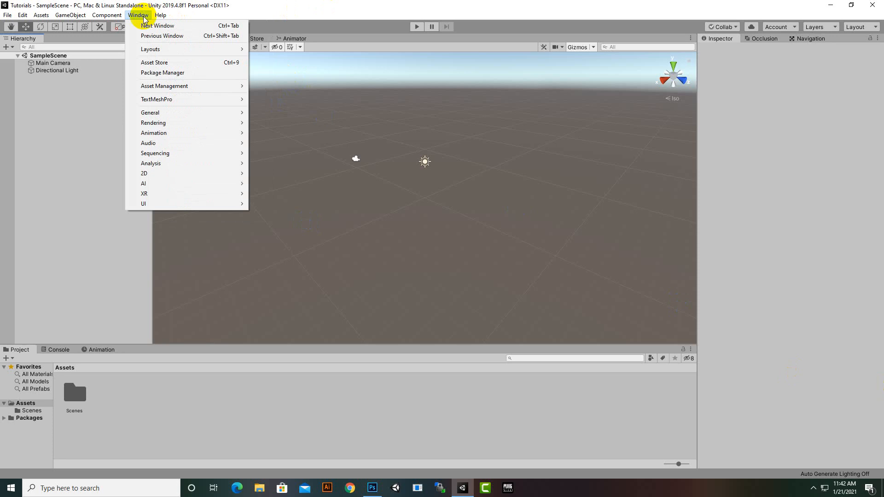
click(296, 6)
click(291, 39)
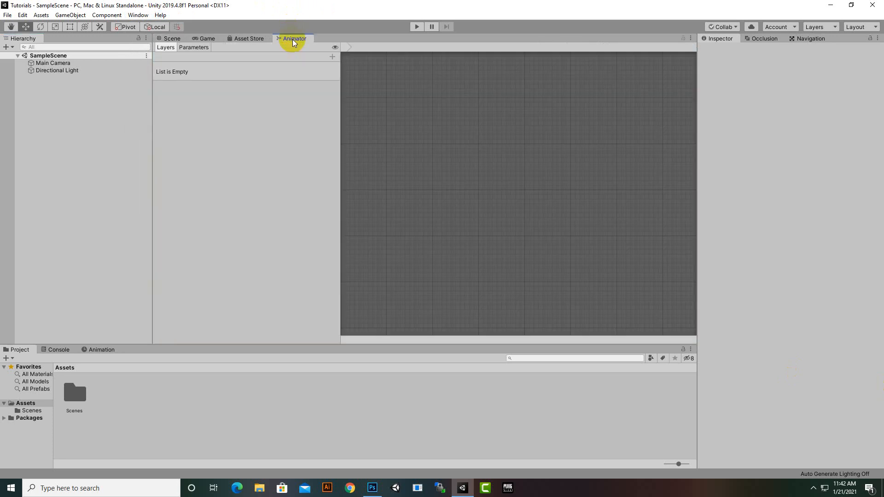
- Close the Animator and Animation views, checking the Asset Store view in between
right_click(293, 38)
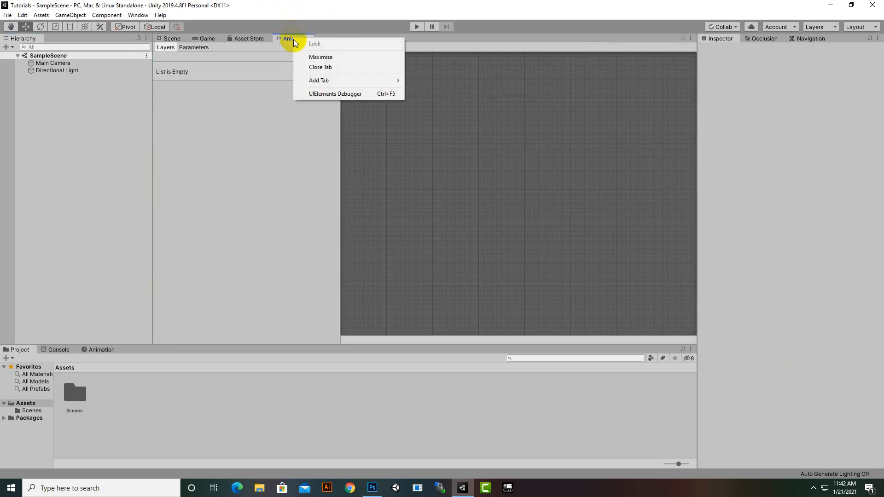
click(307, 68)
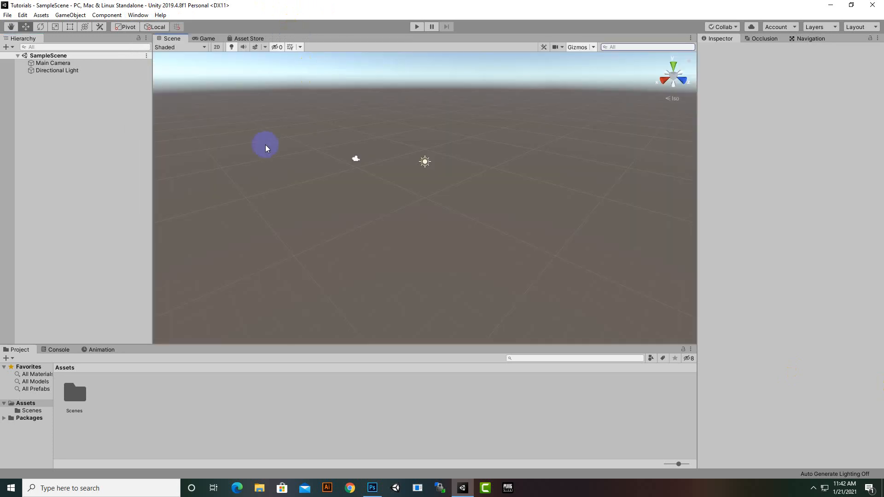
click(249, 39)
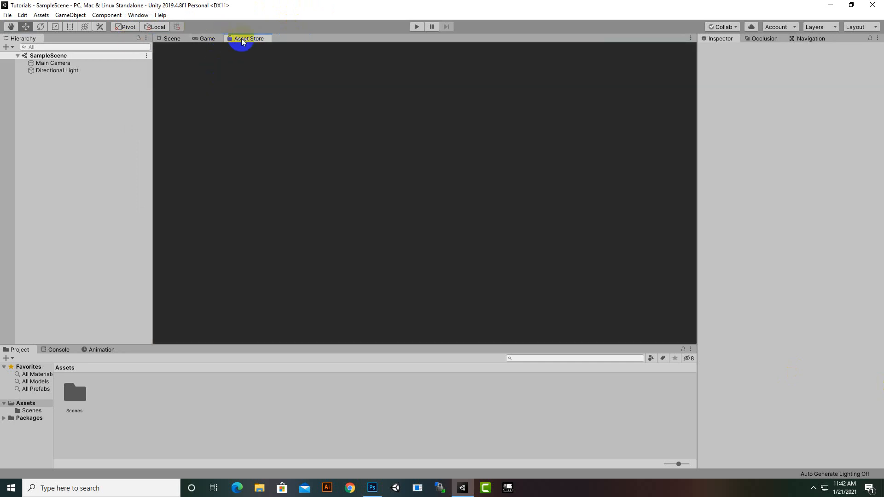
click(172, 39)
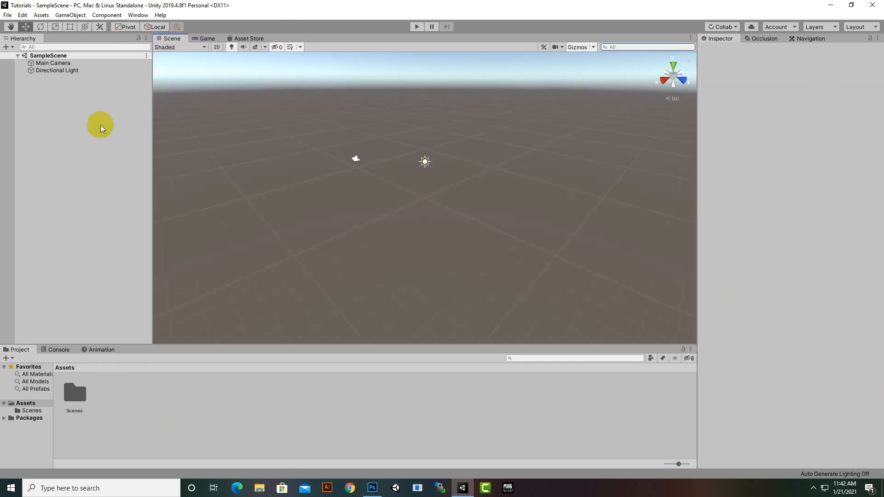
click(101, 350)
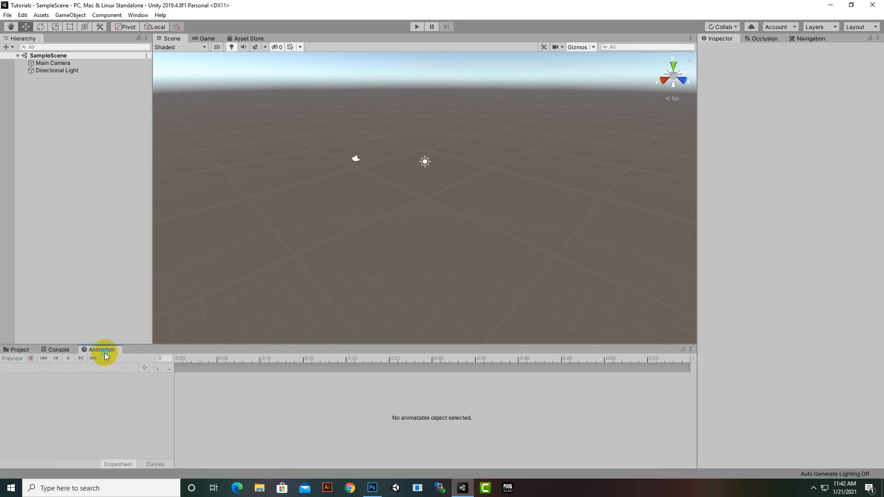
right_click(102, 351)
click(129, 383)
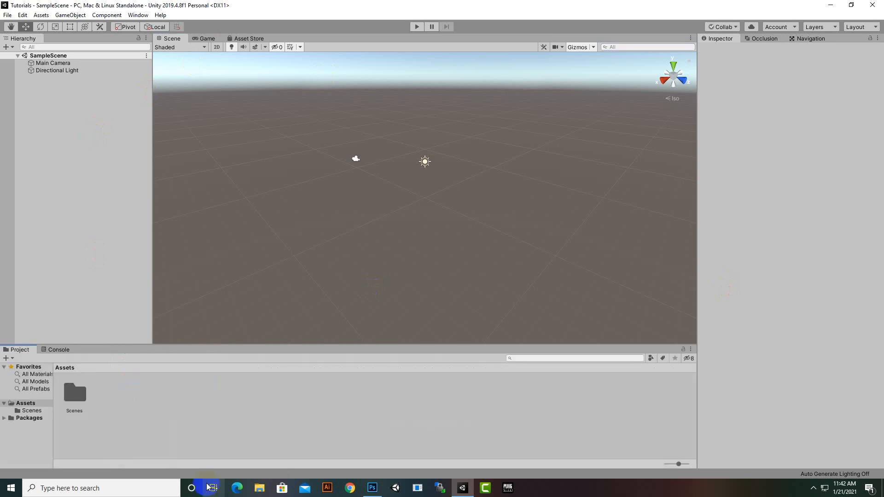
click(258, 101)
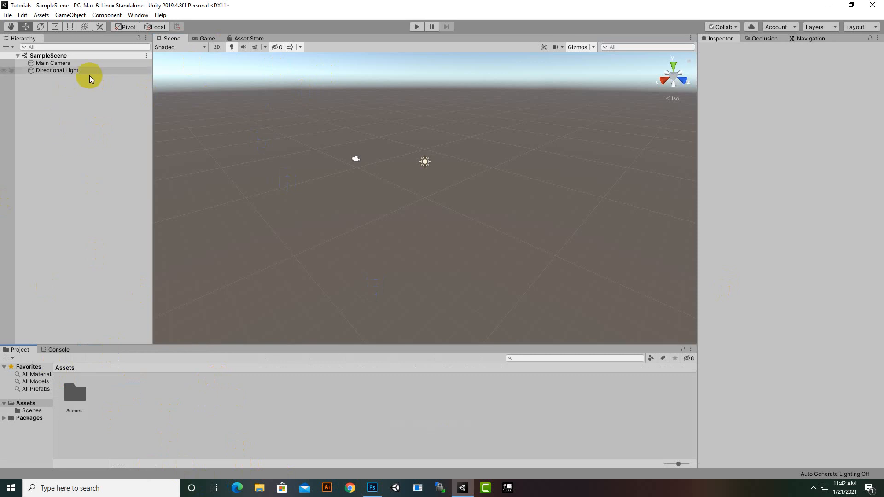
- Open the Animation window and dock it beside the Project and Console views
click(139, 16)
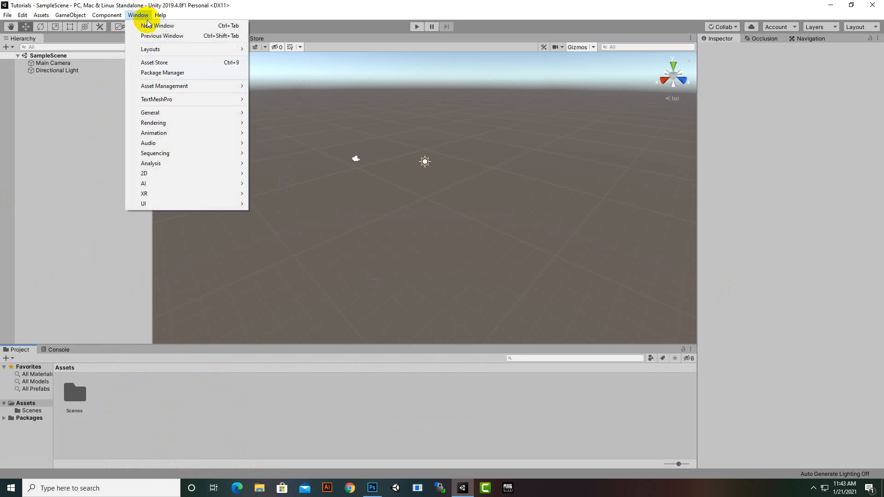
mouse_move(146, 133)
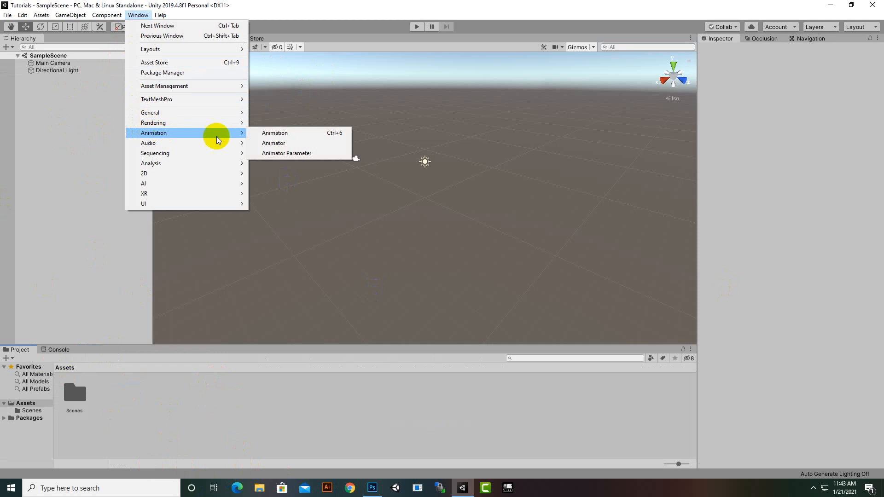
click(272, 133)
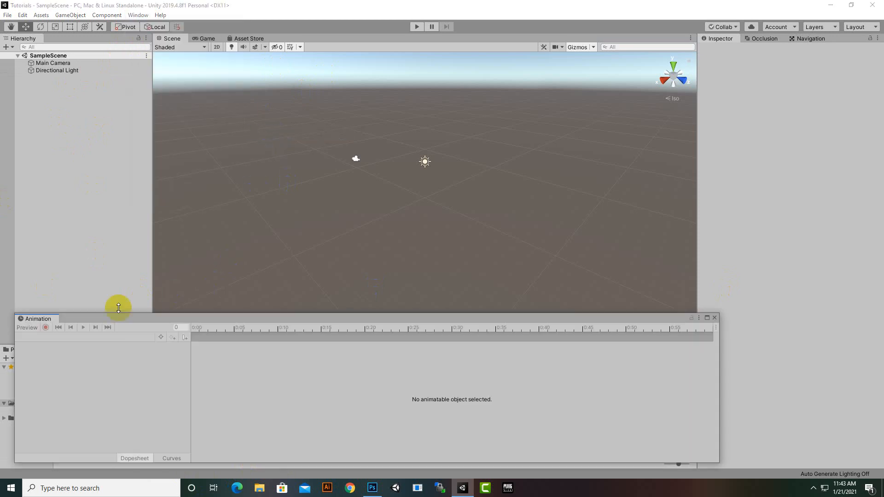
drag(42, 319, 11, 358)
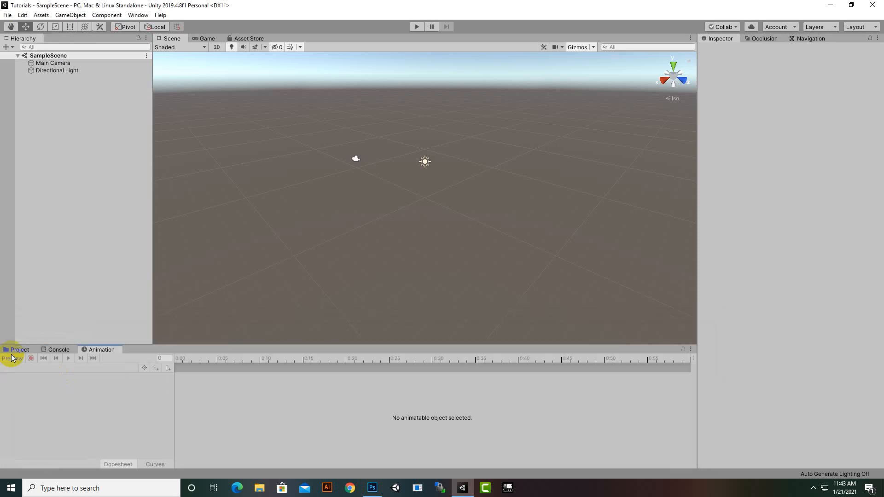
- Open the Animator window alongside the Asset Store view and return to the Scene view
click(137, 17)
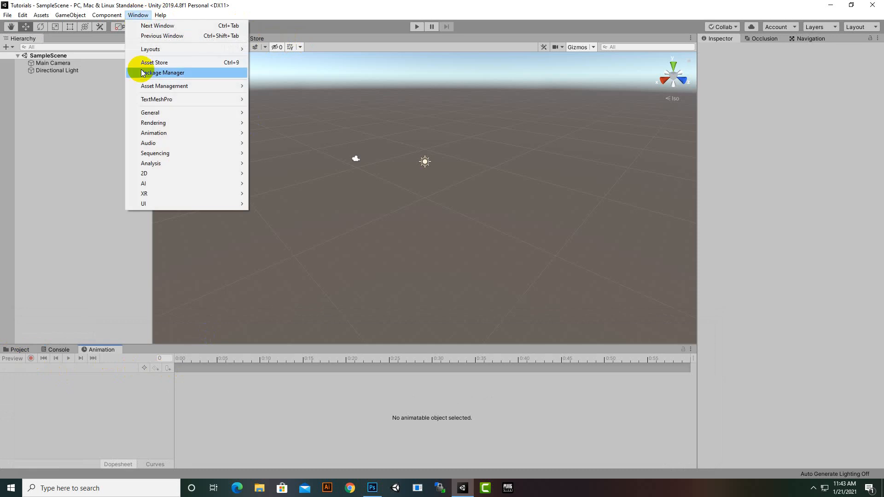
mouse_move(197, 134)
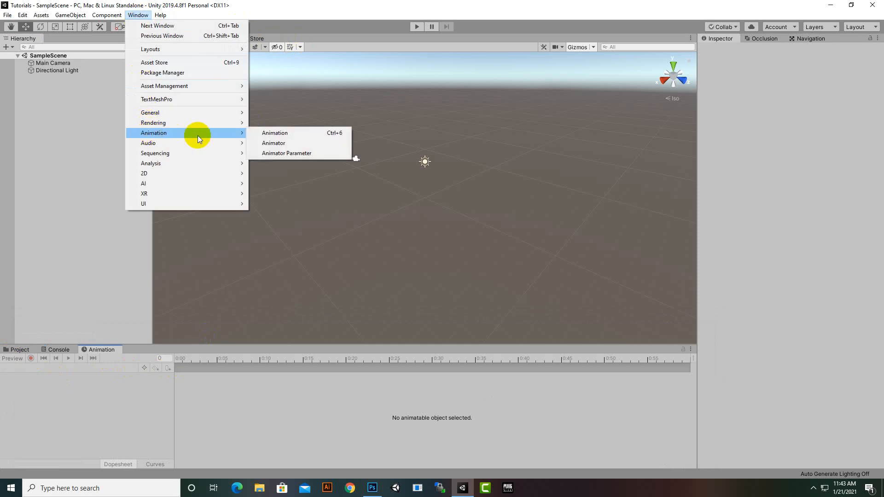
click(275, 142)
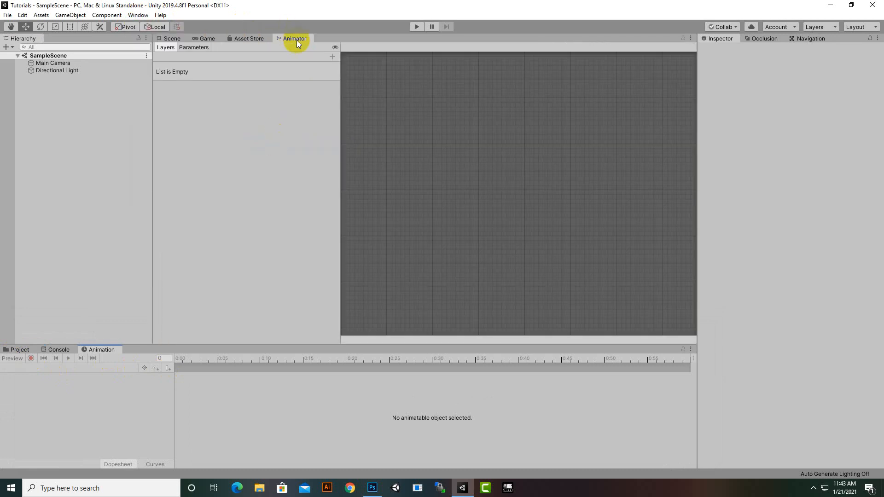
click(169, 38)
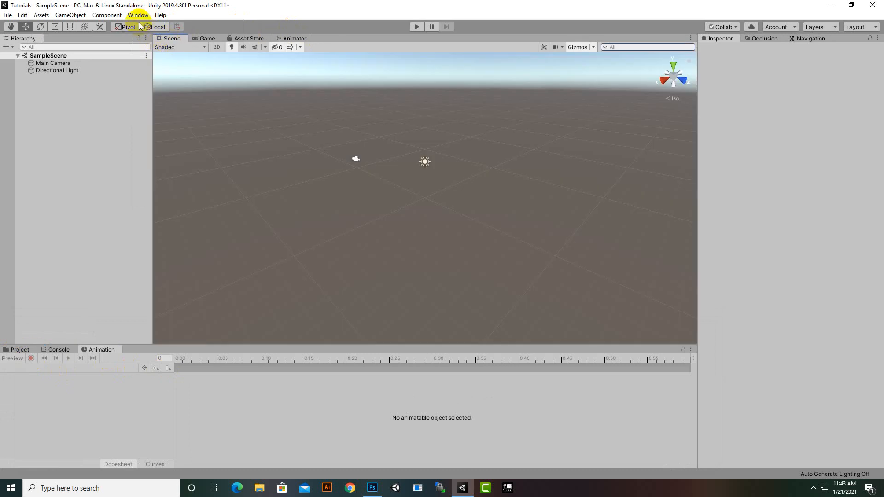
- Look over the available window categories and the Occlusion and Navigation views, ending on the Inspector
click(138, 15)
mouse_move(156, 143)
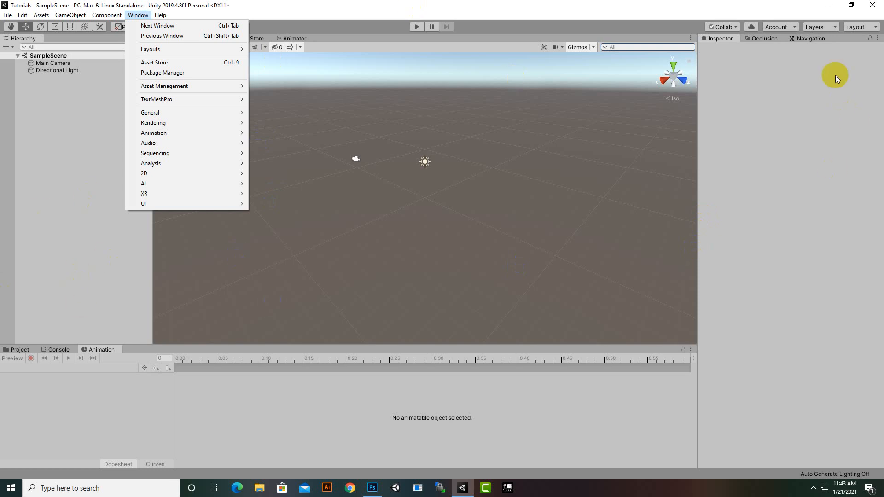
click(765, 41)
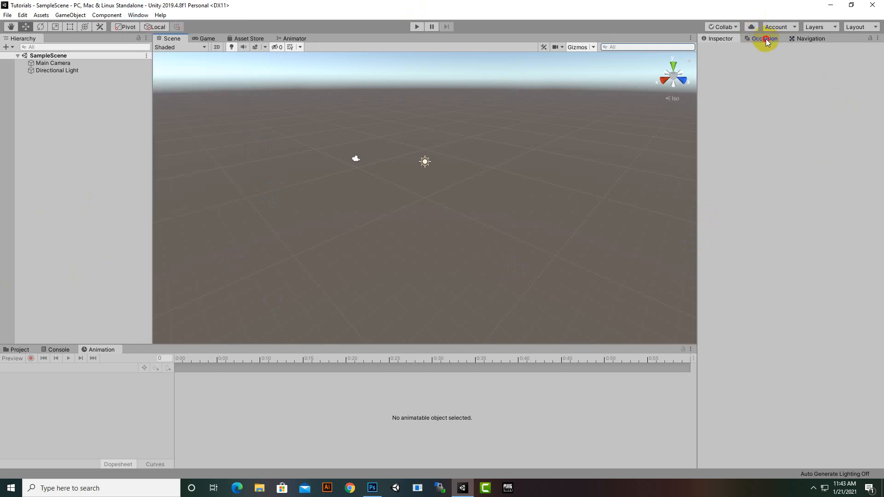
click(810, 39)
click(723, 40)
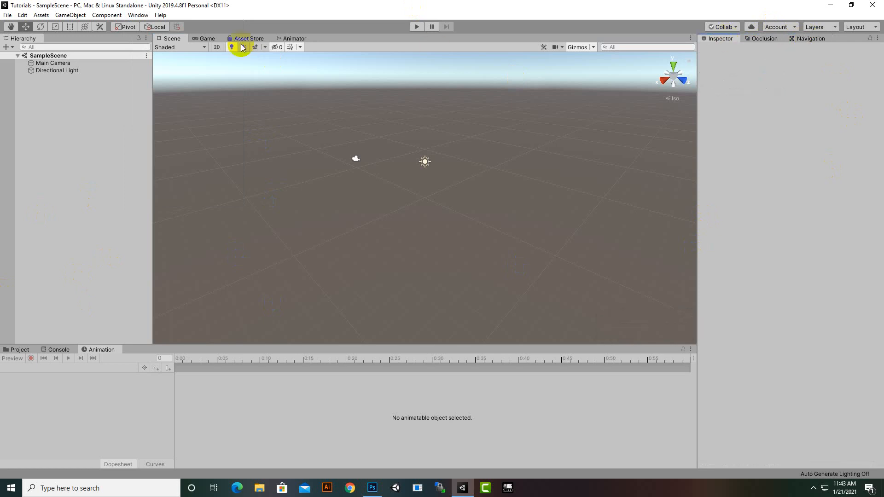
- Review the rest of the window categories and the help commands, and choose the Move tool
click(137, 16)
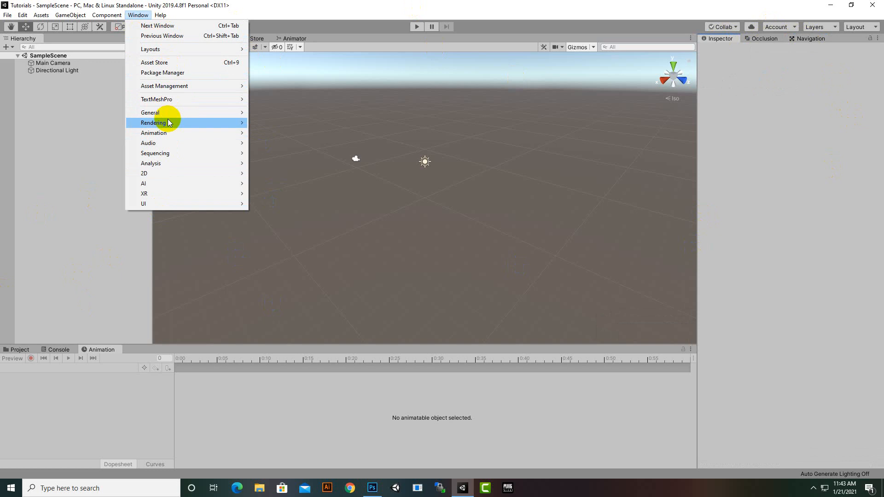
click(161, 17)
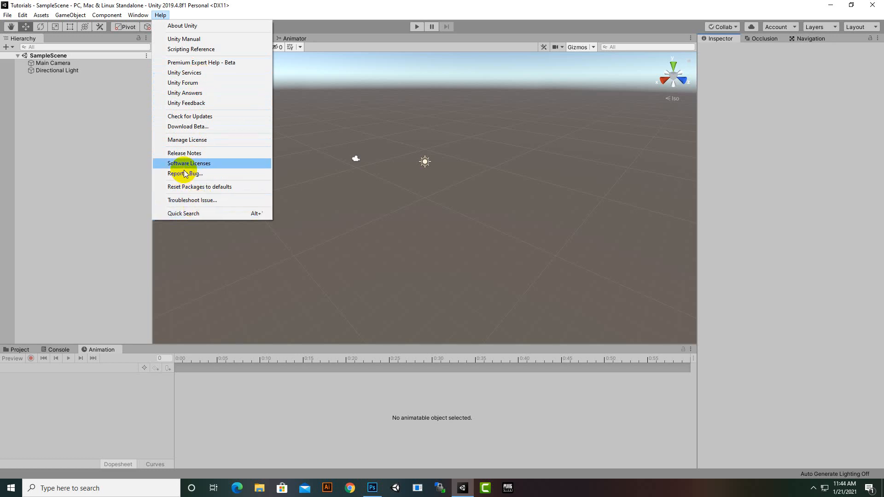
click(344, 6)
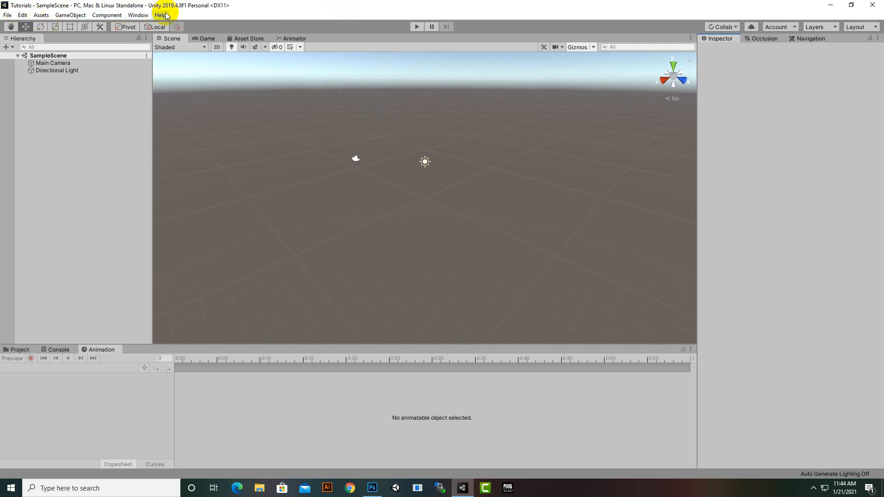
click(26, 27)
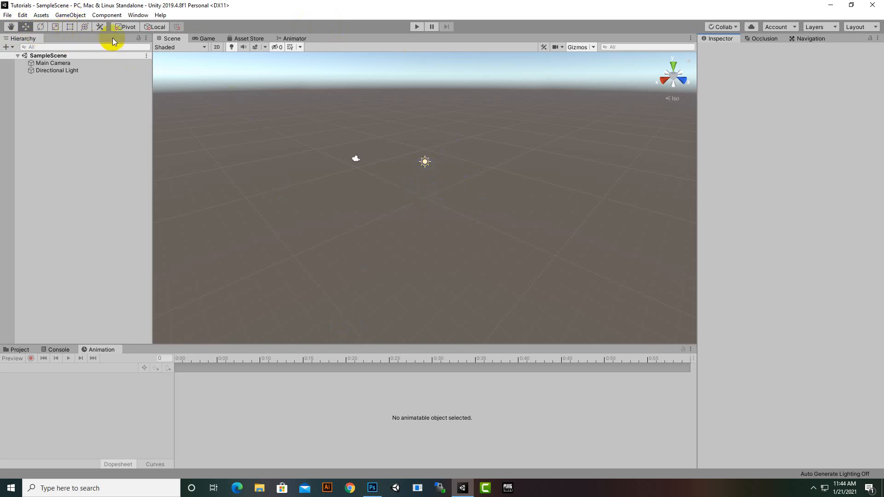
- Run and stop the scene in play mode, start it again, and pause and resume it
click(416, 28)
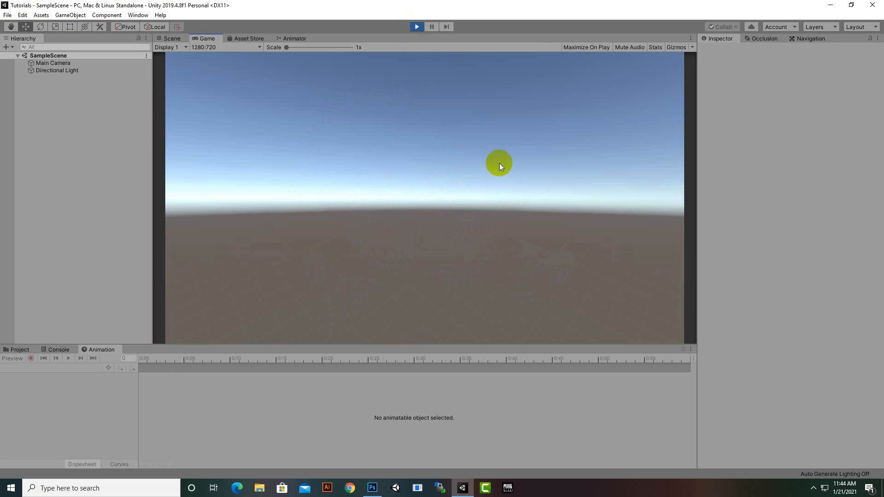
click(417, 27)
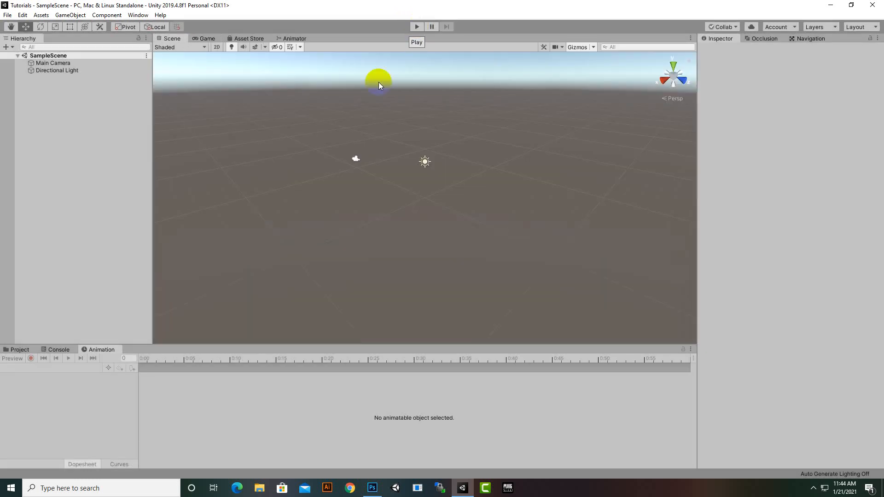
click(421, 26)
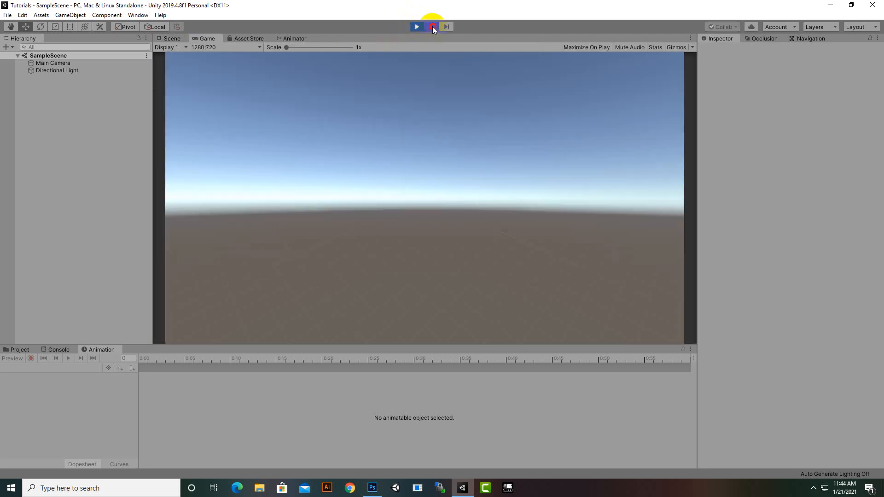
click(432, 26)
click(433, 26)
- Delete the Main Camera during play mode, stop playing, and check the Main Camera in the Hierarchy
click(50, 66)
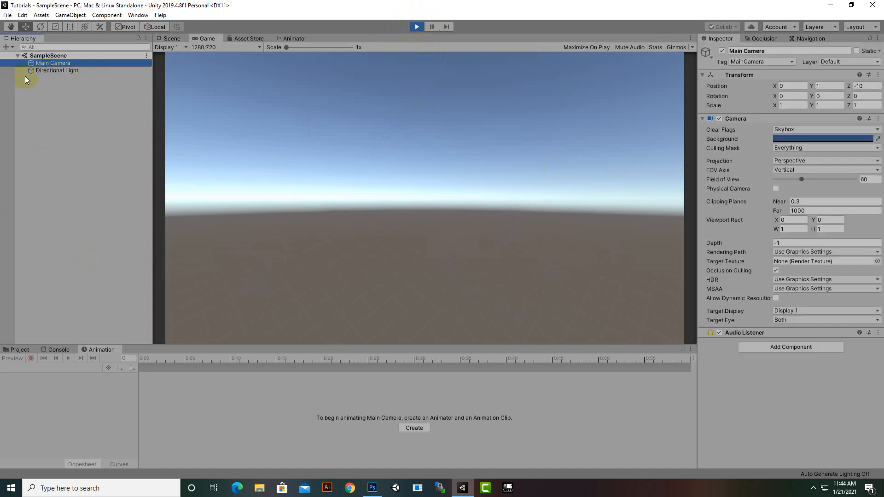
key(Delete)
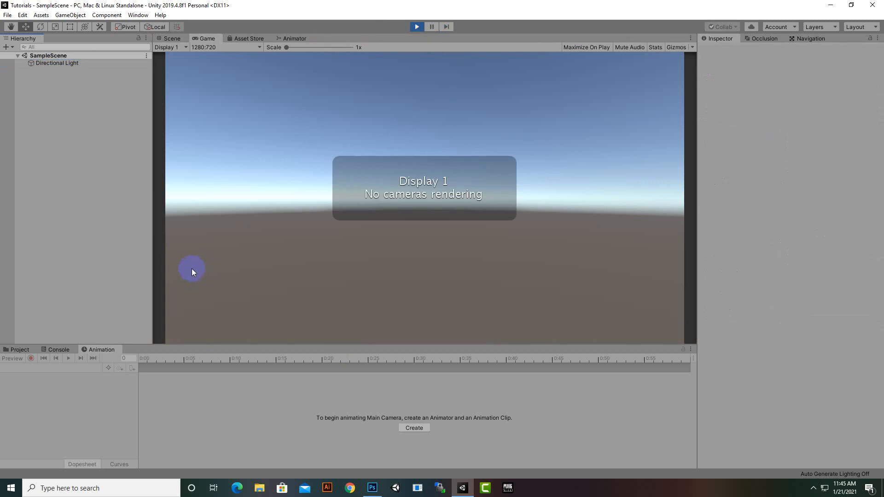
click(416, 26)
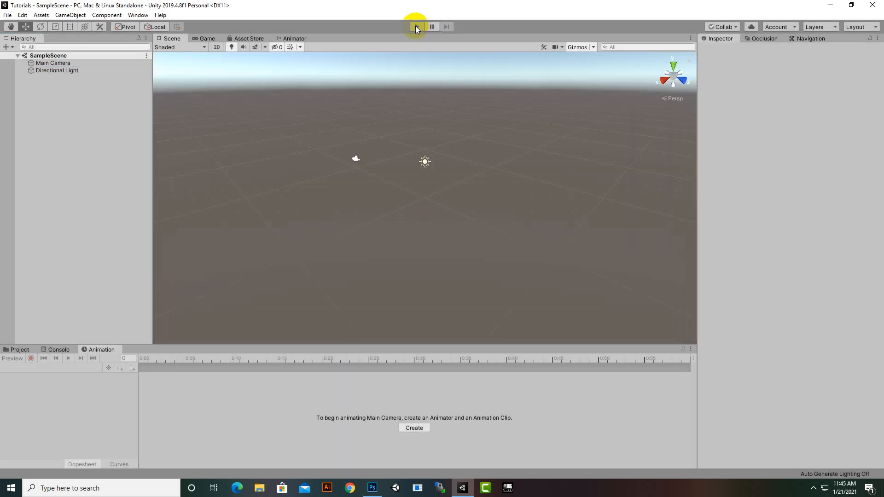
click(85, 63)
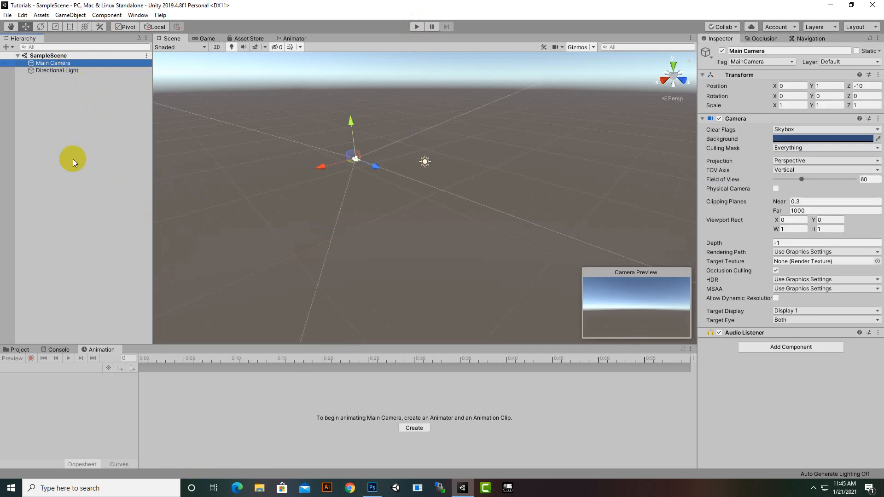
click(72, 158)
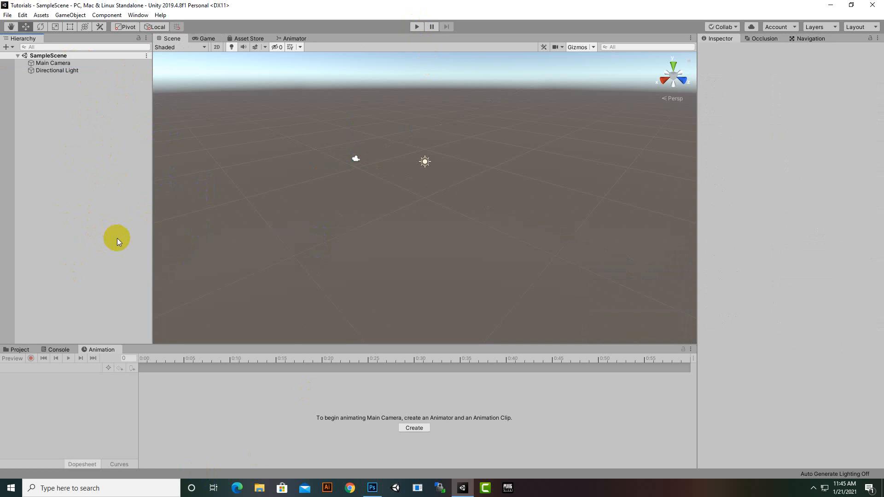
- Compare the Scene view with the Game view and select the Main Camera to examine its properties
click(173, 38)
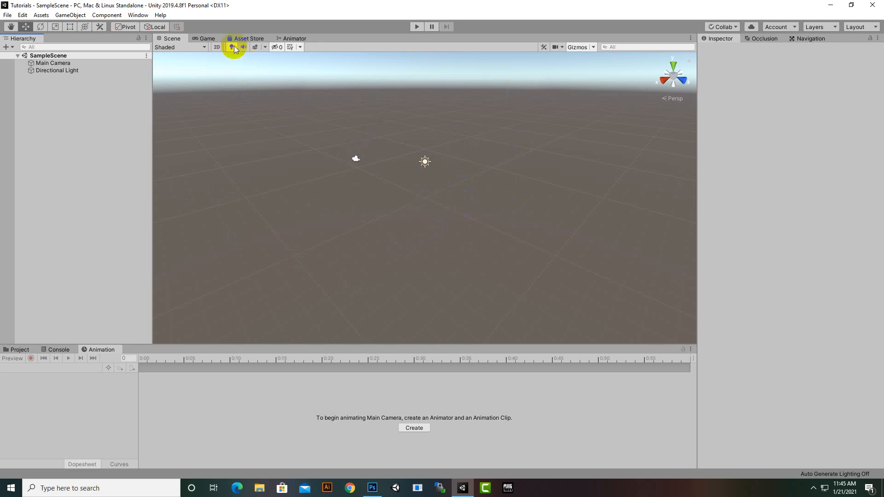
click(211, 39)
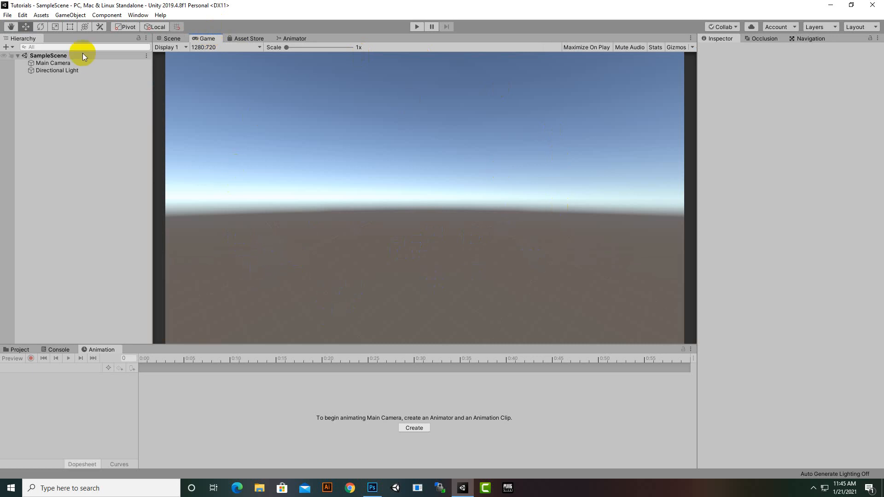
click(54, 64)
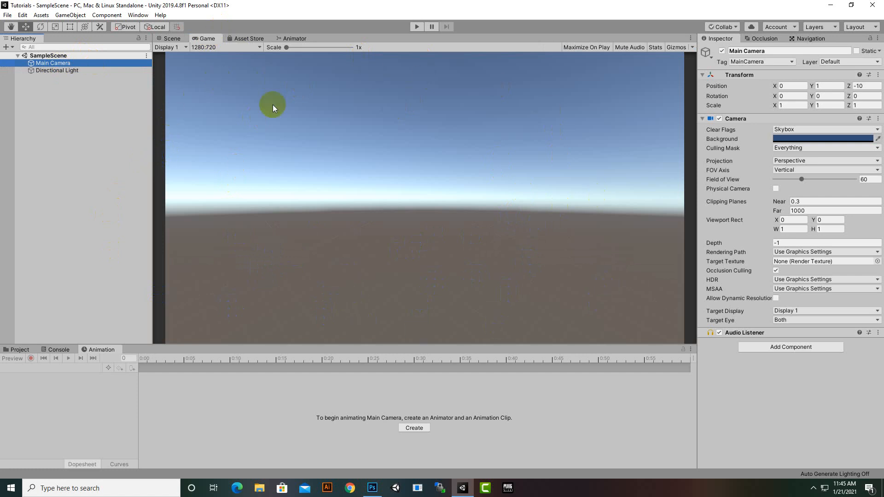
- Show the Asset Store view and browse down its home page
click(237, 38)
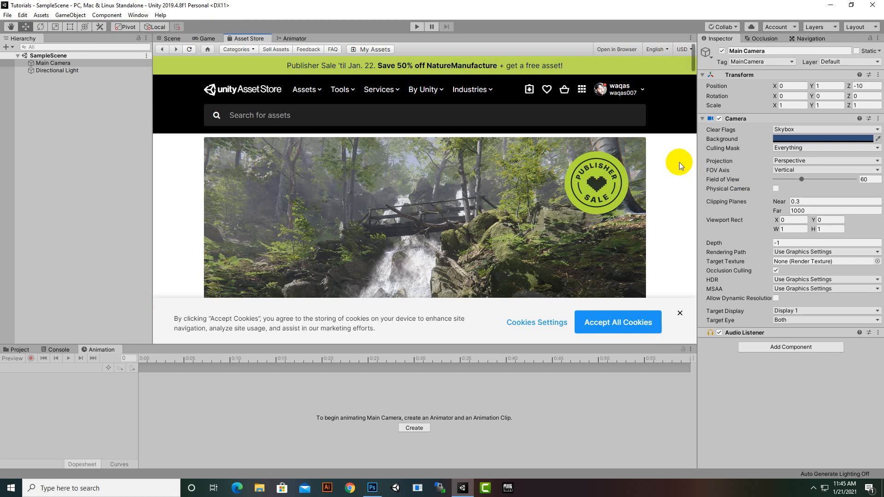
scroll(678, 161, down, 2)
scroll(677, 162, down, 10)
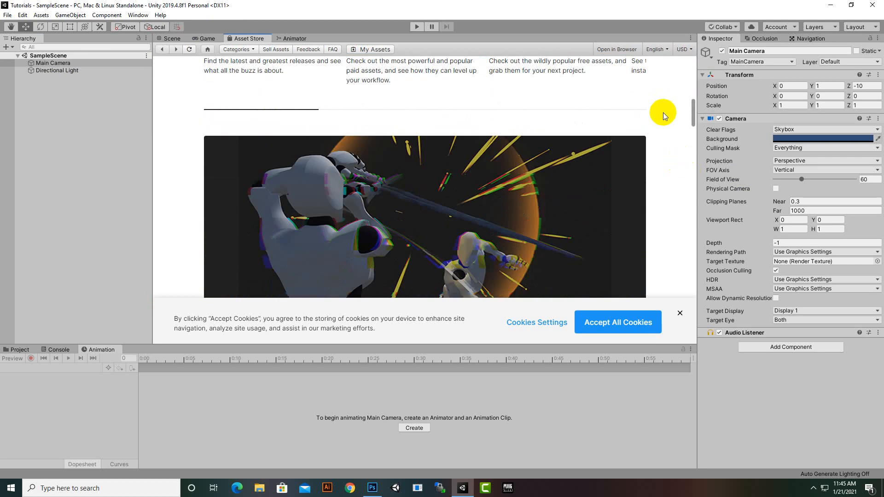
- Browse the Asset Store home page down to its categories and back up, and show the Animator window
scroll(662, 112, up, 8)
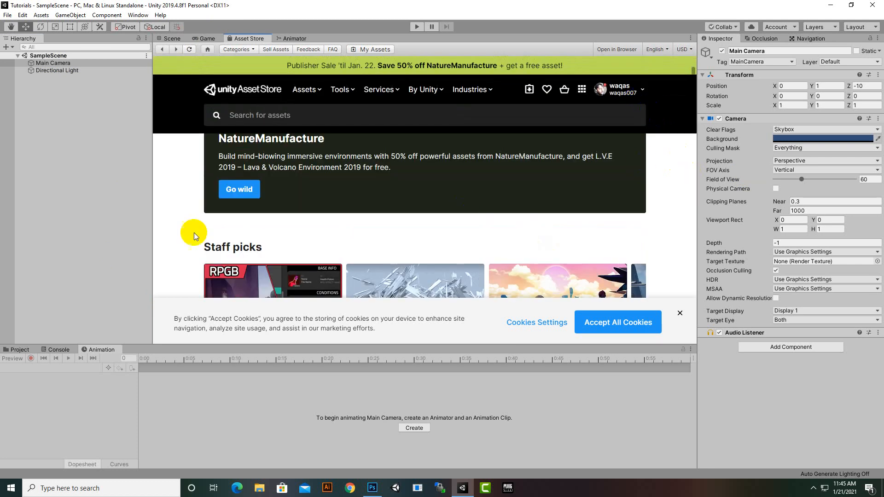
scroll(283, 232, down, 1)
scroll(283, 232, down, 8)
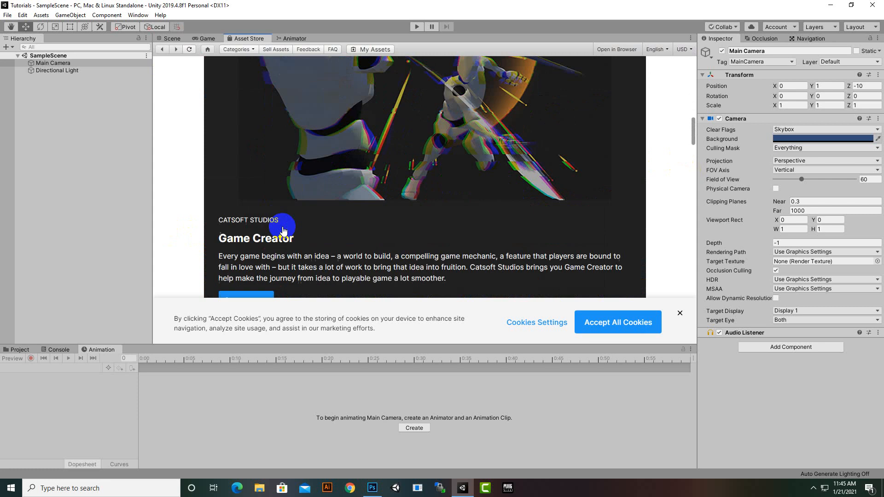
scroll(283, 230, down, 6)
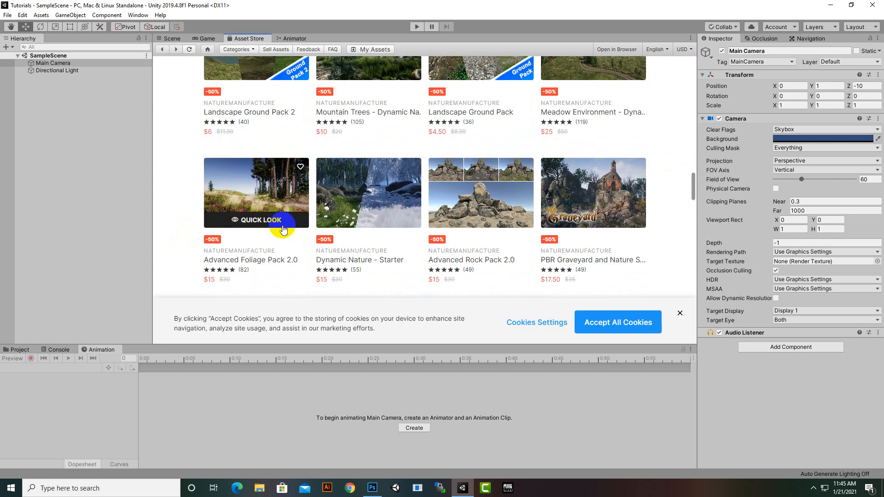
scroll(619, 192, down, 4)
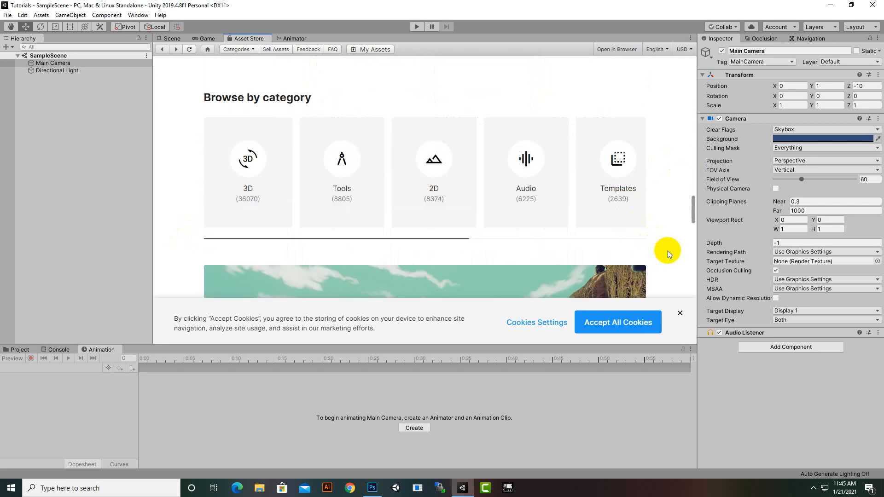
scroll(680, 246, up, 10)
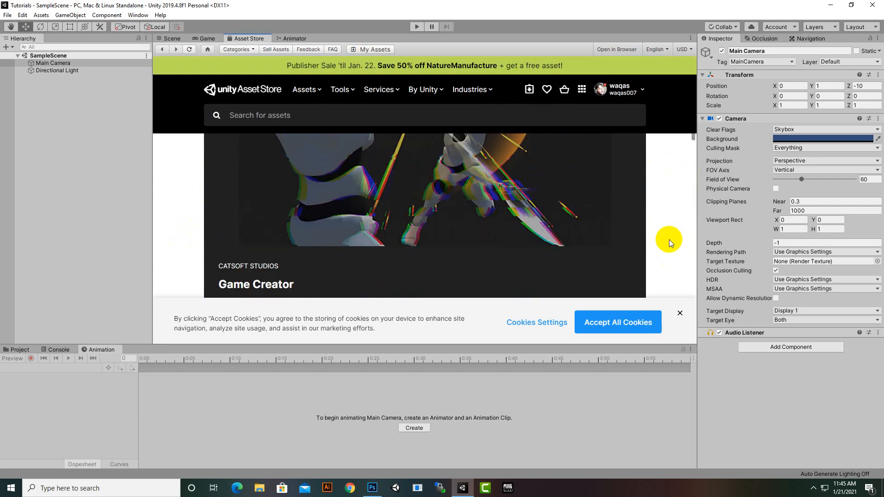
scroll(668, 239, down, 4)
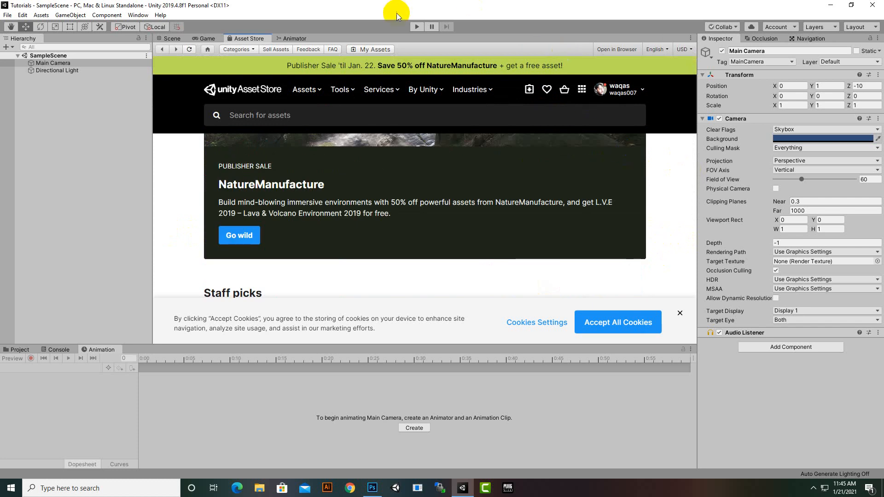
click(296, 40)
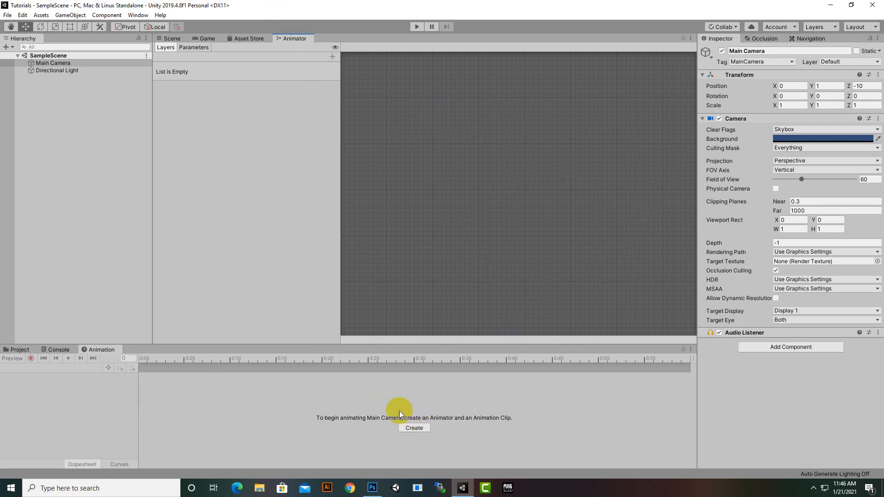
- Return to the Scene view and switch its draw mode to Wireframe and back to Shaded
click(172, 39)
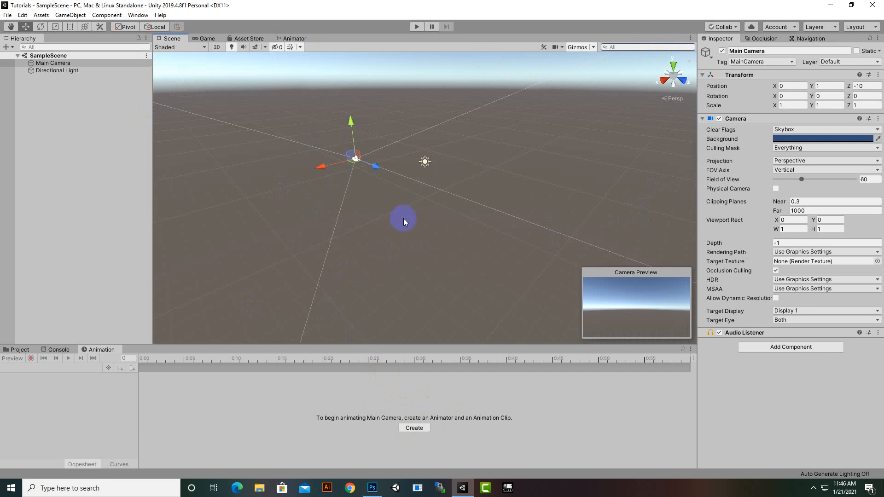
click(170, 48)
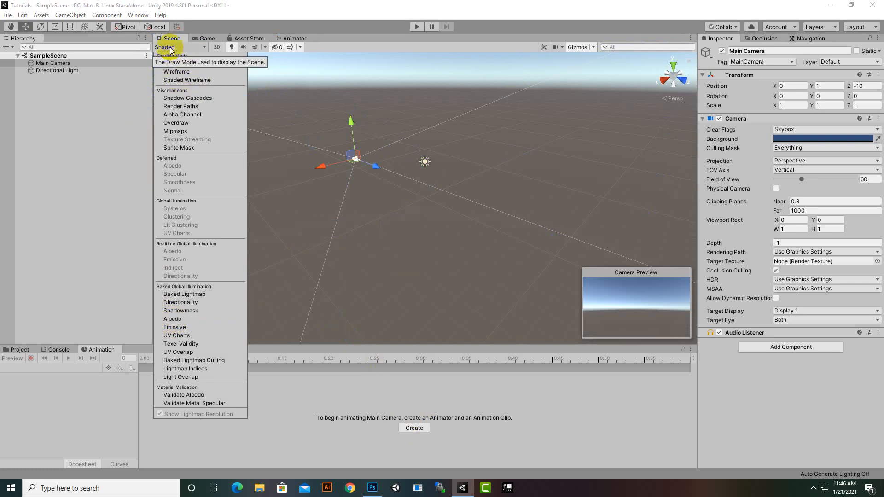
click(178, 72)
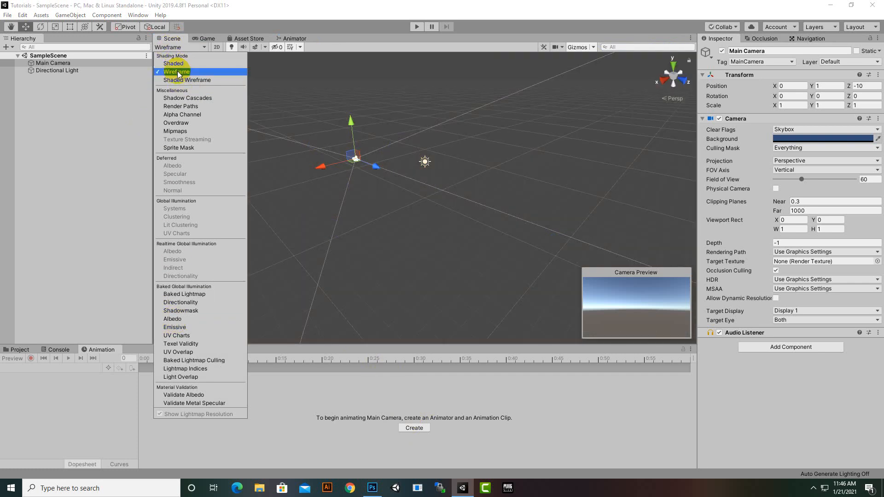
click(178, 64)
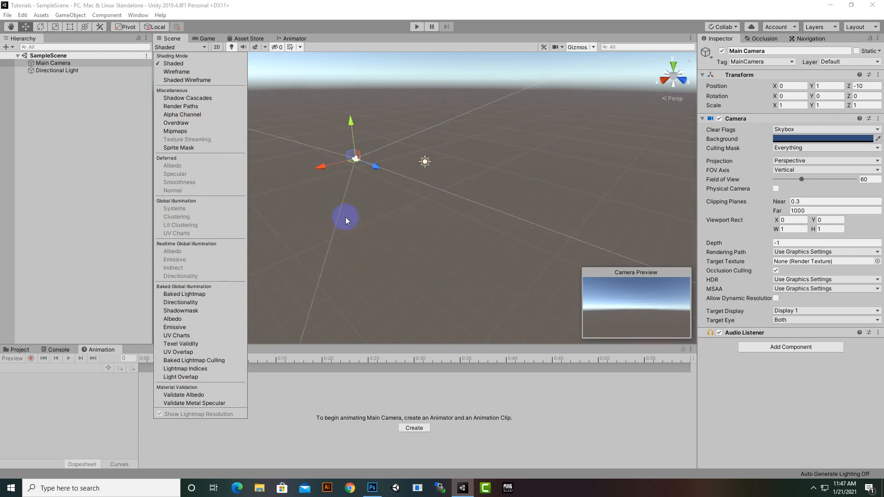
click(227, 4)
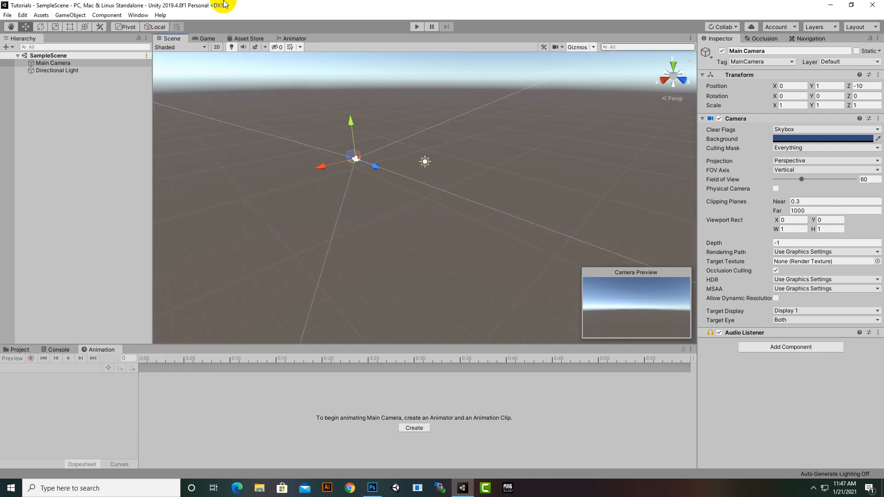
- Turn the Scene view's 2D mode on and off, and zoom the 3D scene in and out
click(215, 47)
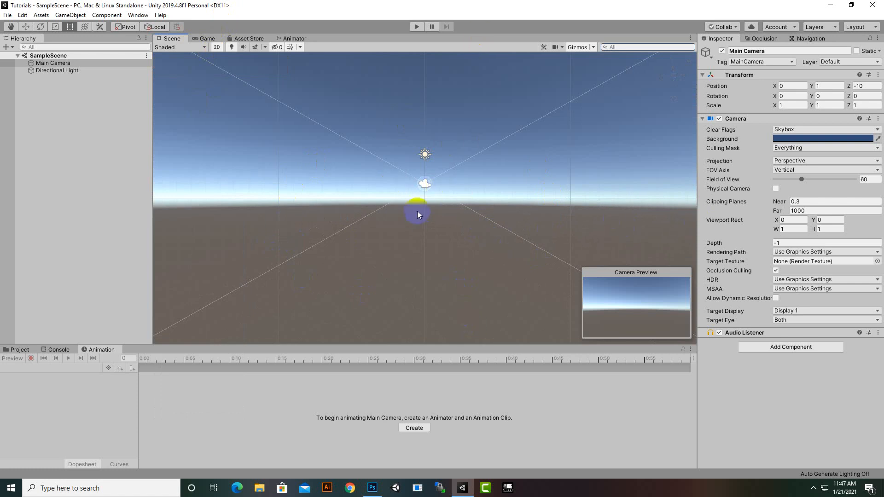
click(215, 48)
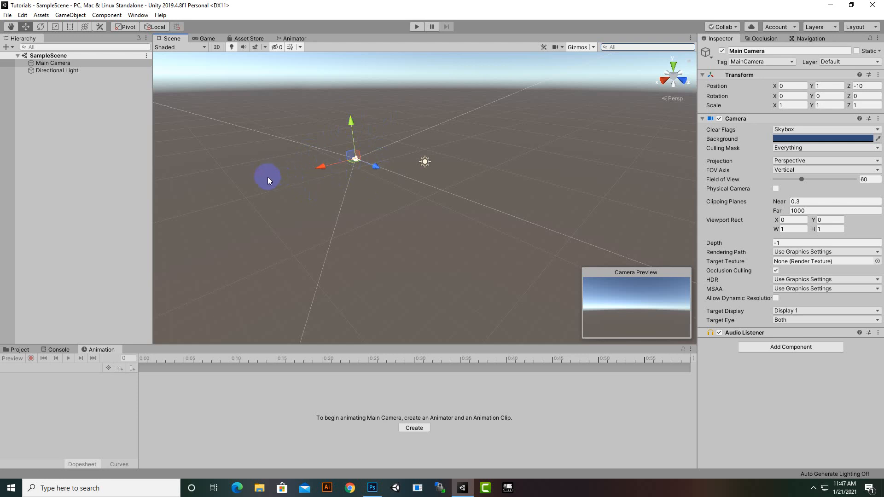
scroll(267, 177, up, 3)
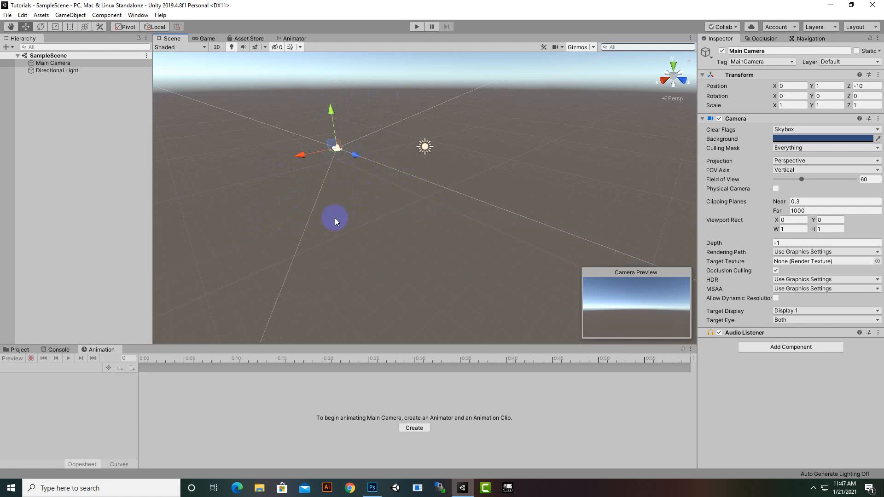
scroll(366, 230, down, 2)
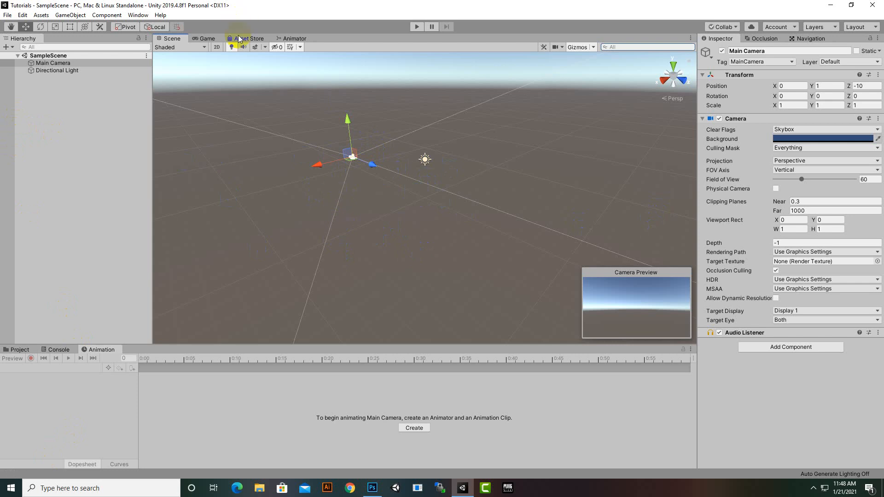
- Try the Scene view's lighting and audio toggles, and examine its skybox, fog and other effect options
click(231, 47)
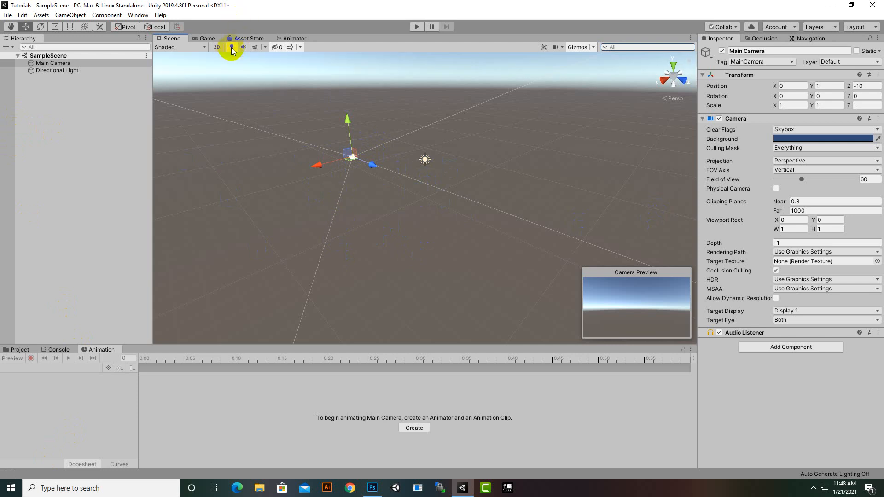
right_drag(257, 111, 249, 79)
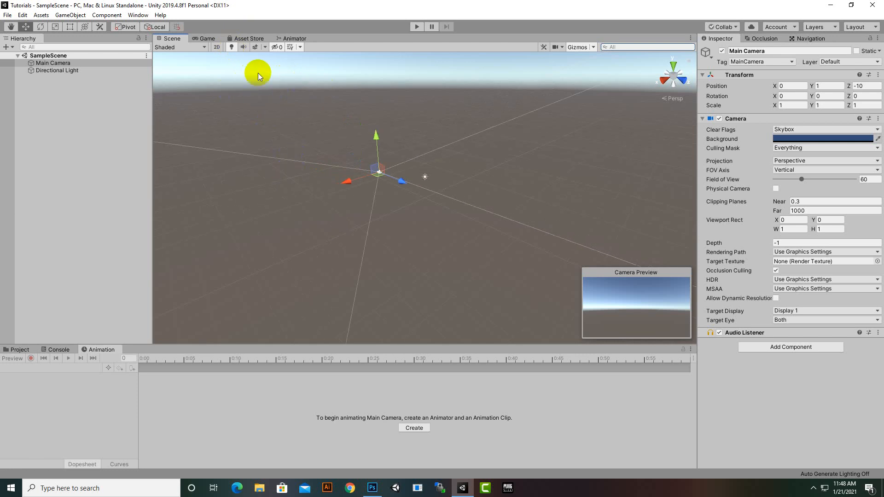
click(233, 49)
click(244, 47)
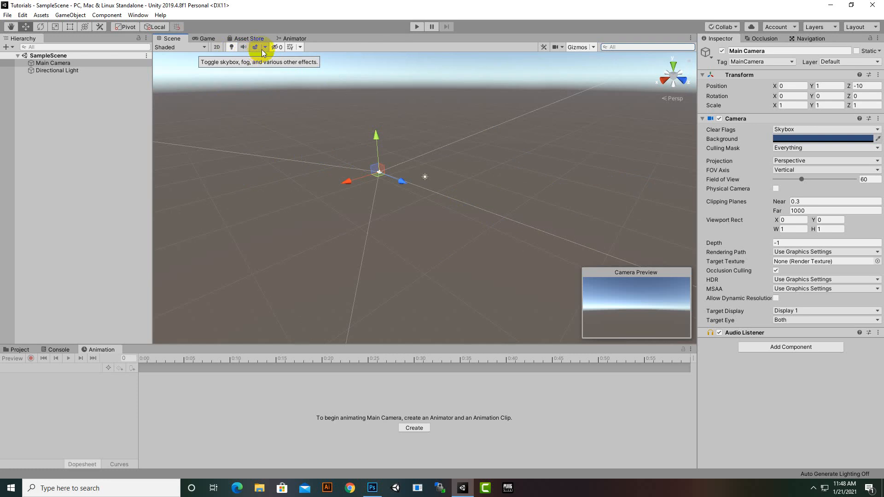
click(262, 48)
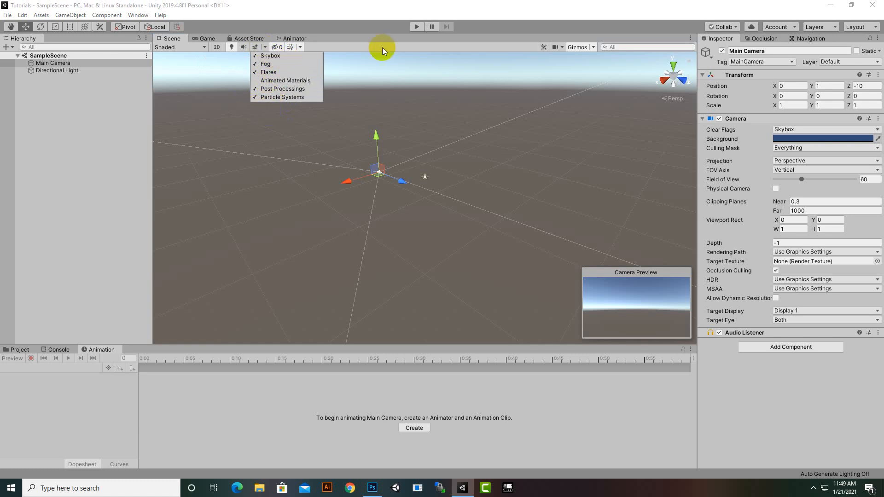
click(289, 131)
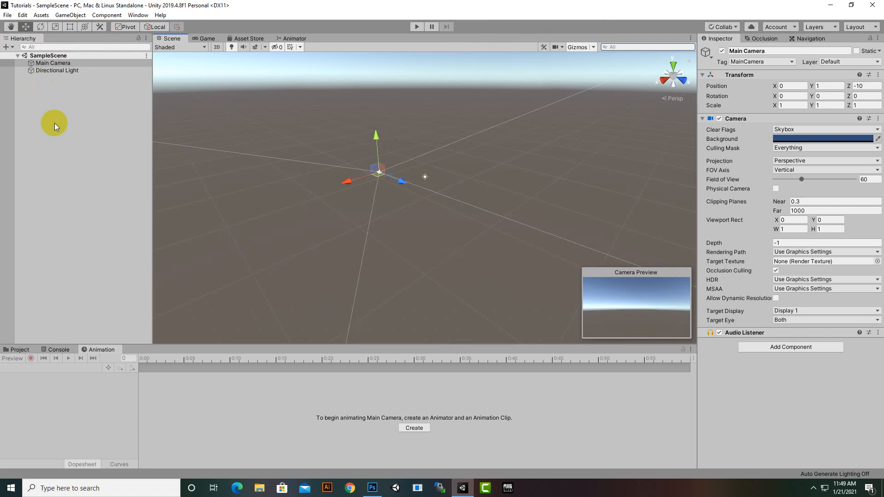
- Clear the selection, examine the Hierarchy's options for creating objects, and show the Project window
click(54, 89)
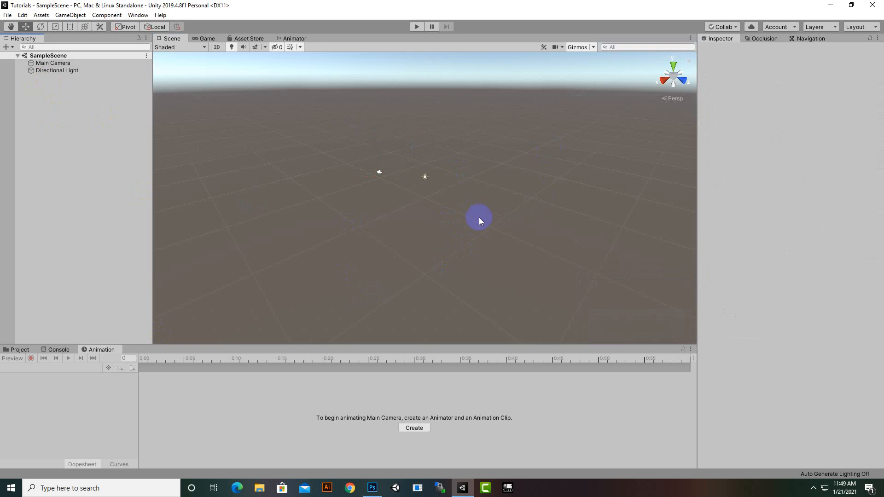
click(79, 106)
right_click(86, 98)
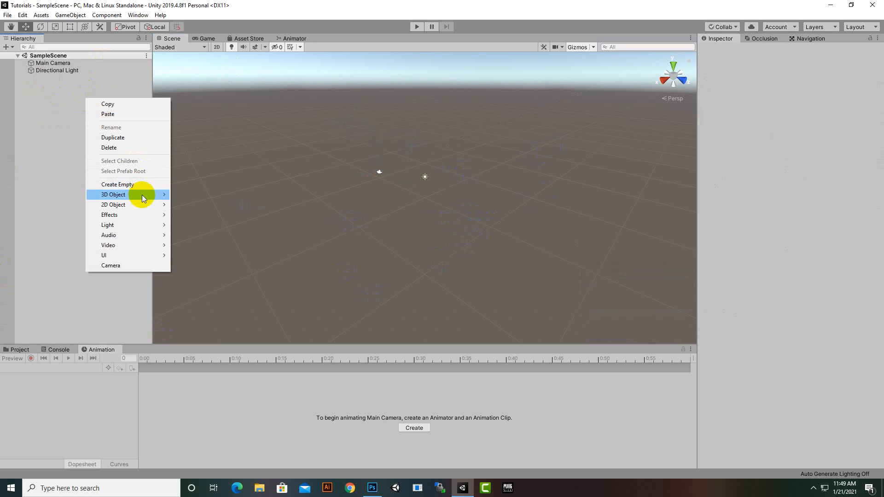
mouse_move(142, 196)
mouse_move(132, 258)
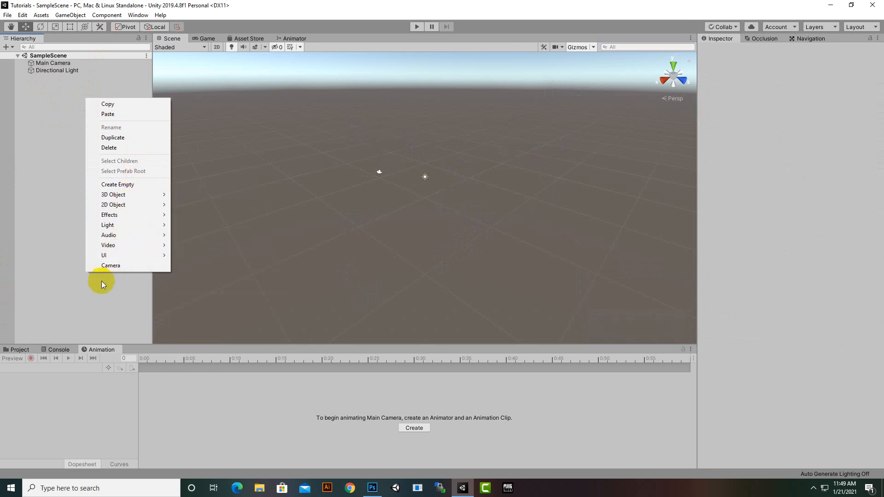
click(9, 239)
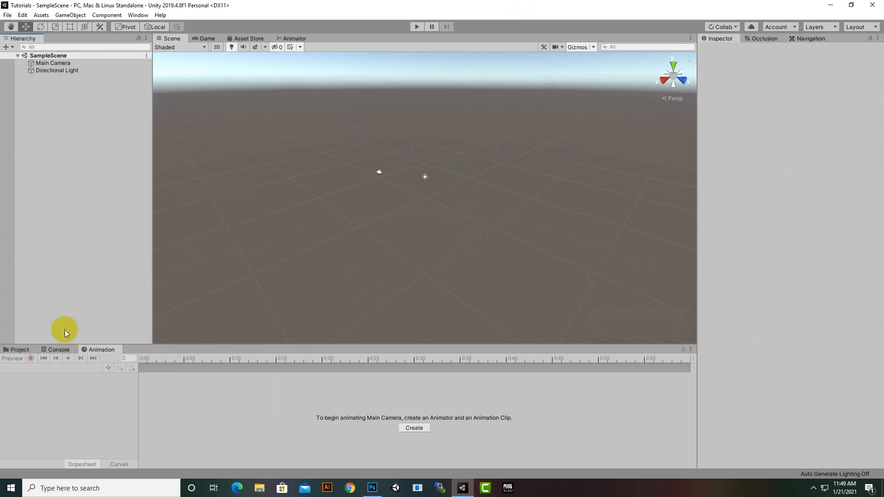
click(17, 350)
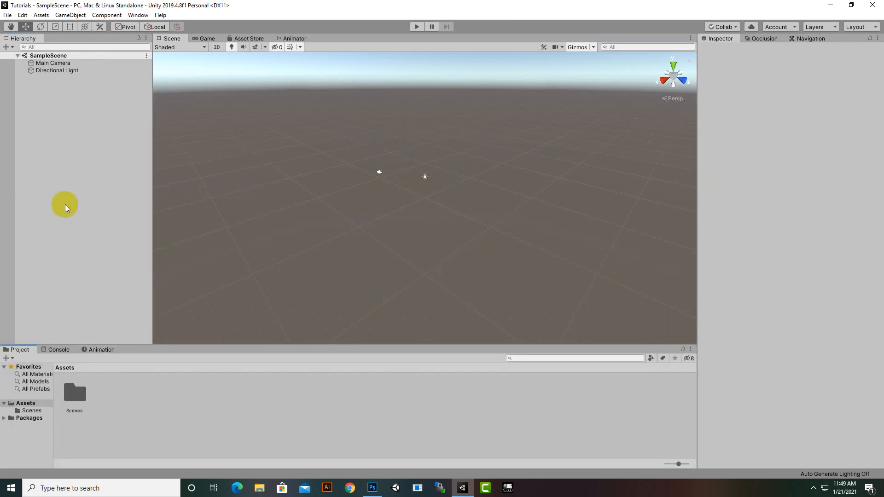
- Rename the Main Camera as mYCAMERA in the Inspector and examine its available tags
click(53, 64)
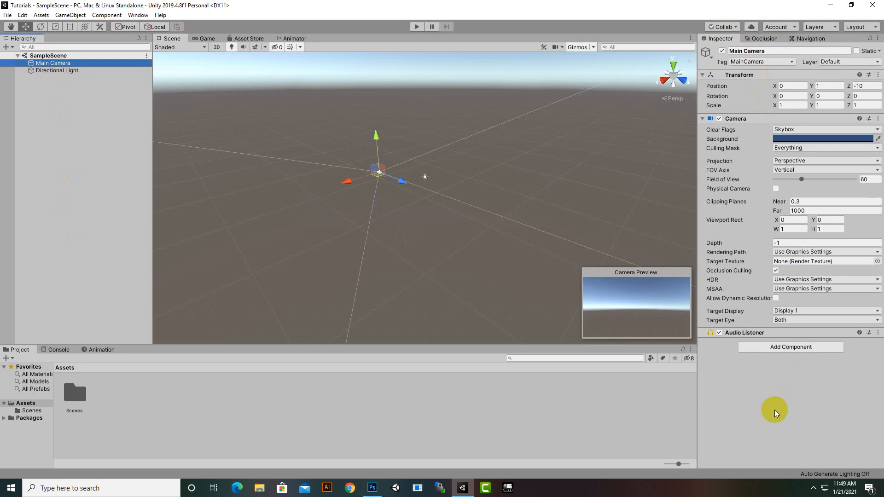
click(757, 51)
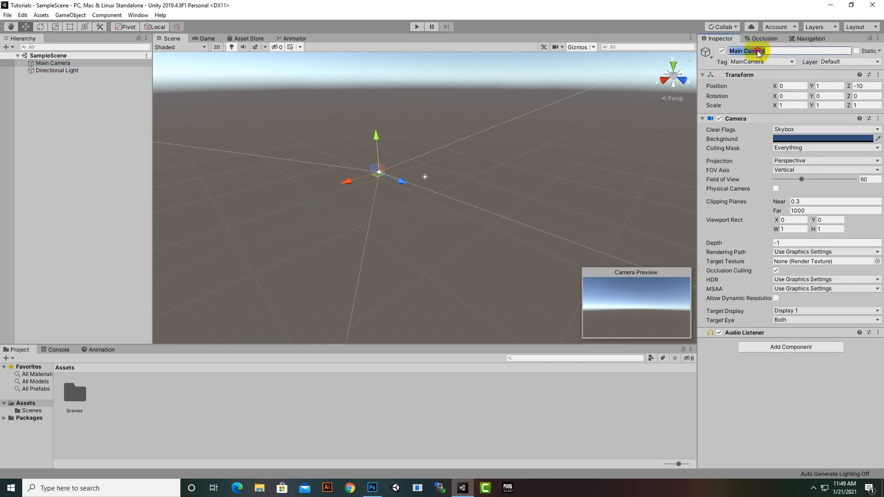
drag(757, 51, 696, 107)
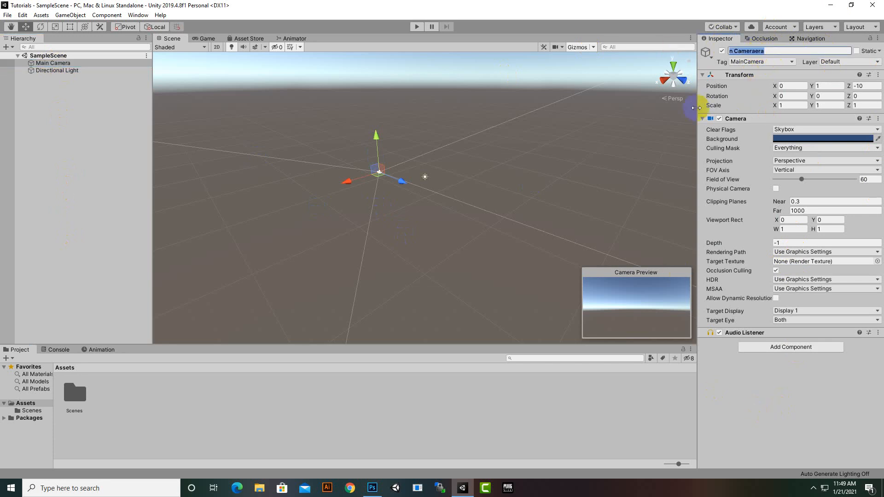
text(mYCAMERA)
key(Return)
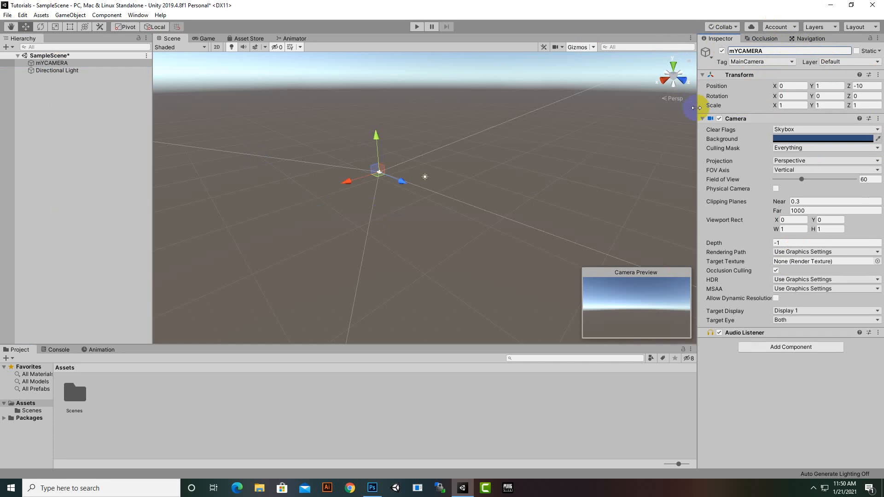
click(790, 66)
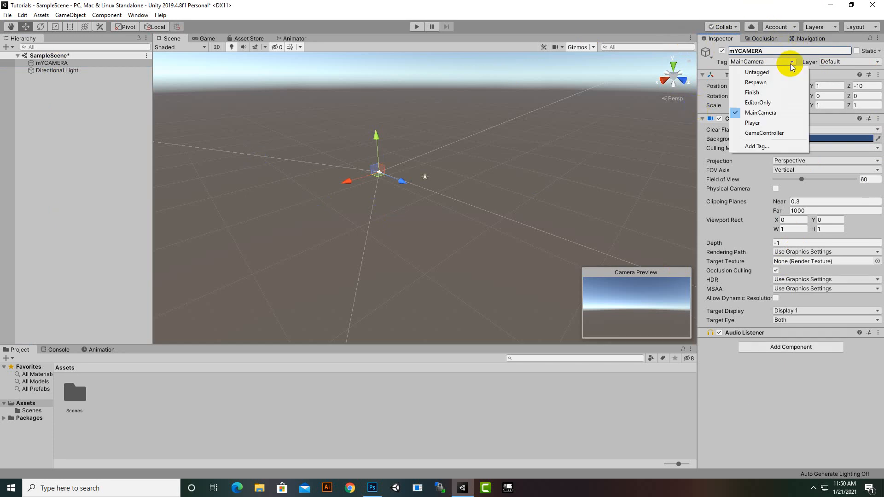
click(860, 62)
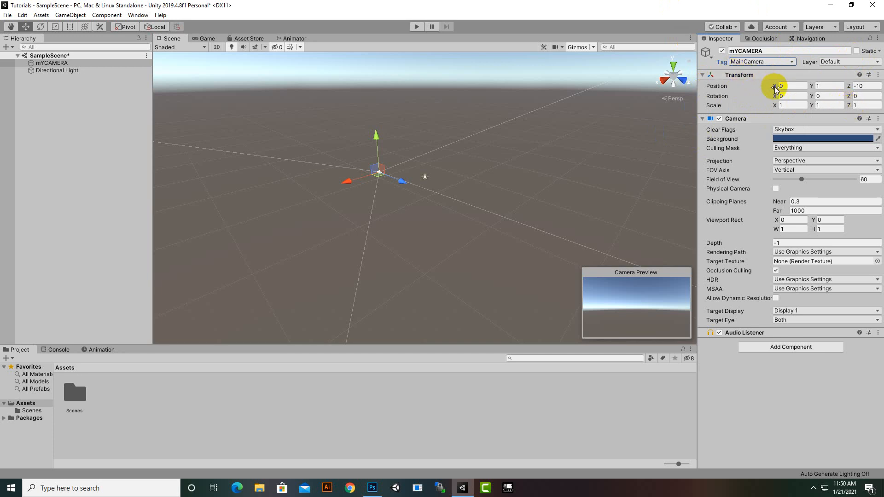
- Move mYCAMERA to about X -3.02, Y -8.11, Z -24.49 and rotate it to about X 13.73, Y 3.02, Z -57.35
drag(773, 87, 730, 99)
drag(812, 86, 737, 100)
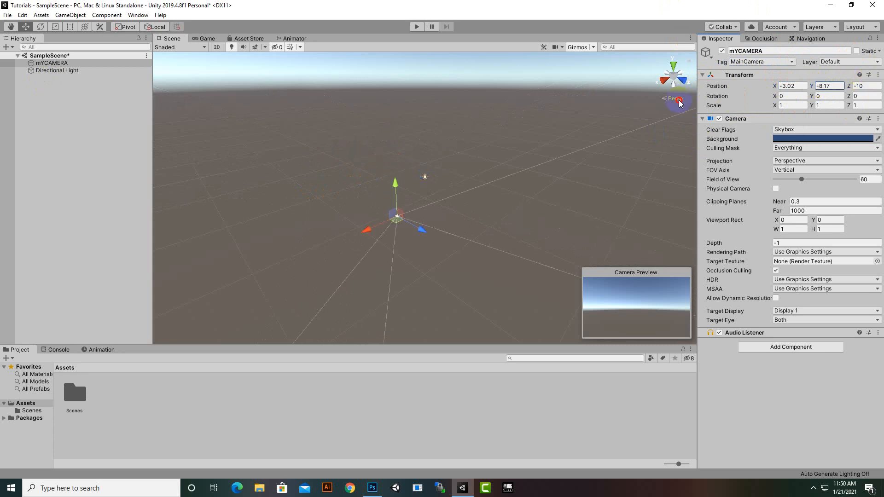
drag(848, 85, 640, 106)
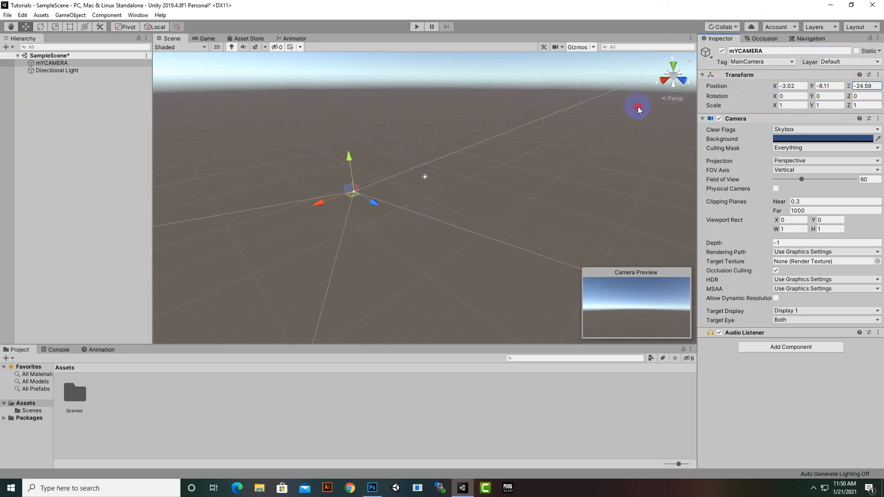
mouse_move(776, 96)
mouse_down()
mouse_move(719, 105)
mouse_move(834, 103)
mouse_move(757, 105)
mouse_move(792, 99)
mouse_up()
drag(848, 96, 430, 101)
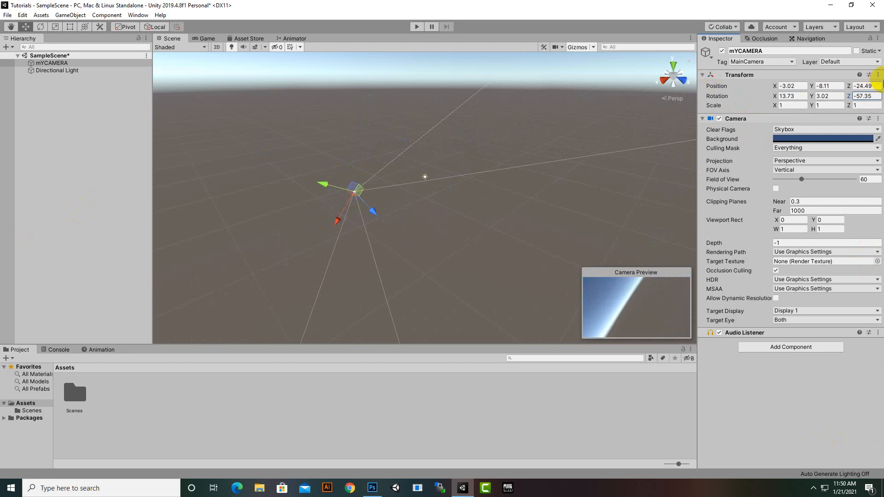
- Reset mYCAMERA's rotation and position to their default values
click(877, 75)
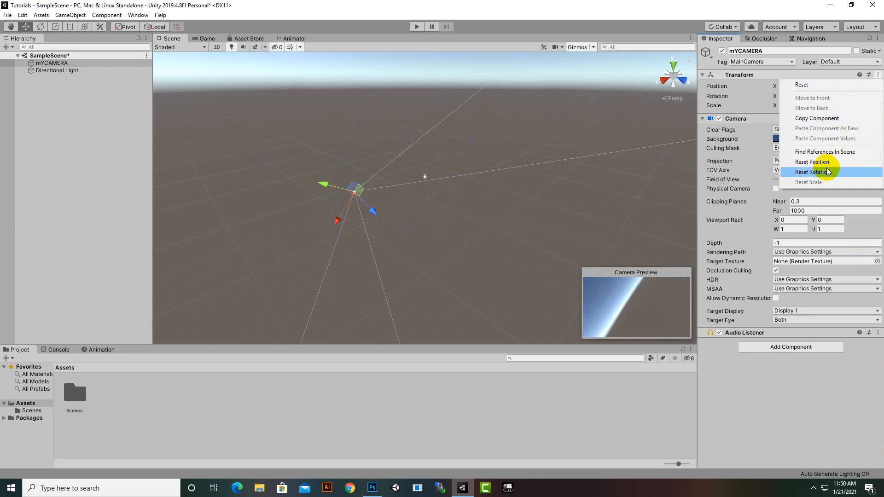
click(827, 172)
click(878, 75)
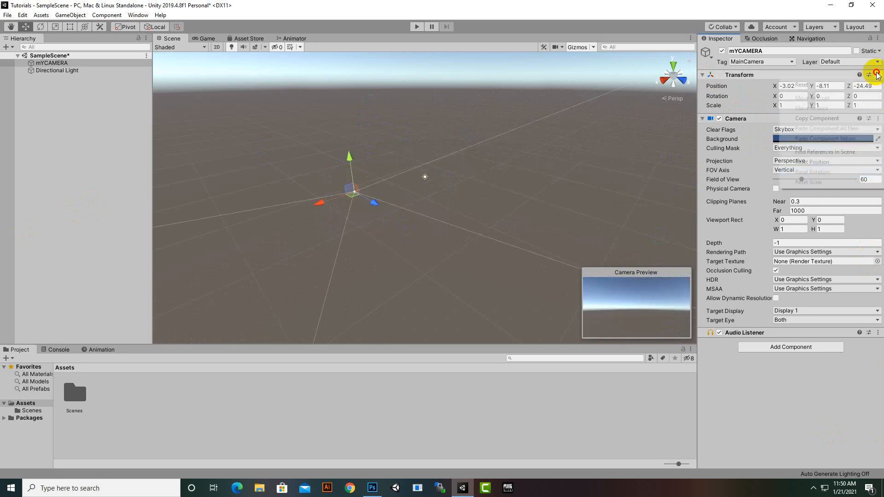
click(836, 162)
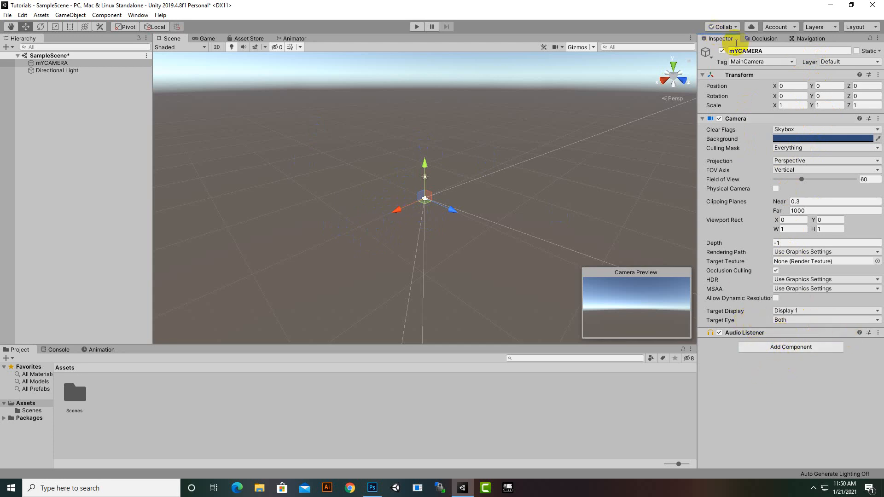
- Add a Rigidbody component to mYCAMERA and examine its mass and gravity properties
click(93, 65)
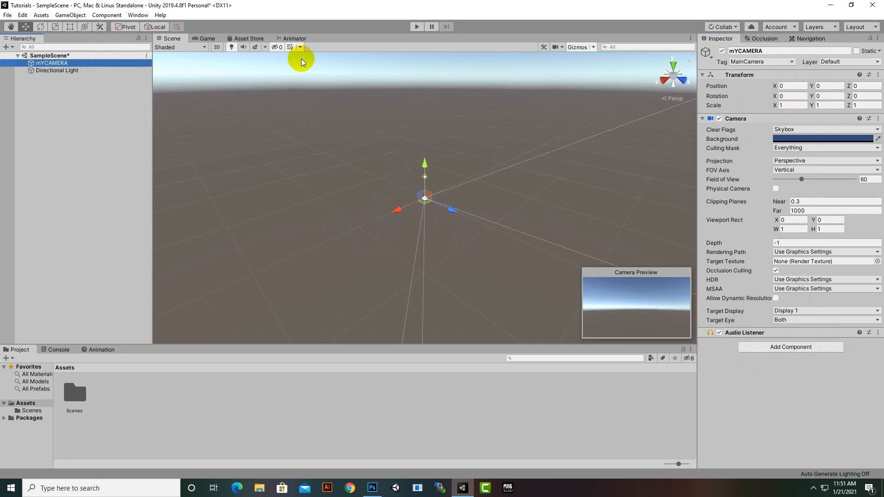
click(750, 350)
text(m)
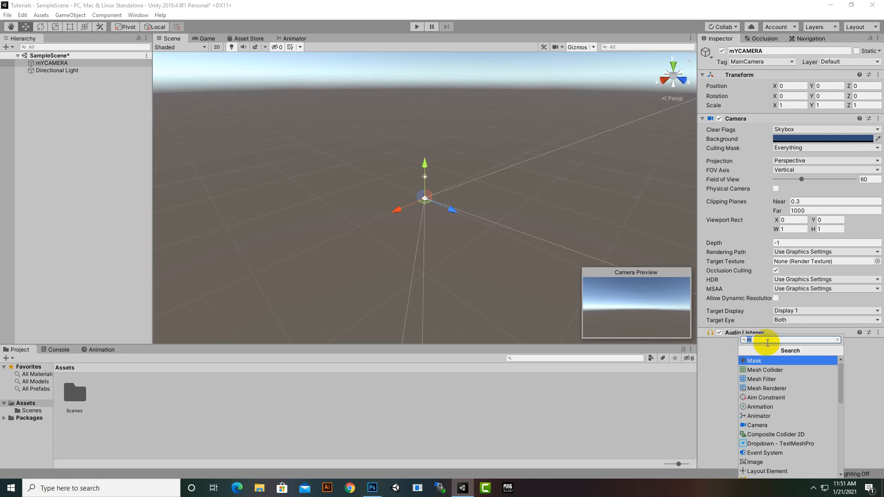
text(R)
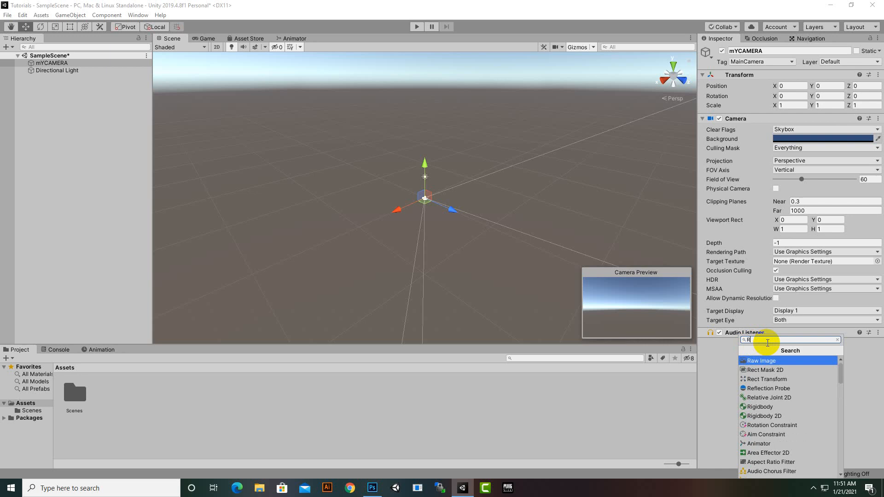
click(773, 407)
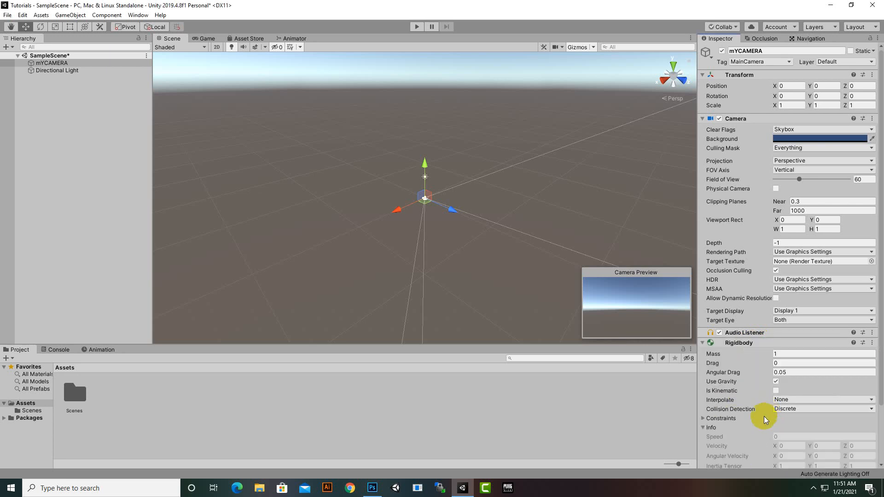
scroll(767, 378, down, 3)
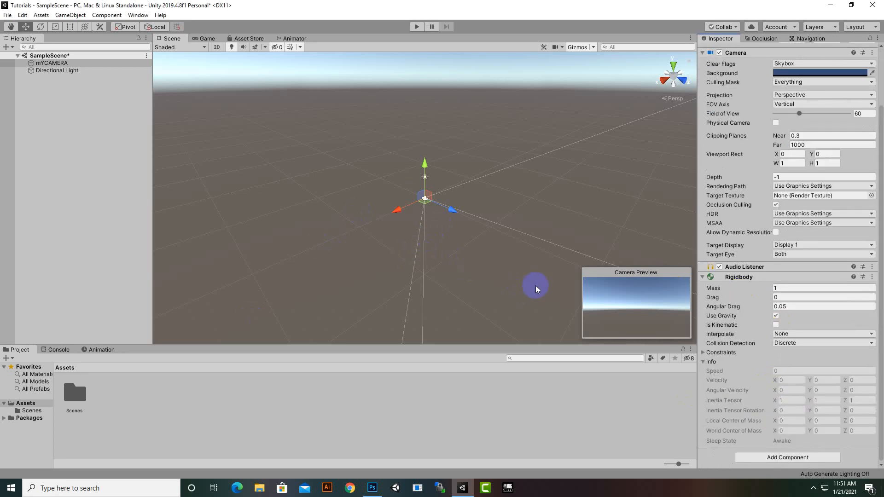
click(764, 317)
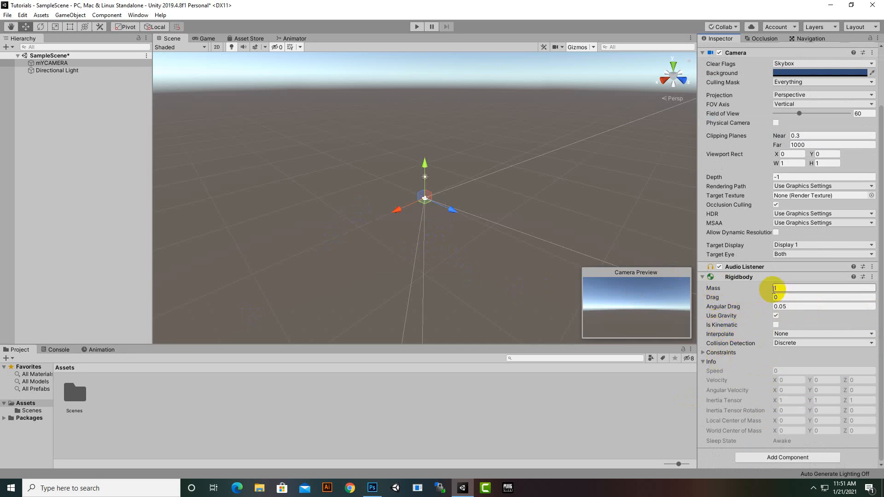
click(757, 288)
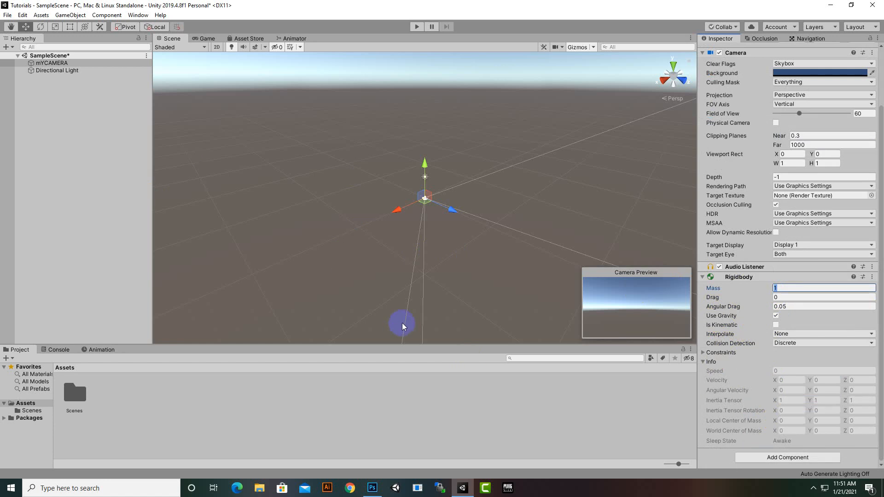
- Remove the Rigidbody component from mYCAMERA and keep the camera selected
click(871, 277)
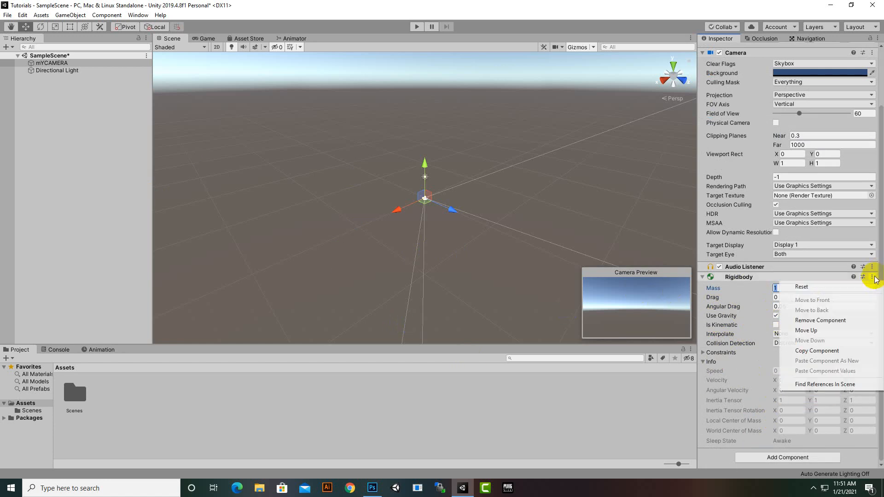
click(856, 320)
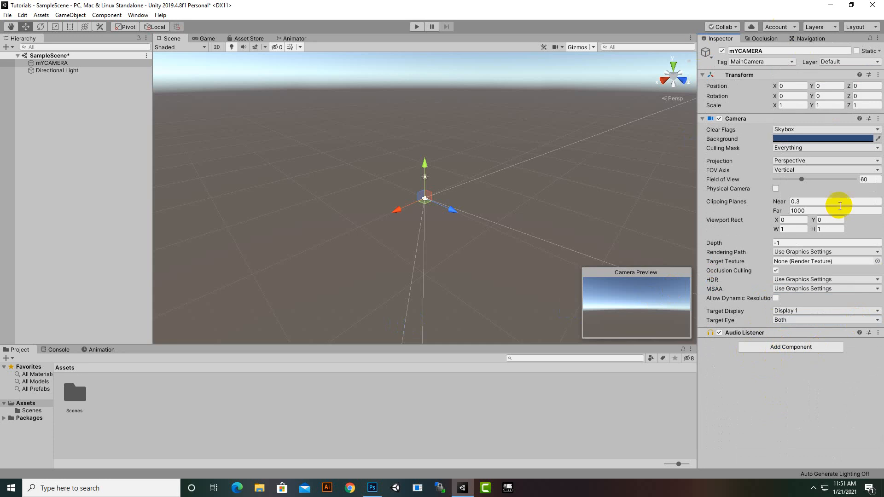
click(62, 63)
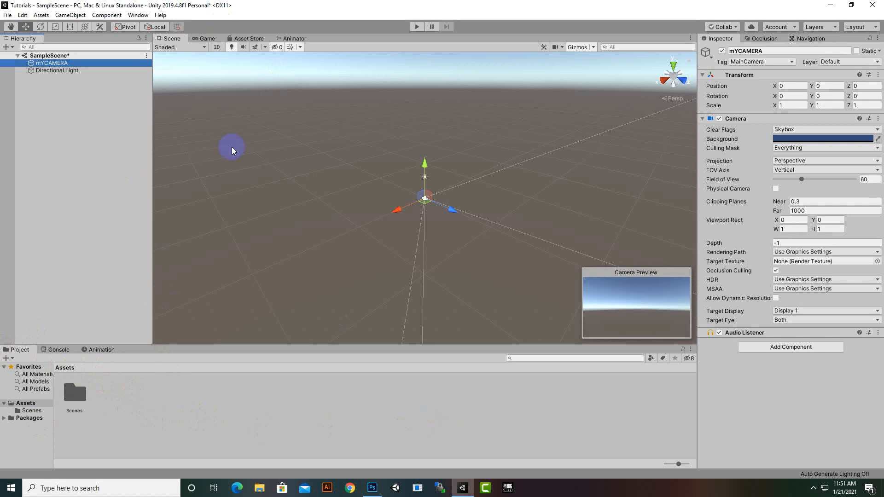
- Show the Asset Store and look over its home page
click(253, 38)
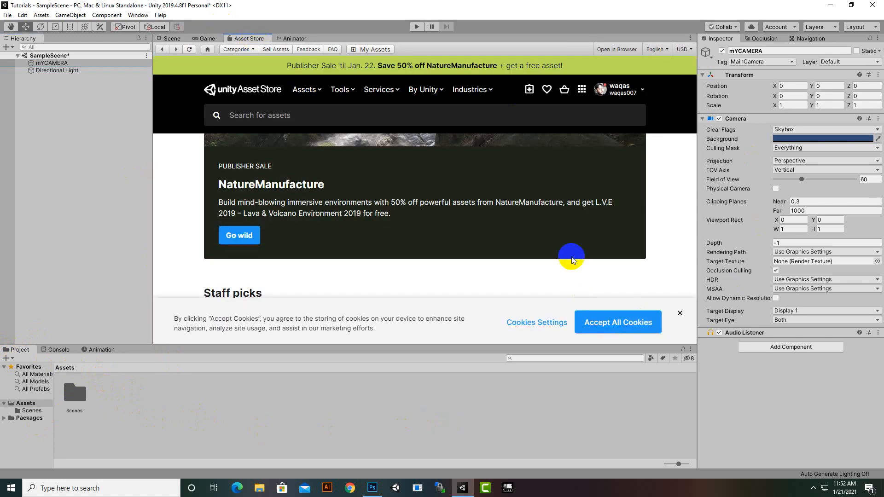
scroll(568, 245, down, 7)
scroll(568, 244, up, 7)
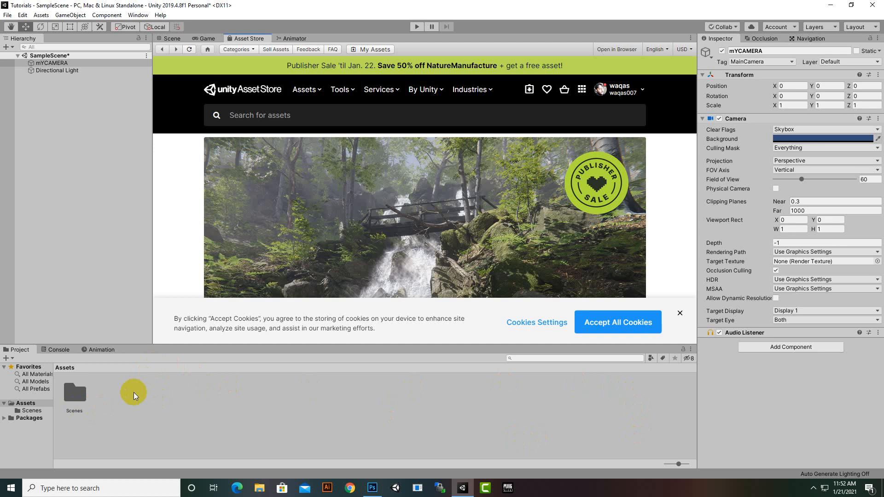
- Search the Asset Store for "standard assets"
click(261, 123)
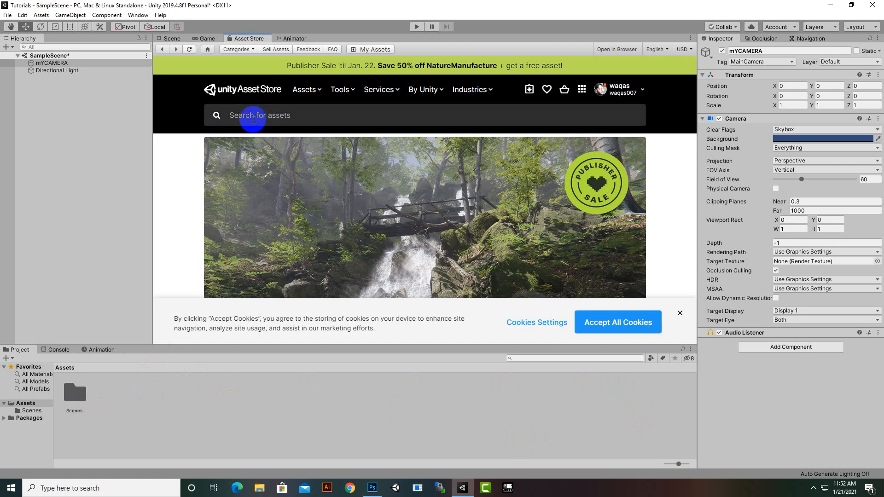
click(256, 120)
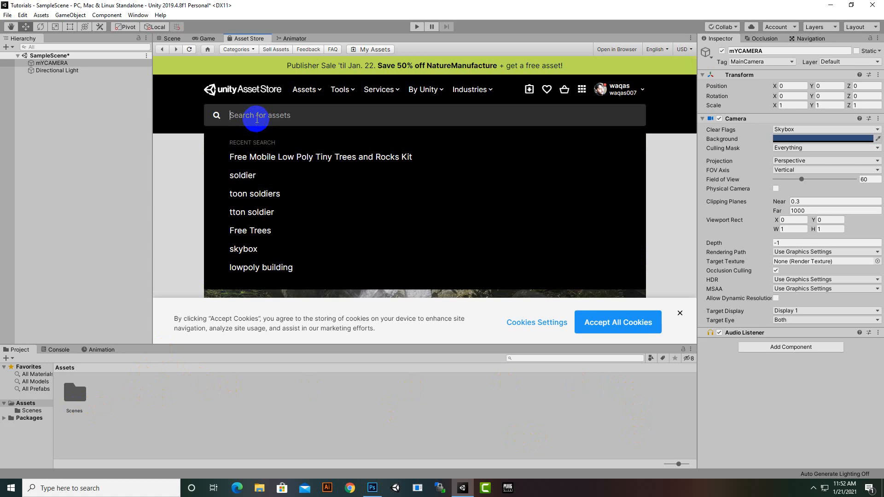
text(STAN)
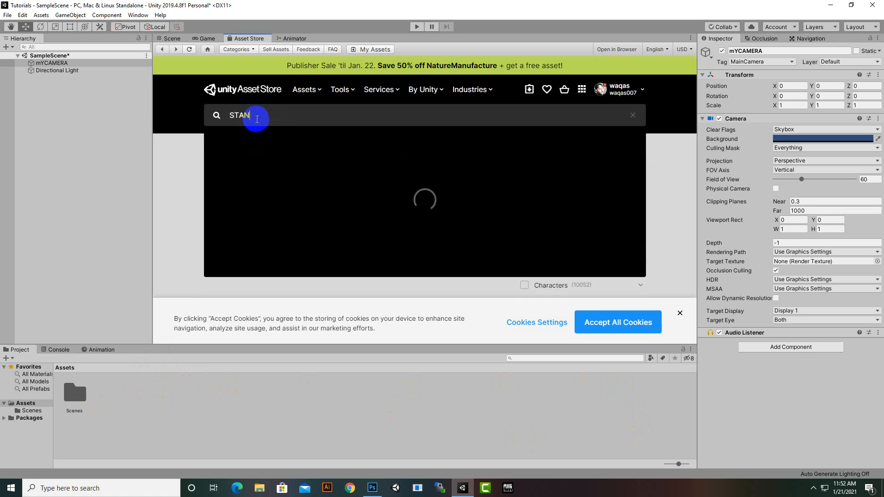
text(DAR)
key(BackSpace)
key(BackSpace)
key(BackSpace)
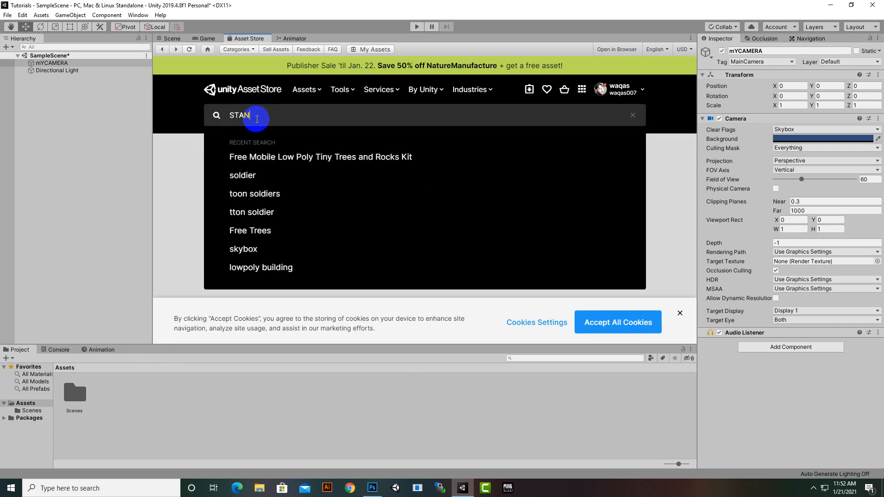
key(BackSpace)
key(BackSpace)
key(BackSpace)
key(BackSpace)
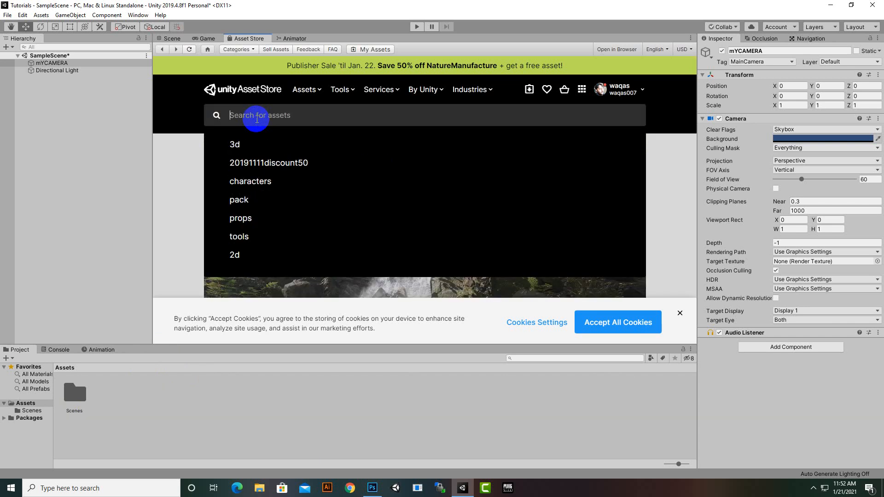
text(s)
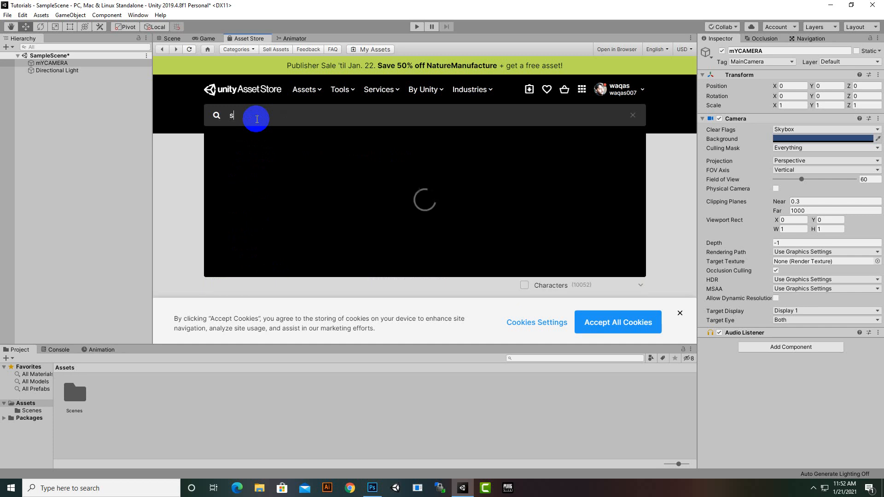
text(tandard assets)
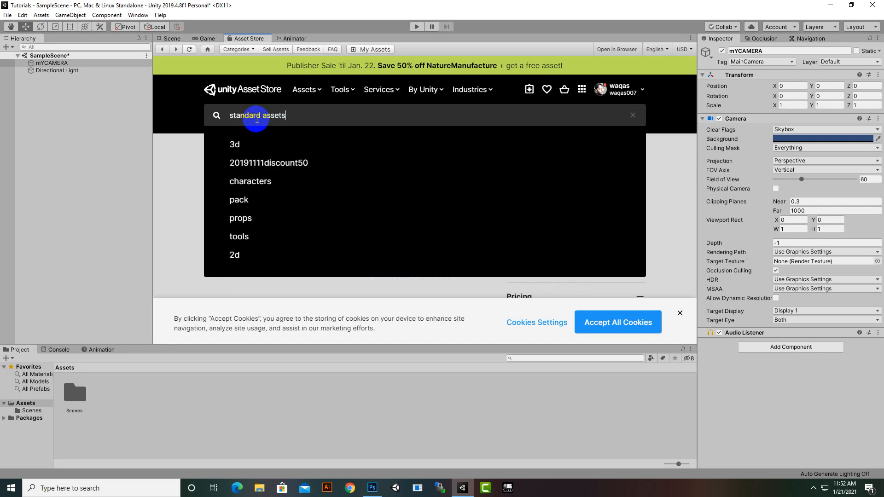
key(Return)
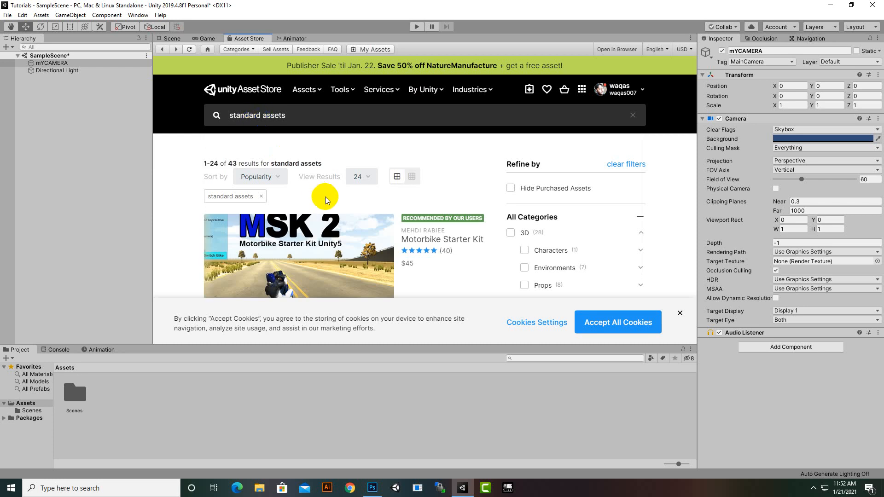
- Find the free Standard Assets (for Unity 2018.4) package among the results and open its details page
scroll(459, 187, down, 3)
scroll(460, 187, down, 1)
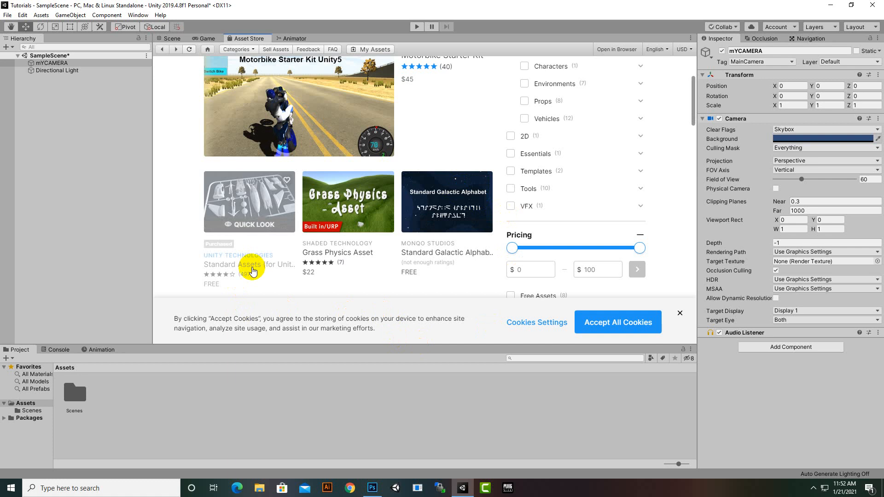
mouse_move(250, 197)
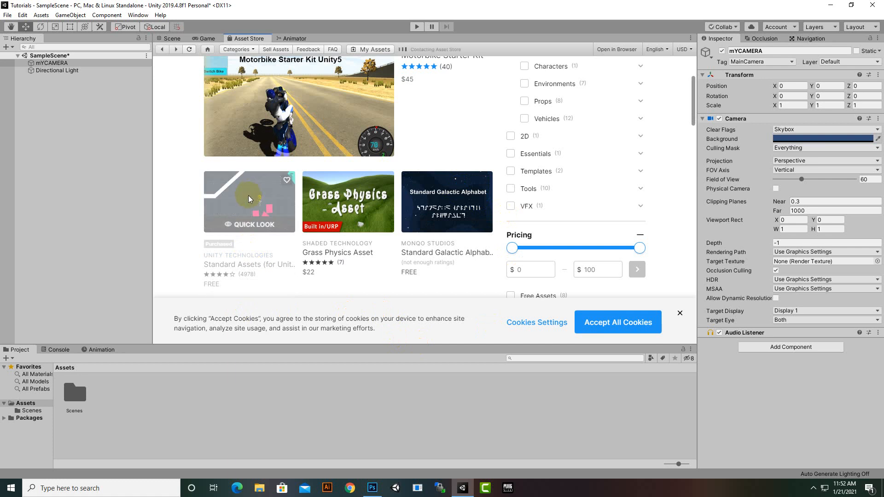
click(246, 196)
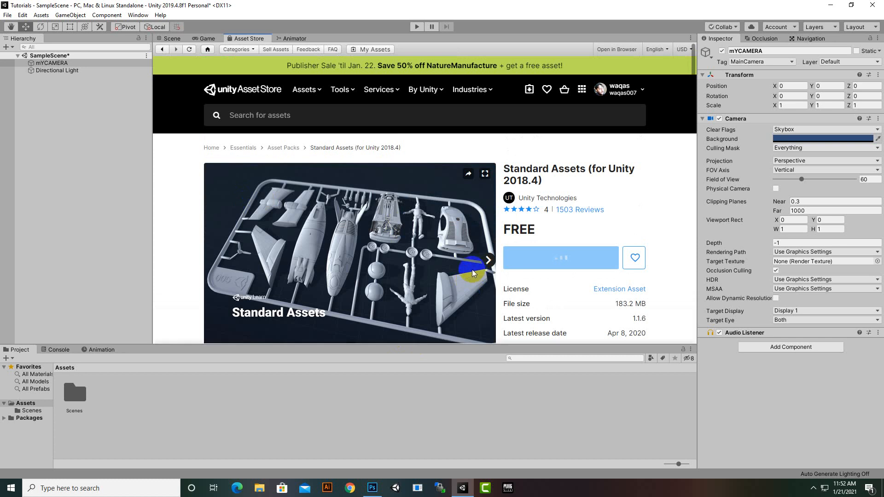
click(433, 245)
scroll(635, 205, down, 3)
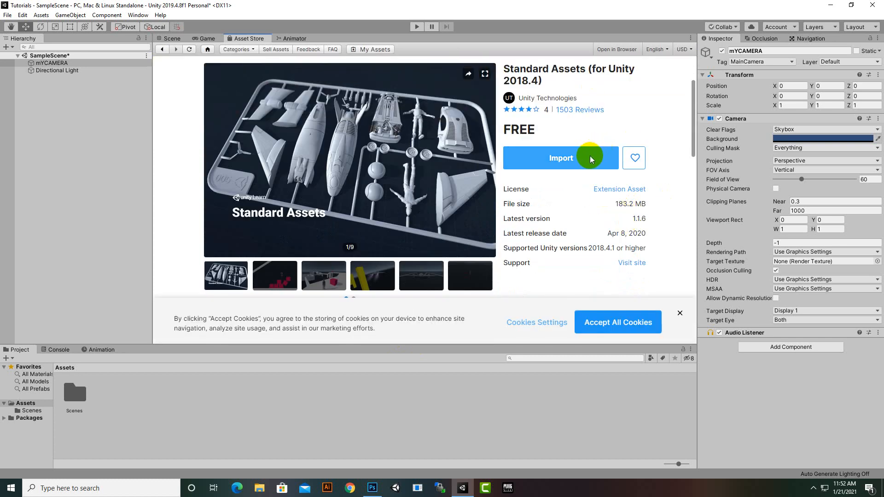
- Start importing the Standard Assets (for Unity 2018.4) package to bring up its list of contents
click(543, 158)
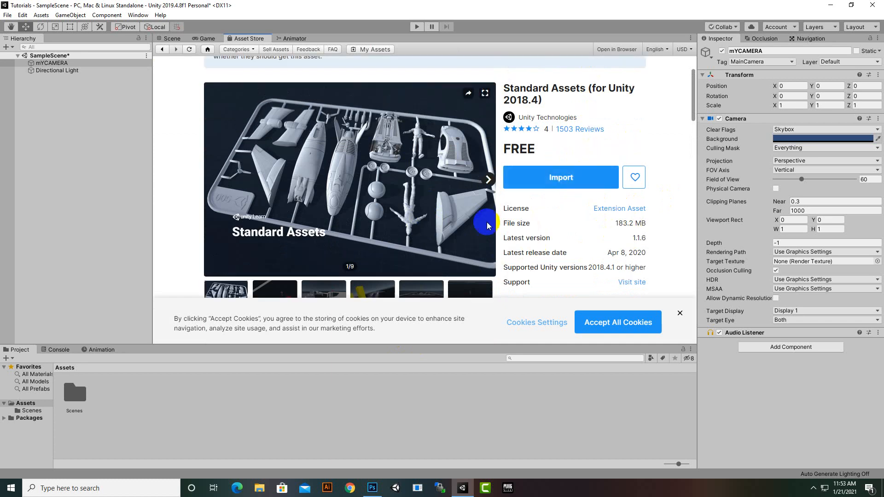
click(572, 183)
click(563, 183)
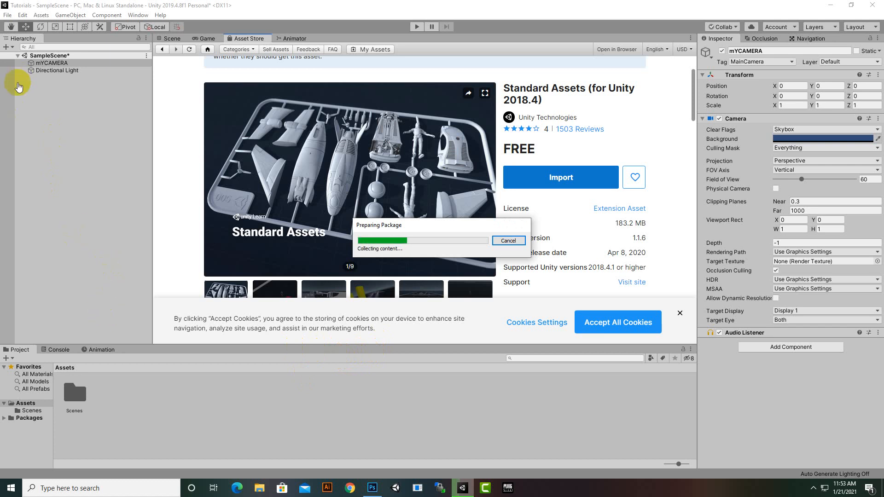
click(232, 290)
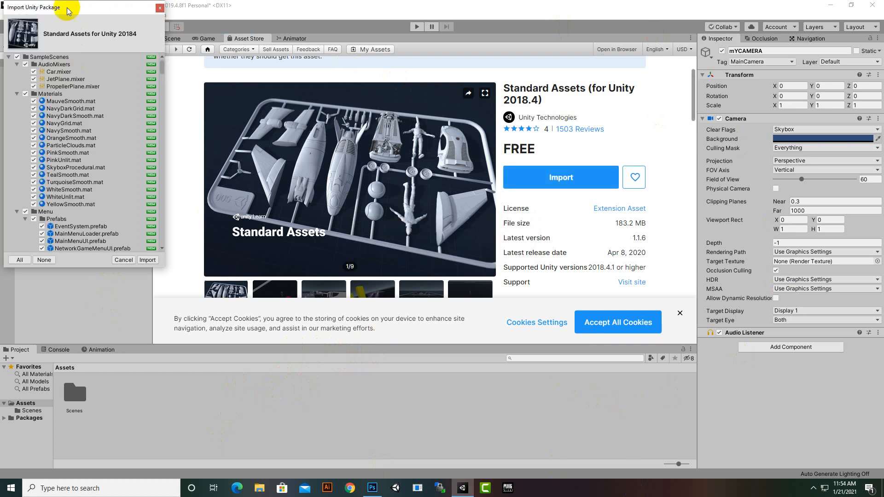
click(446, 202)
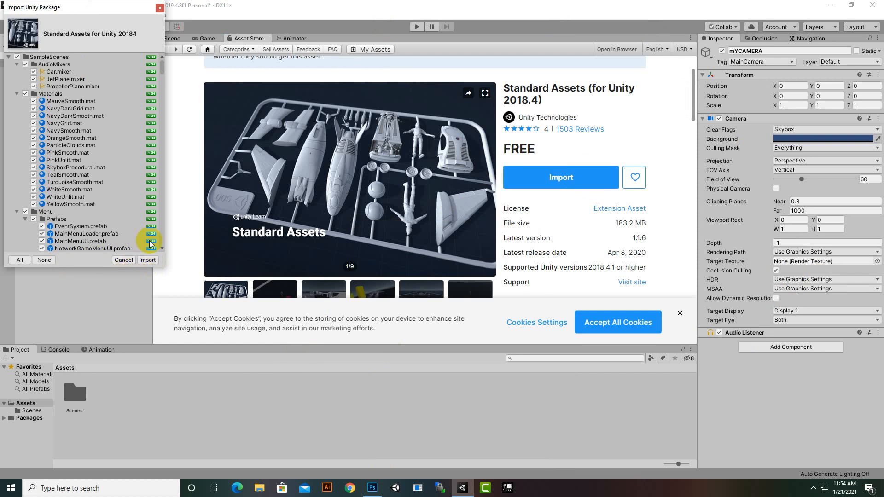
- Look through the package's contents, and try excluding the Scripts folder before including it again
drag(98, 9, 140, 41)
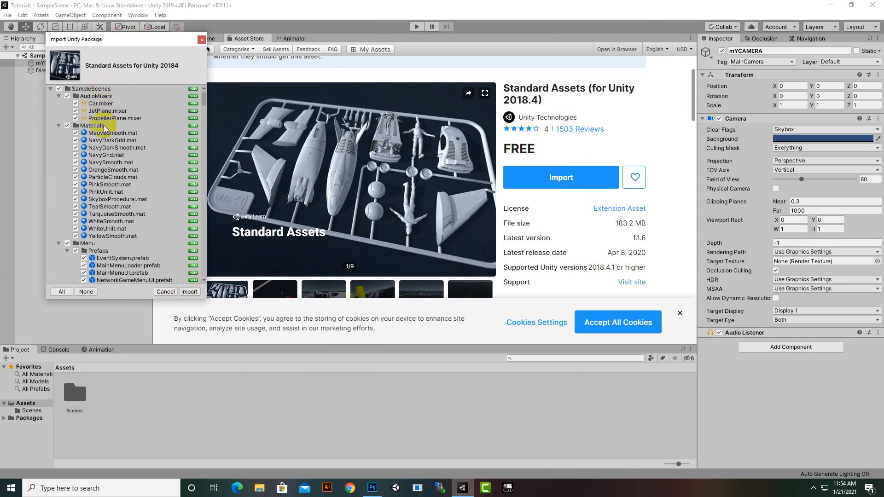
scroll(104, 132, down, 10)
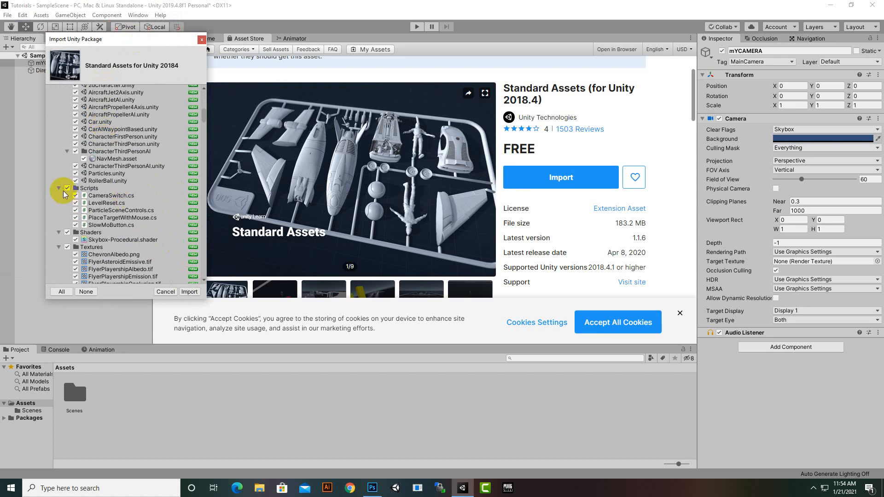
click(67, 187)
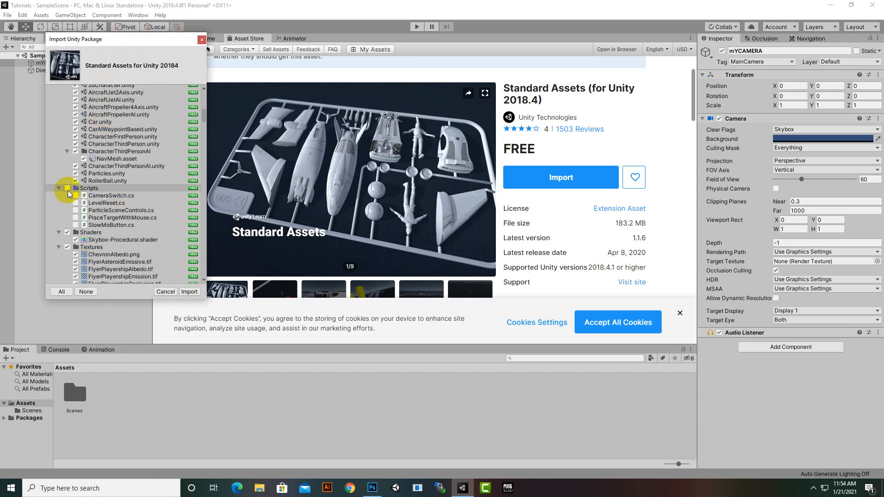
click(67, 188)
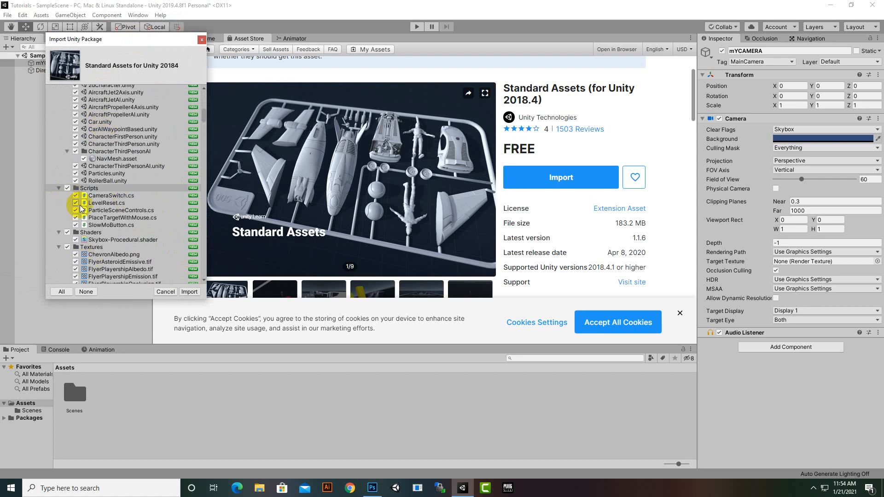
- Import the full contents of the Standard Assets (for Unity 2018.4) package into the project
click(188, 292)
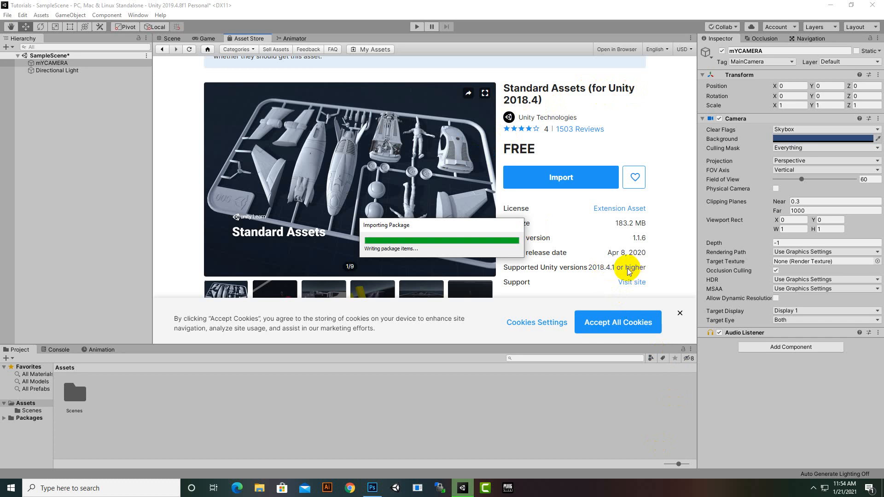
click(586, 182)
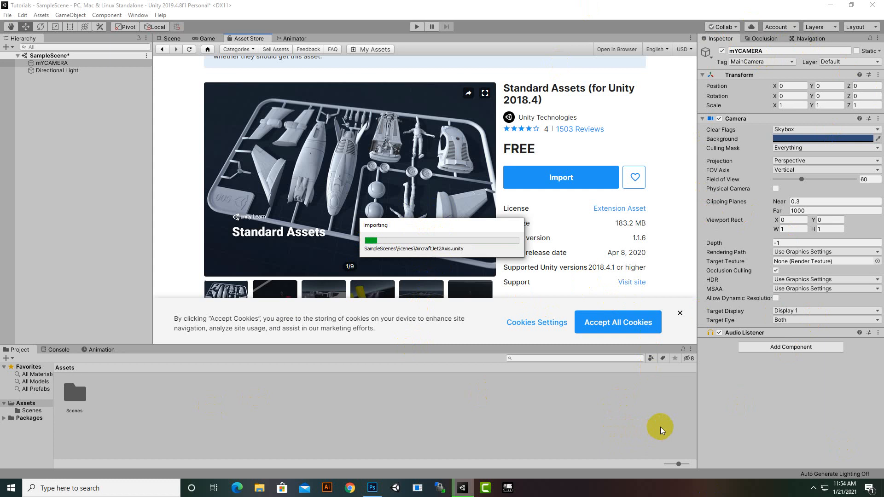
click(813, 489)
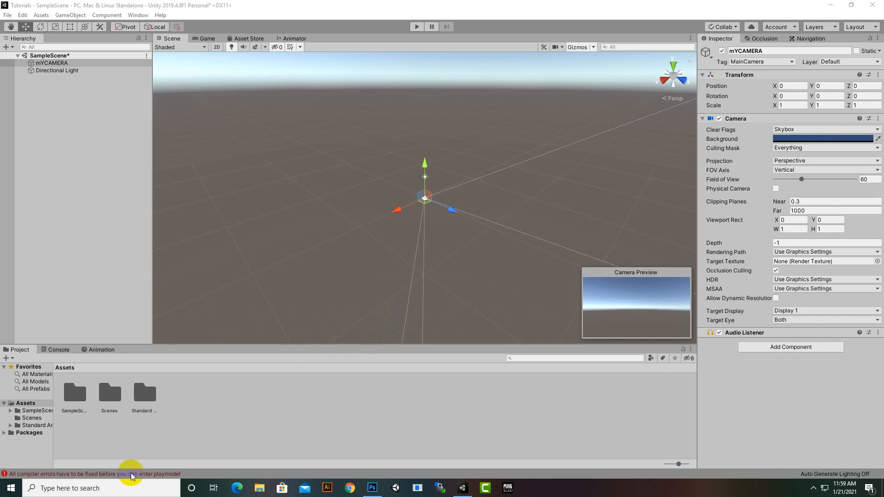
- Try to run the scene, and inspect the earliest compiler error in the Console
click(416, 27)
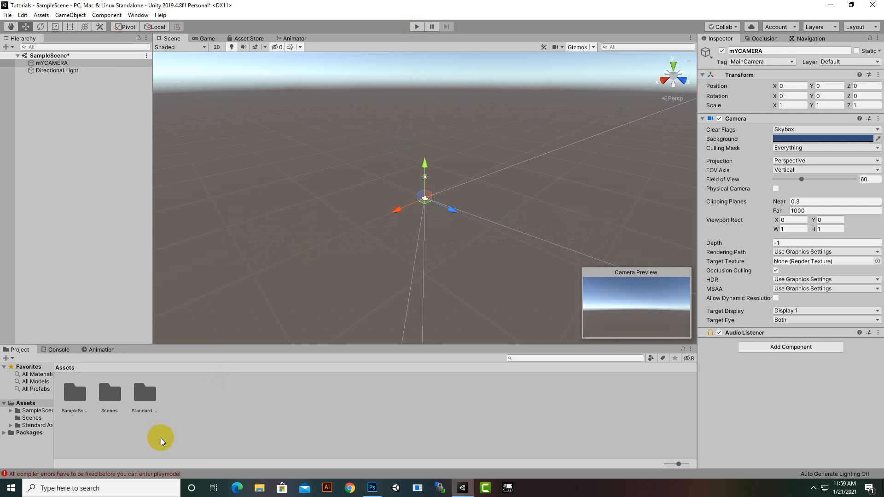
click(152, 474)
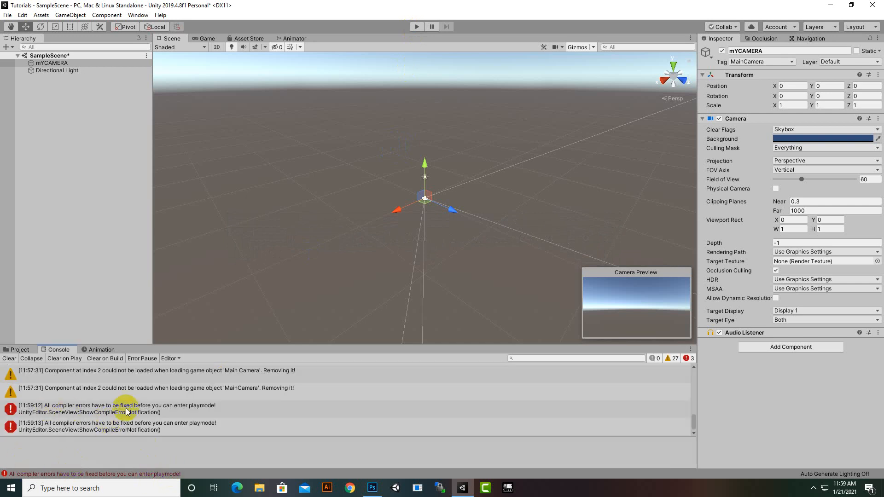
scroll(124, 408, up, 5)
scroll(128, 411, up, 5)
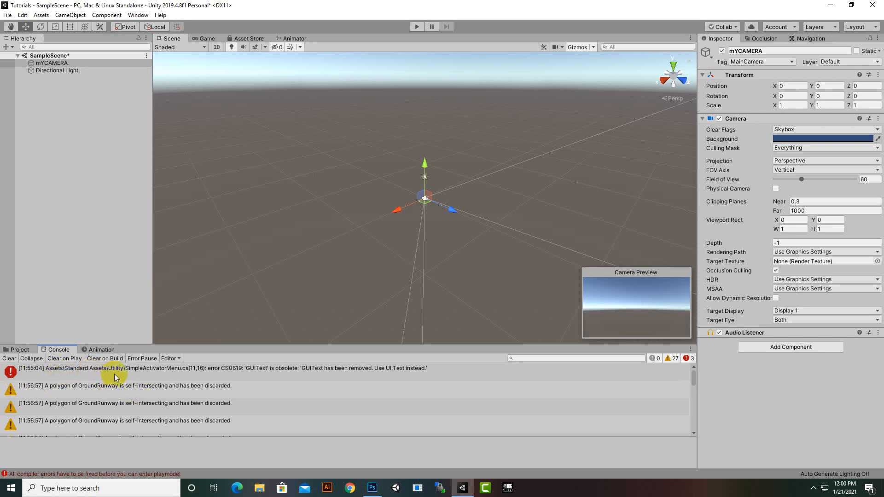
click(168, 375)
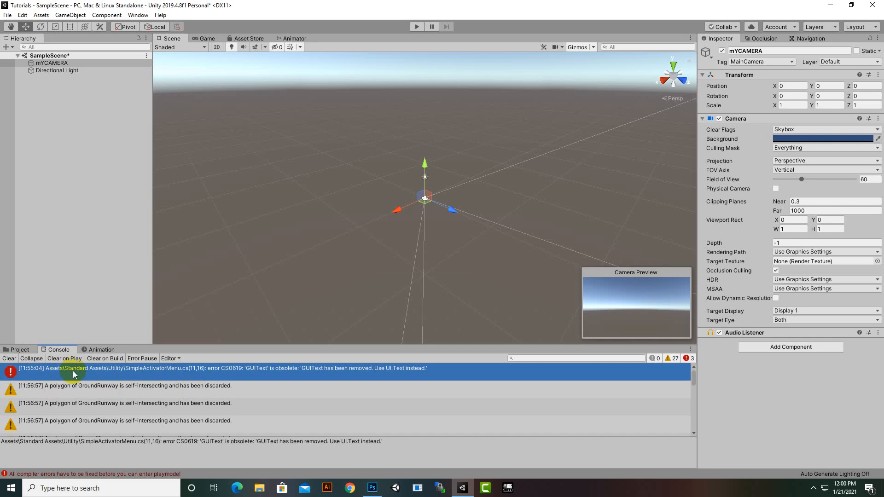
- Delete the SimpleActivatorMenu script from the Standard Assets Utility folder
click(20, 351)
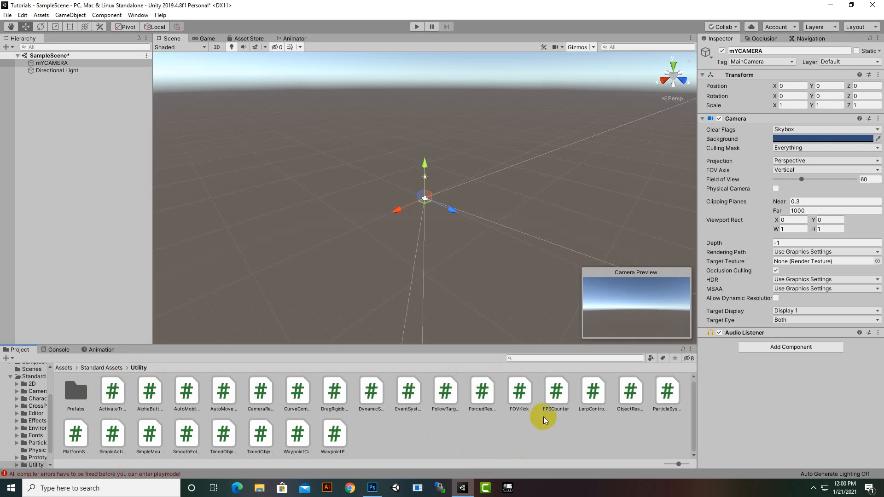
click(118, 438)
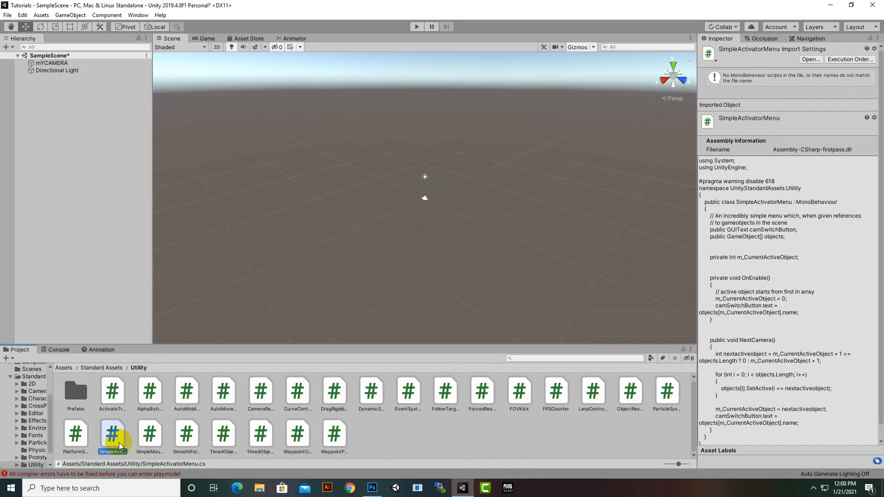
right_click(118, 443)
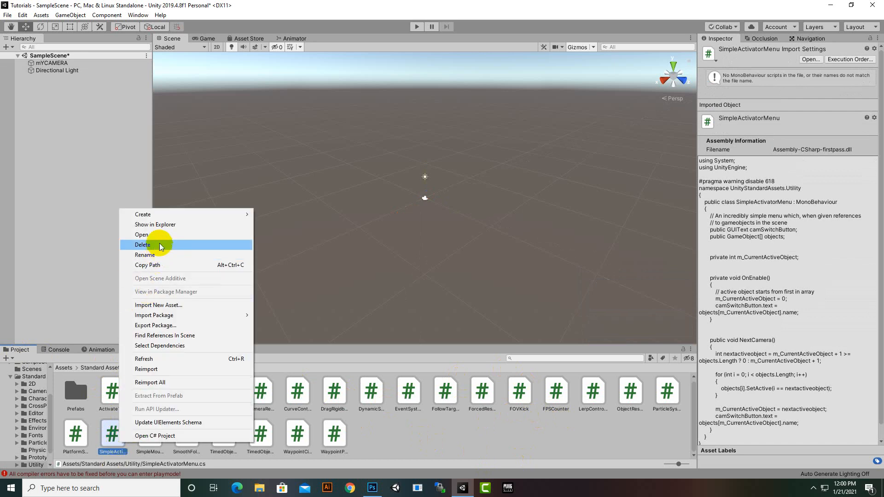
click(193, 245)
click(465, 262)
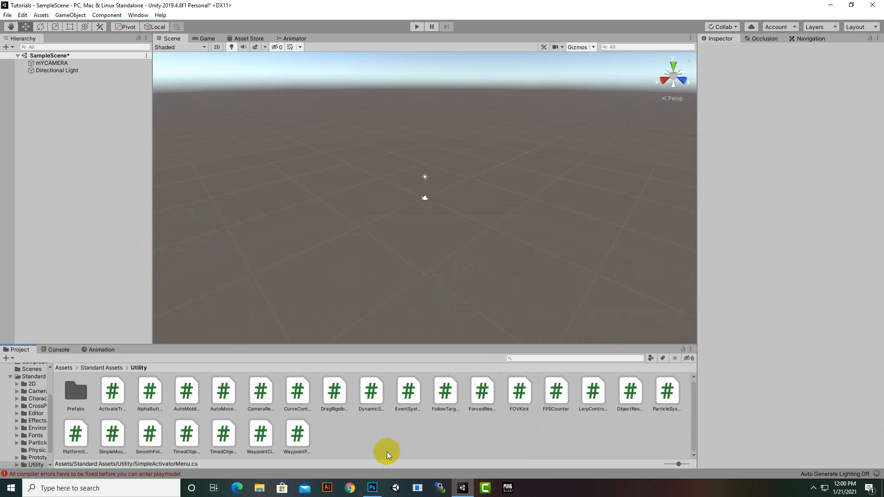
- Clear all messages from the Console, and test the scene briefly in Play mode before stopping it
click(152, 474)
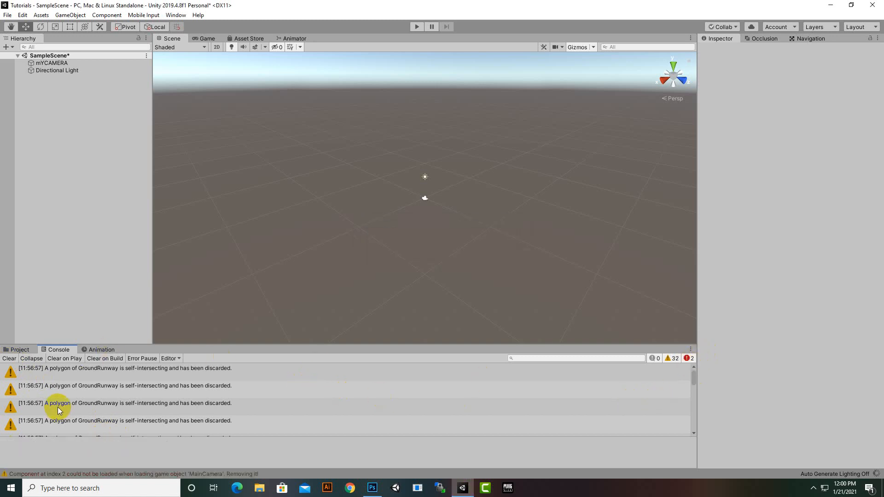
click(8, 359)
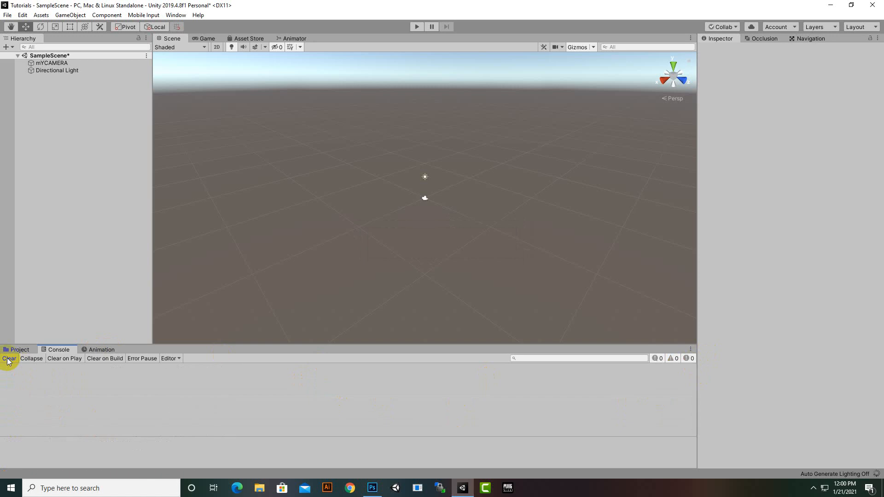
click(416, 27)
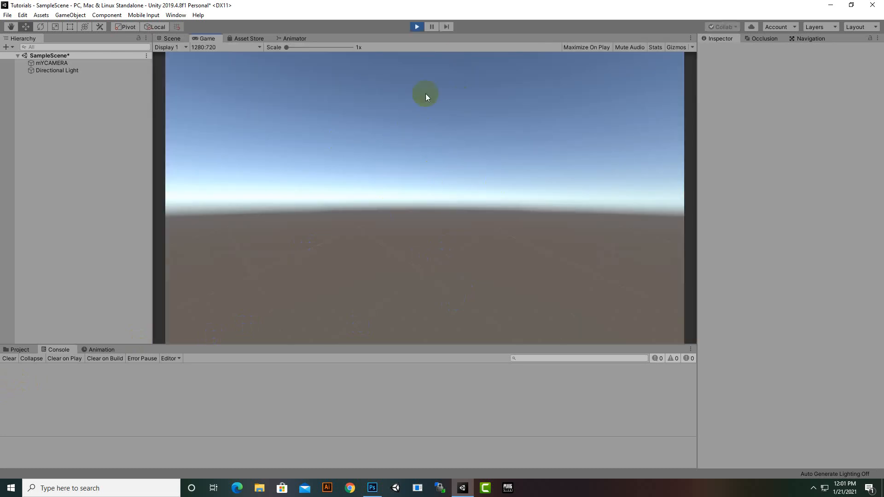
click(415, 28)
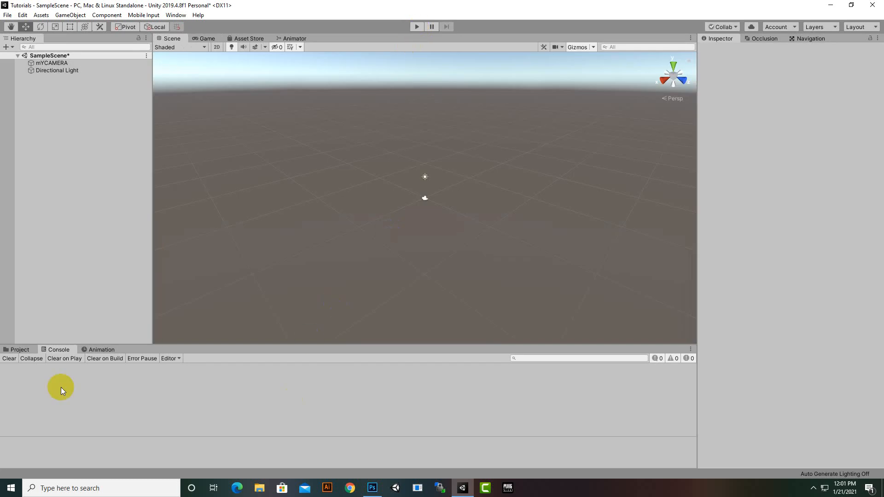
- Look through the imported Standard Assets folder, including its 2D and Fonts subfolders, and return to the root Assets folder
click(21, 350)
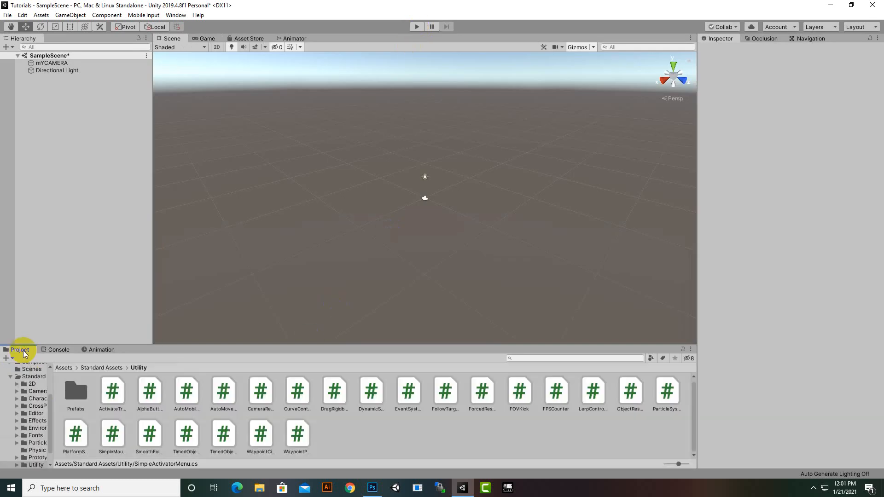
click(63, 368)
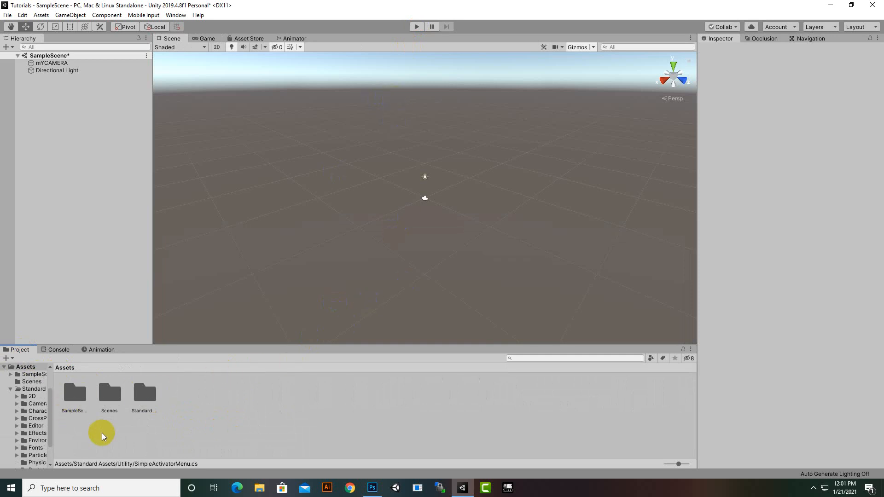
click(140, 401)
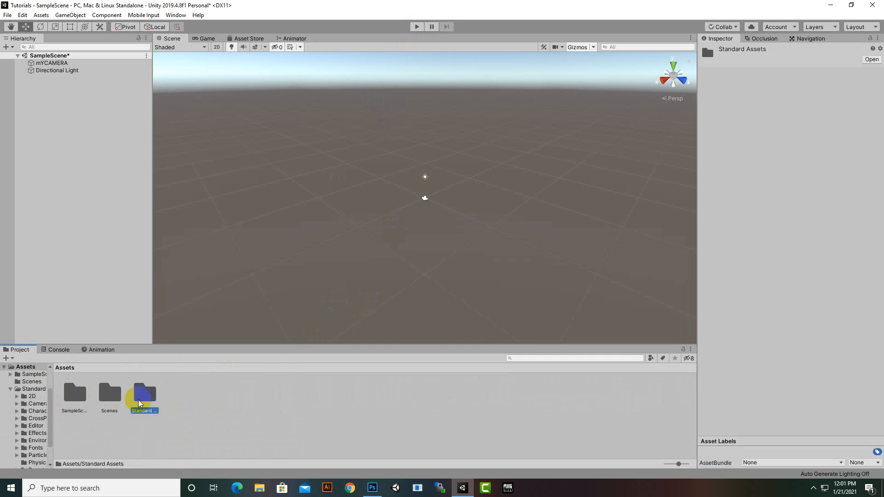
double_click(139, 402)
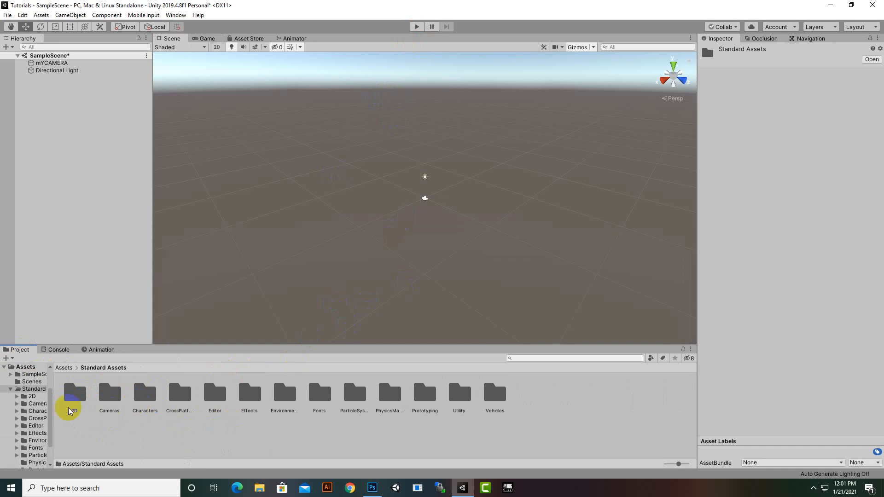
click(73, 395)
double_click(73, 395)
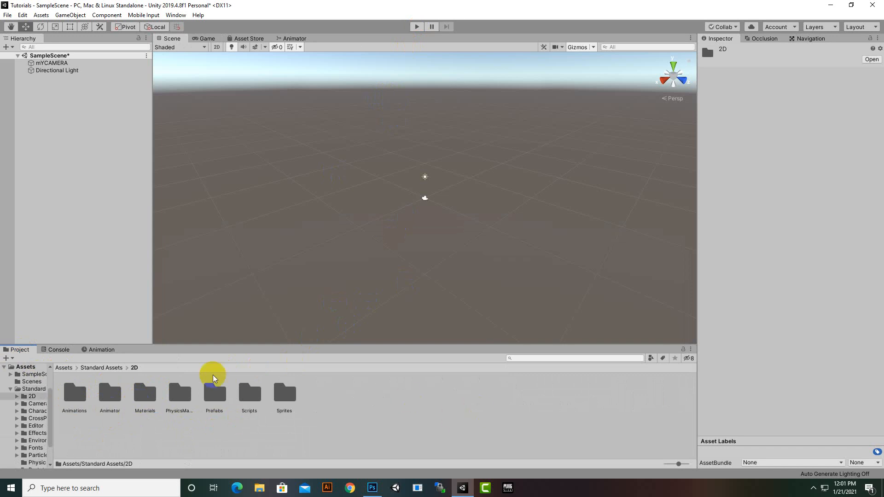
click(115, 368)
double_click(330, 401)
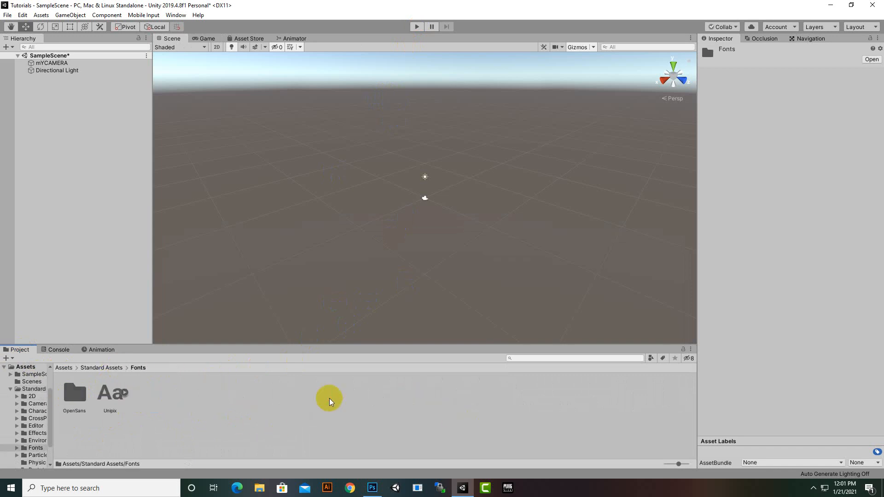
click(95, 368)
click(77, 367)
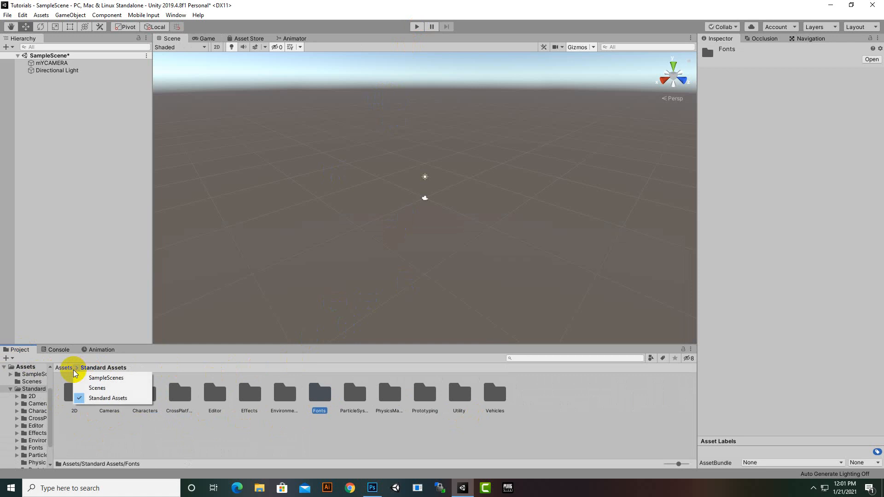
click(64, 368)
click(64, 368)
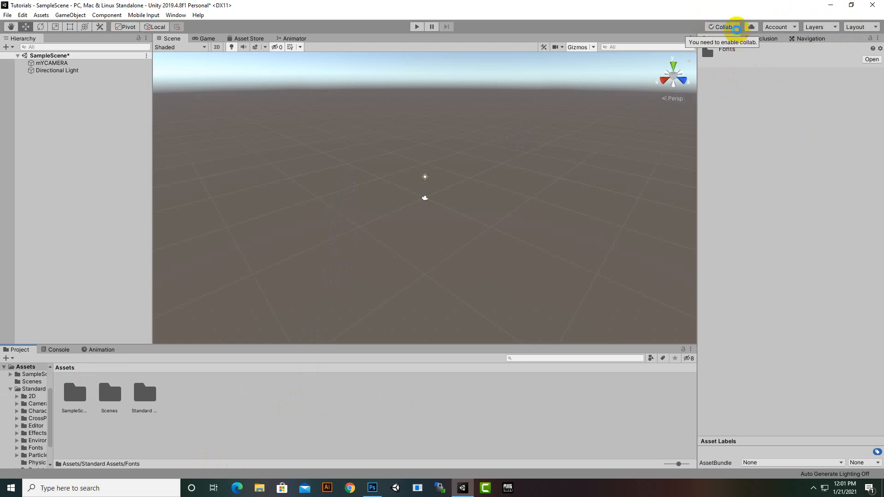
- View the Collab start panel and the Account options, closing each without changing anything
click(736, 27)
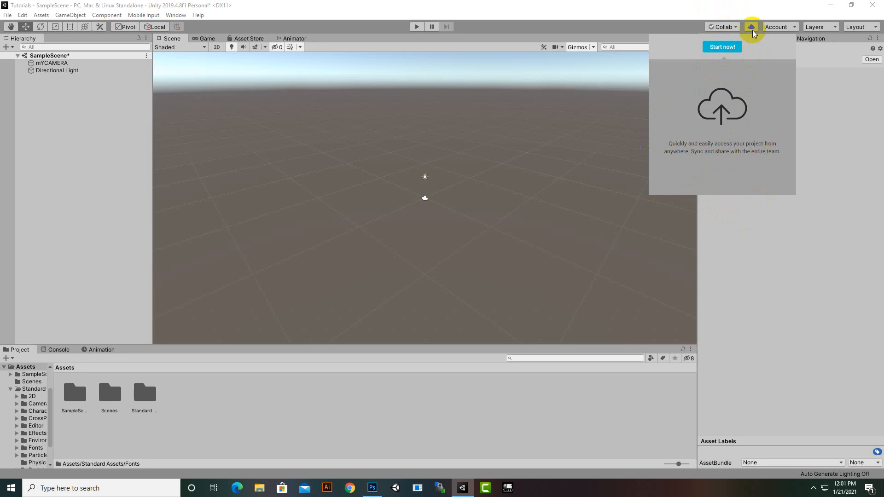
click(800, 52)
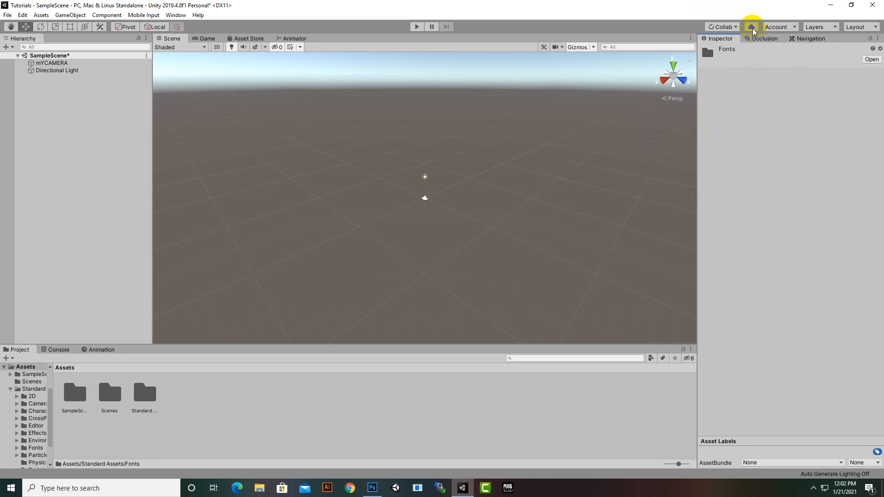
click(794, 28)
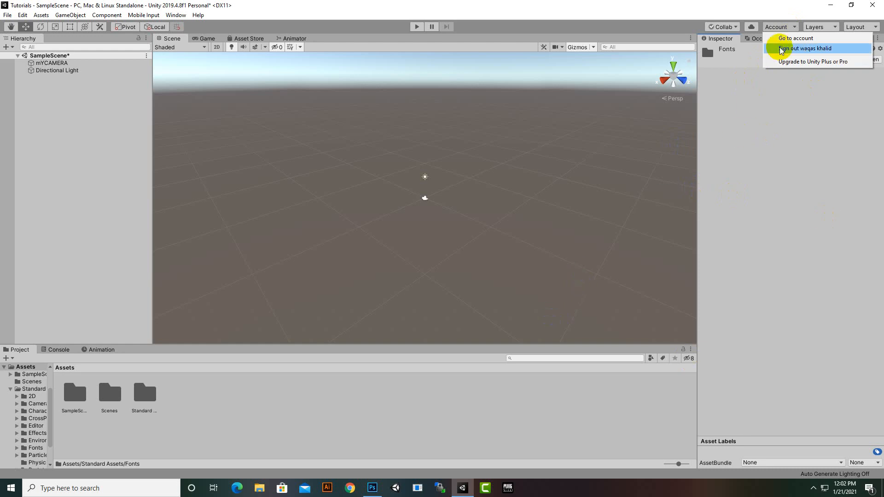
click(738, 134)
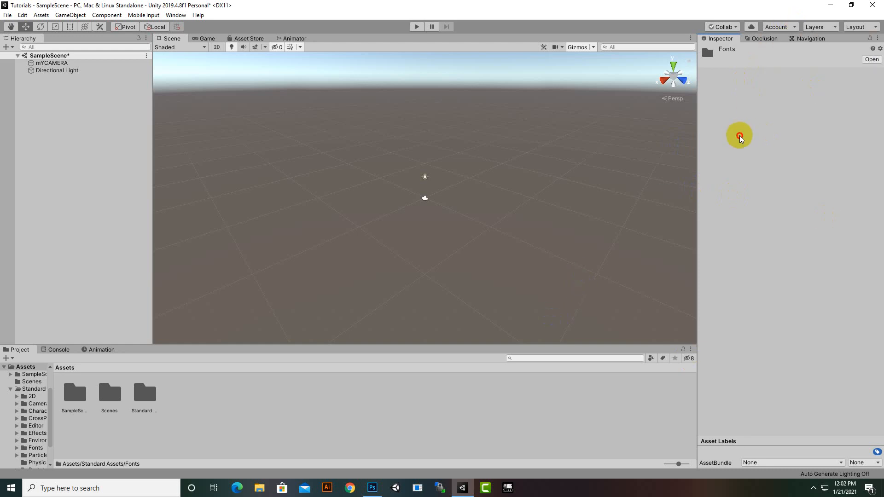
- Examine the editor's layer visibility list and the layer choices available for mYCAMERA, including the options for editing and adding layers
click(814, 27)
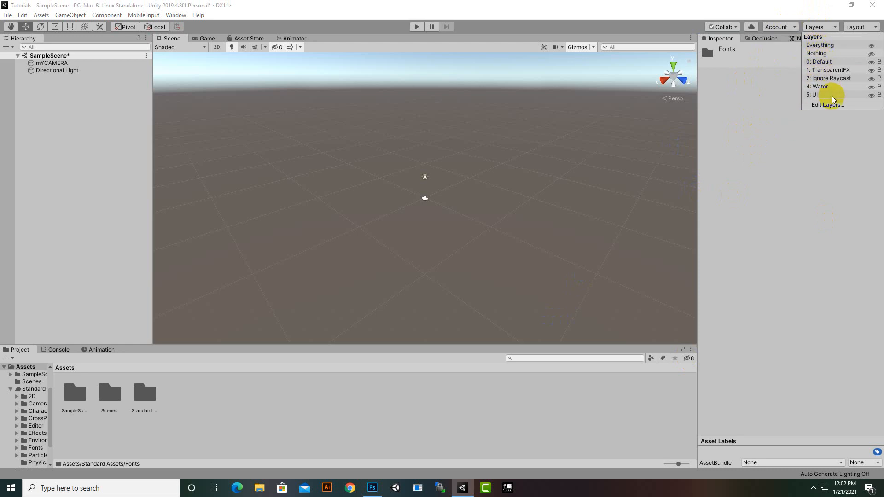
click(45, 63)
click(45, 63)
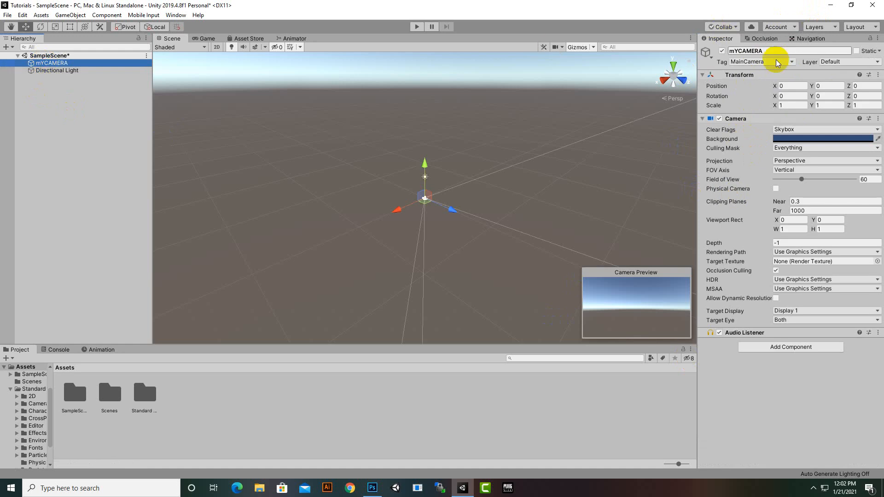
click(829, 63)
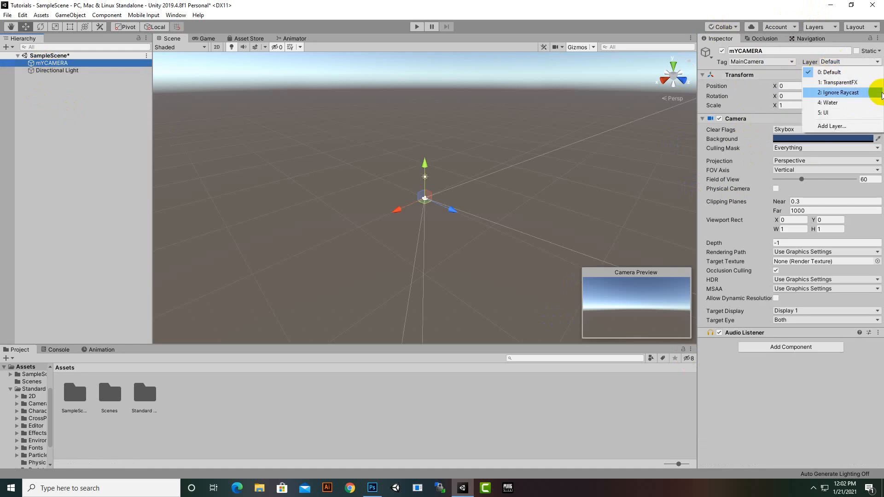
click(699, 21)
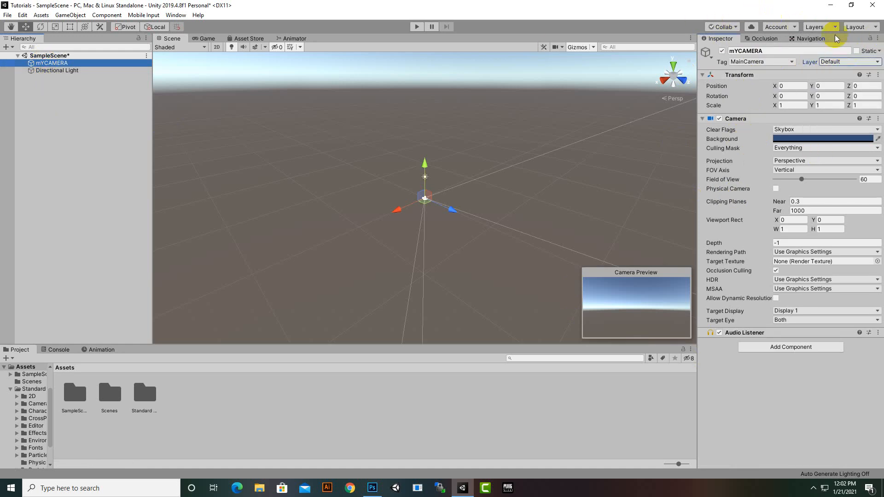
click(816, 27)
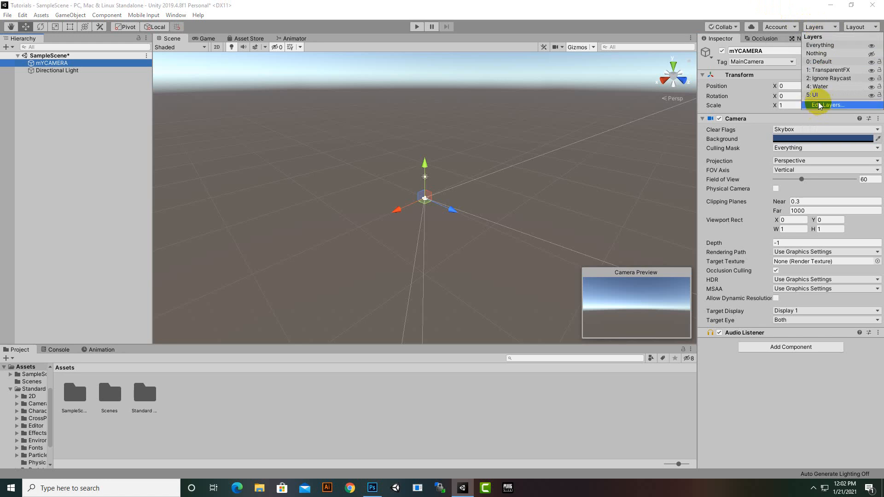
click(764, 5)
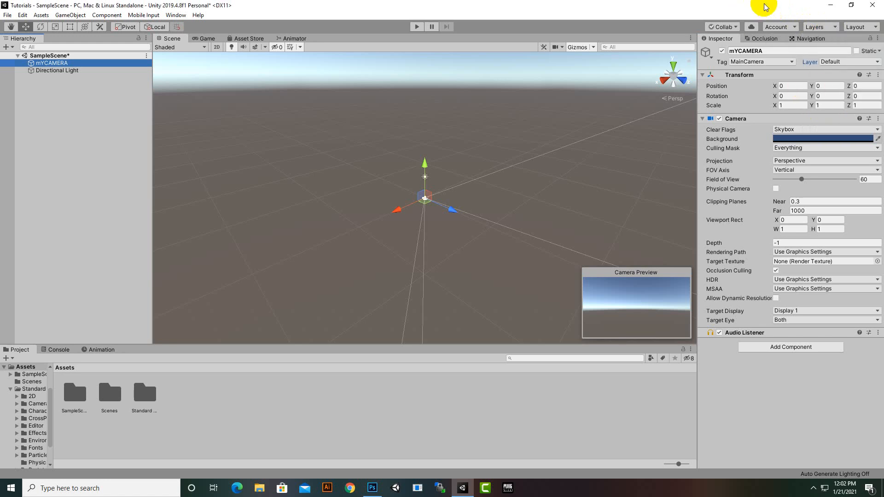
click(862, 62)
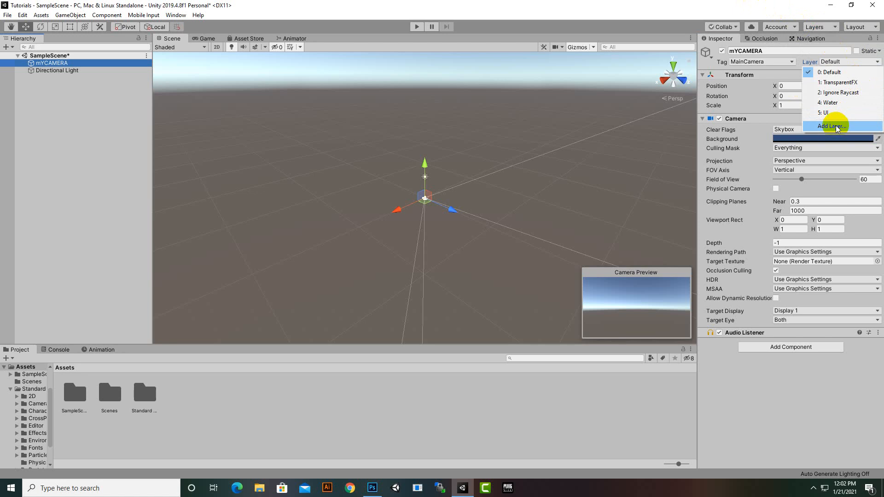
click(736, 5)
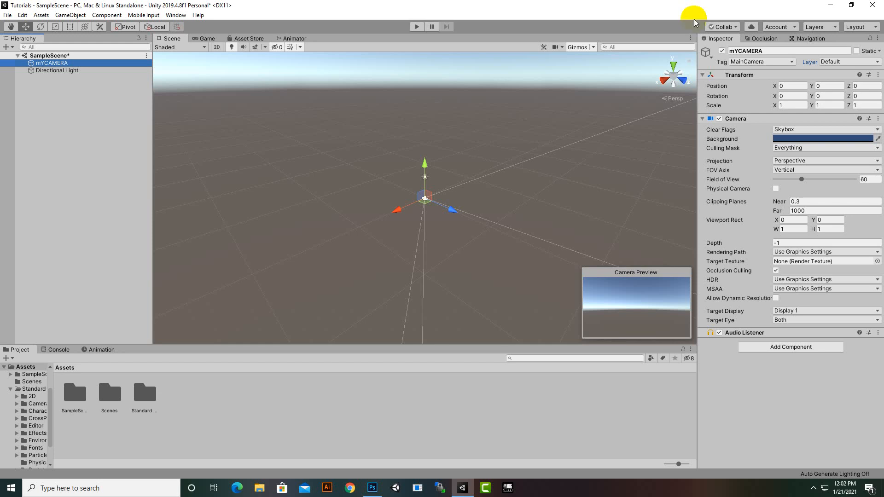
- Dock the Game view as a separate pane beside the Scene view, and move the Hierarchy into the Inspector's tab group
click(214, 39)
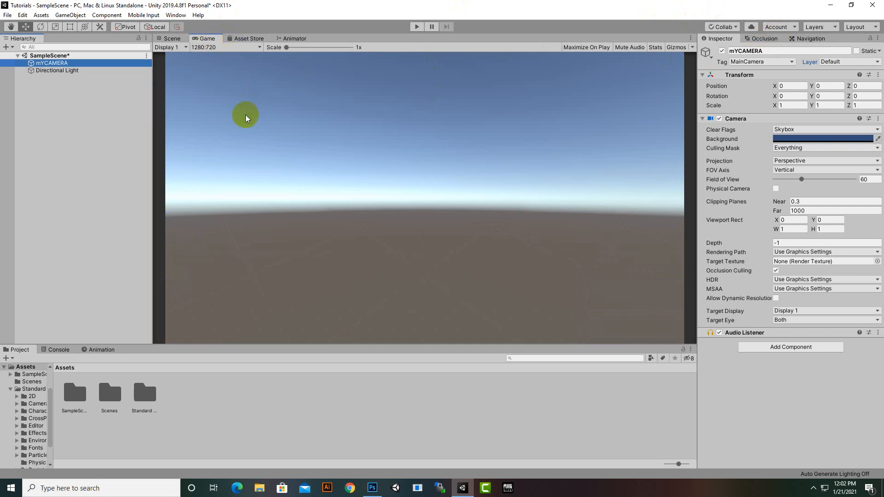
drag(166, 44, 231, 189)
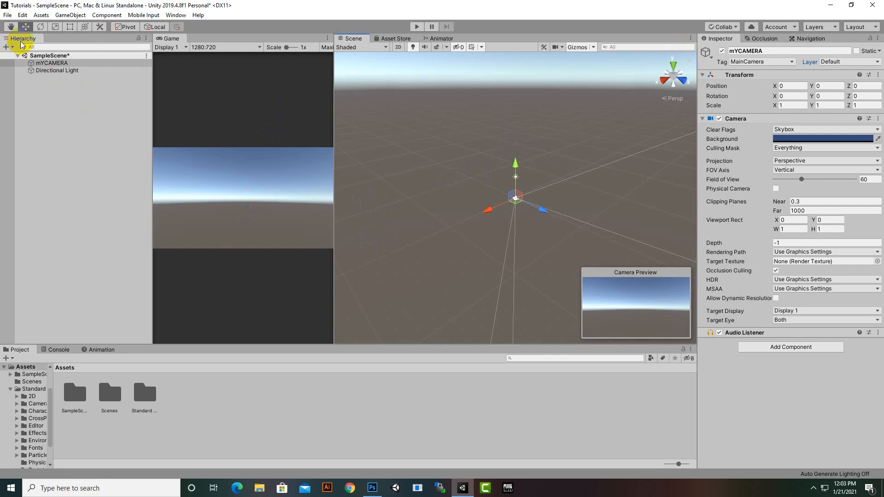
drag(23, 41, 722, 37)
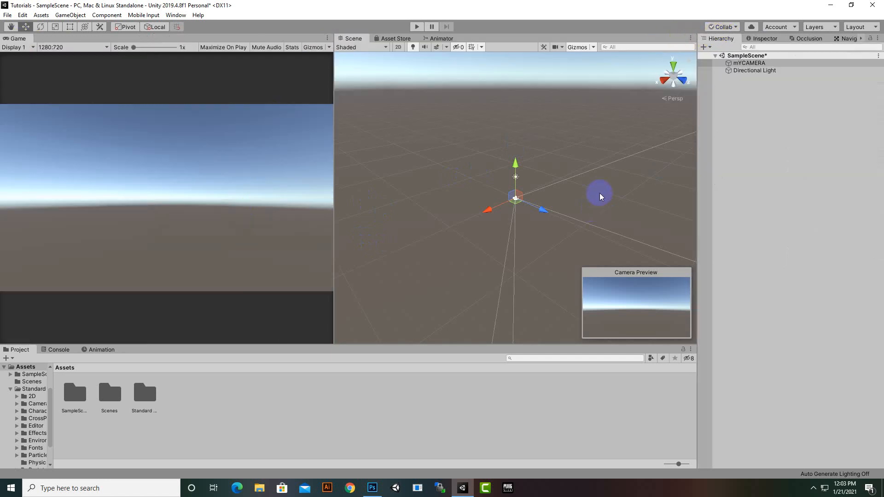
click(741, 63)
click(760, 39)
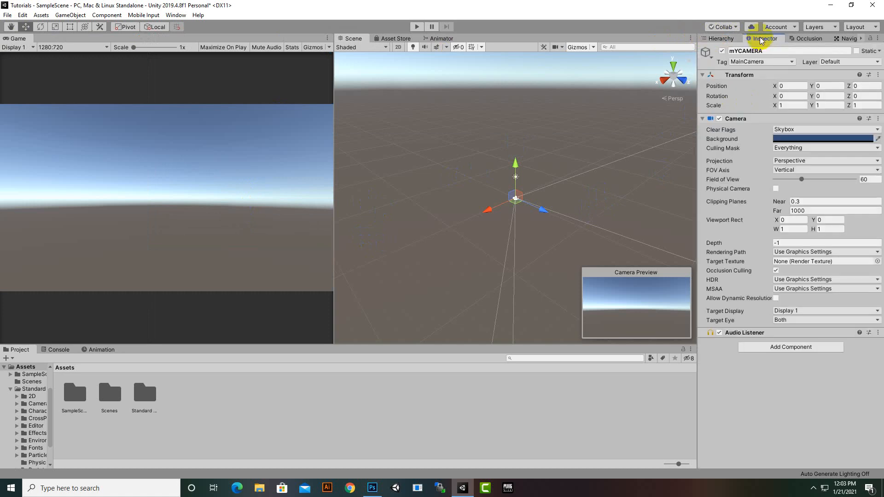
click(722, 40)
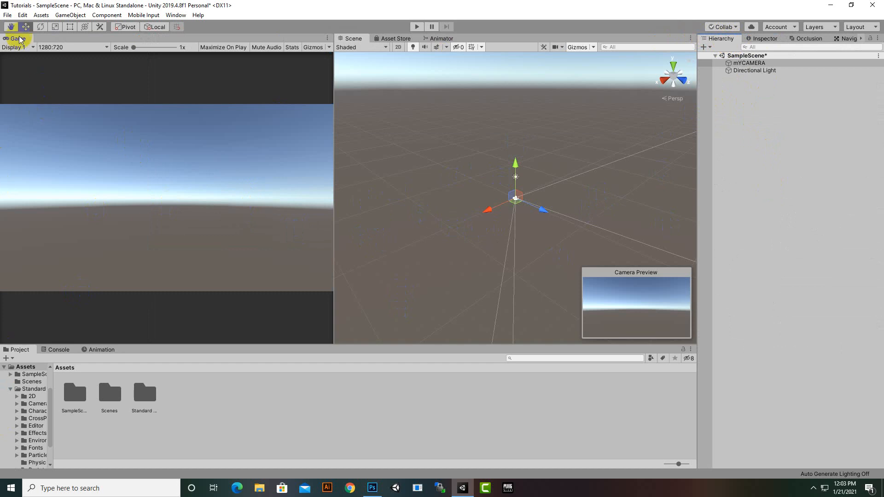
- Dock the Game view above the Hierarchy and Inspector group, and display that group's Inspector and Occlusion windows
drag(18, 38, 729, 64)
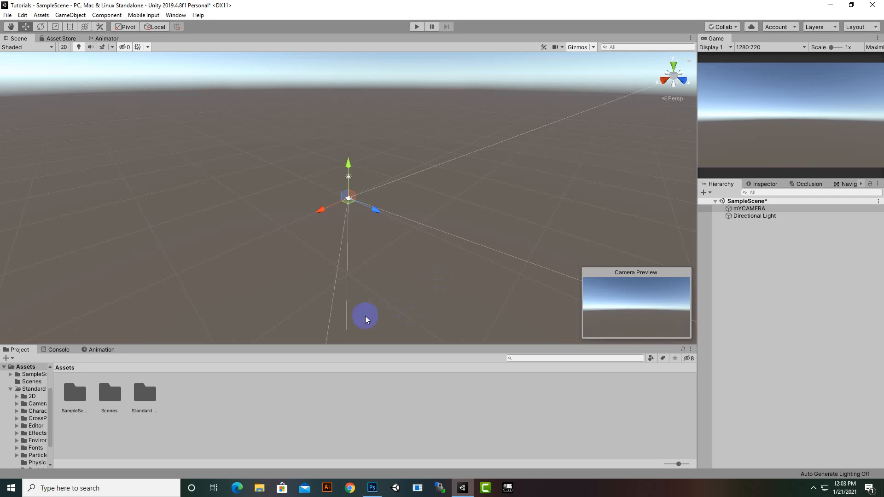
click(764, 184)
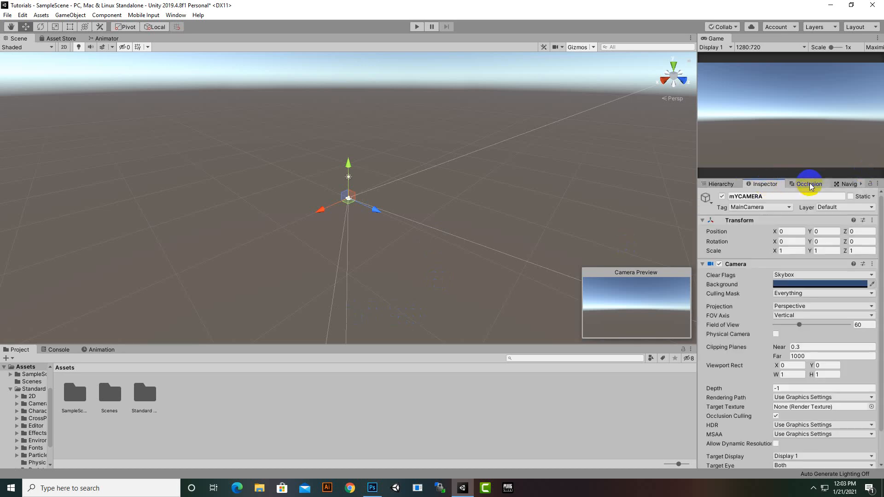
click(809, 184)
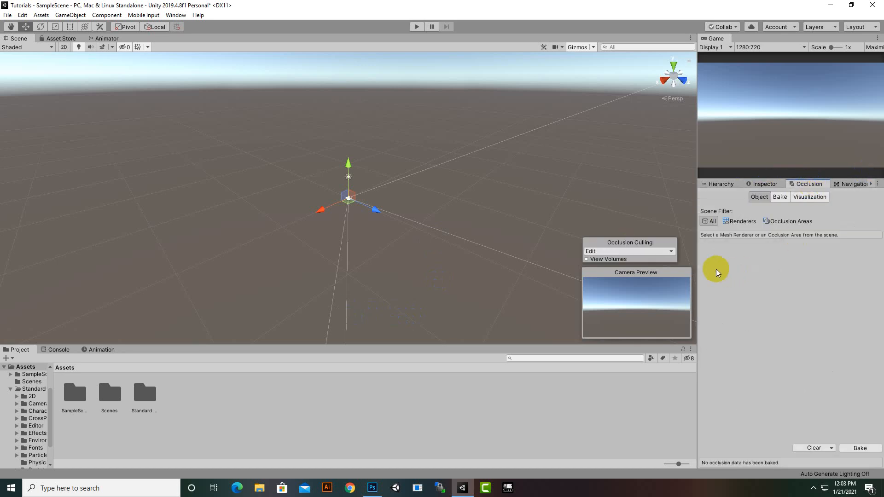
- Move the Animation window into the Scene view's tab group after Animator, and bring the Scene view back to the front
click(102, 350)
drag(102, 352, 148, 40)
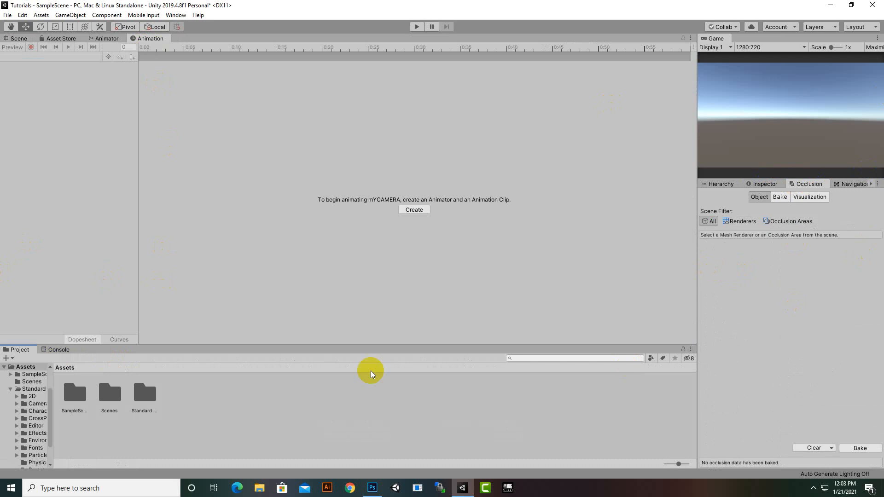
click(18, 38)
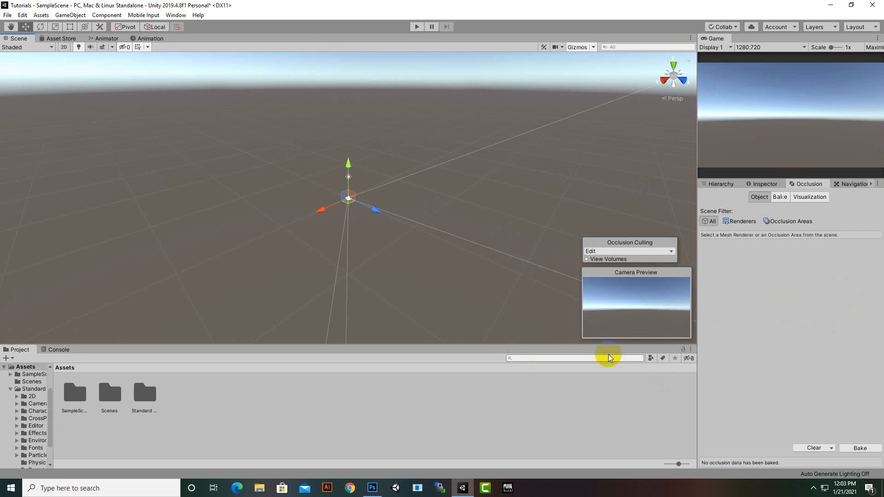
- Revert all window layouts to the factory settings and maximize the editor window
click(861, 28)
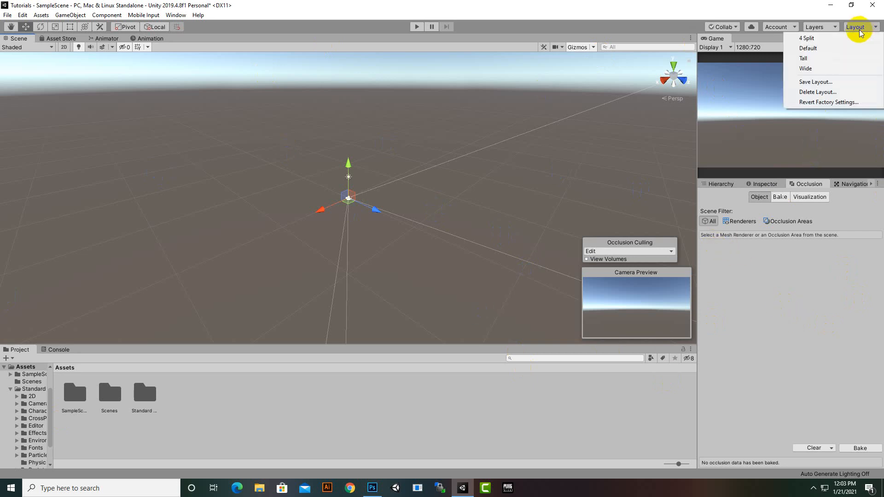
click(821, 104)
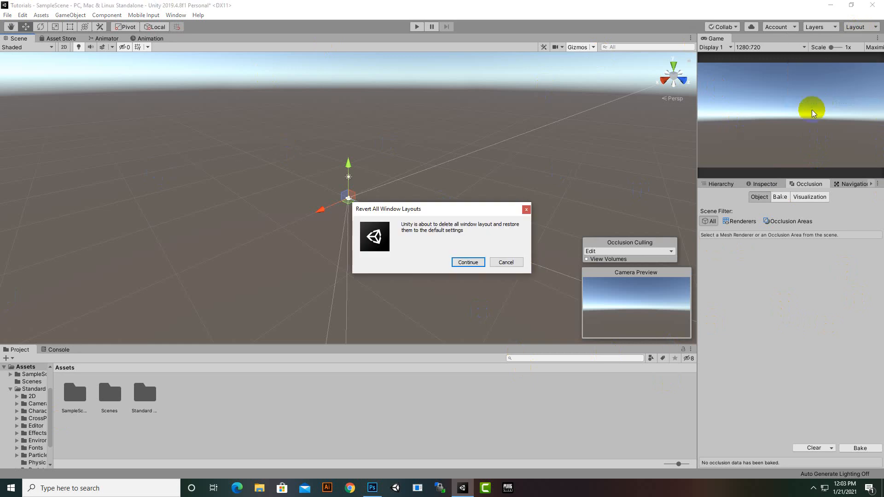
click(474, 263)
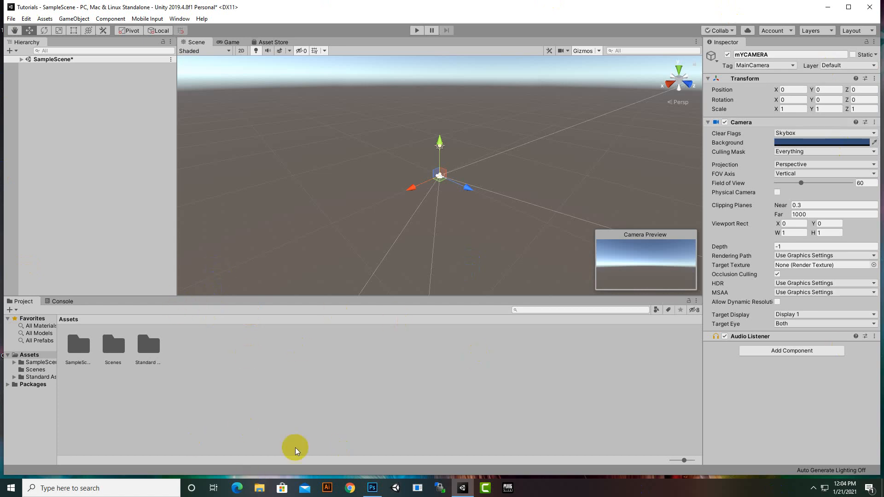
click(848, 7)
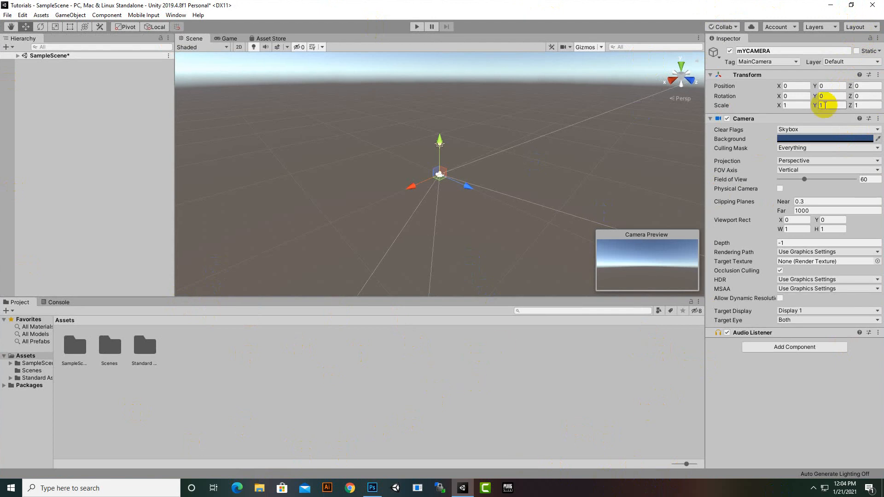
click(858, 27)
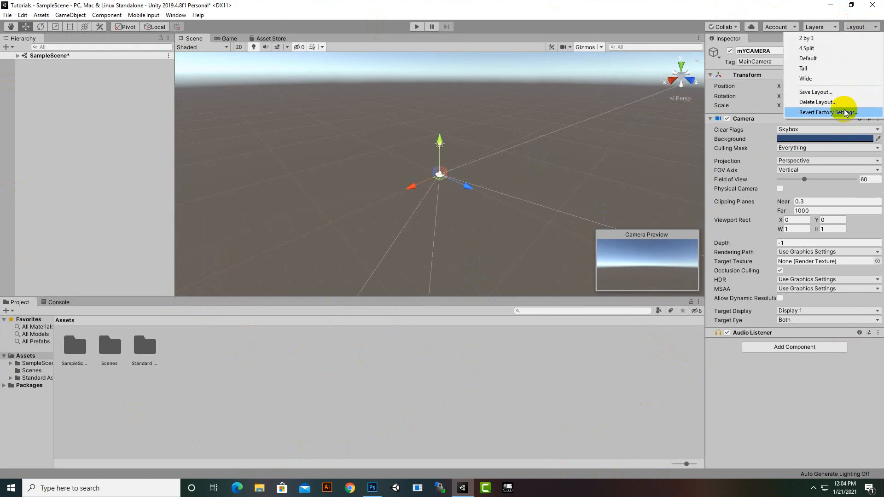
click(544, 6)
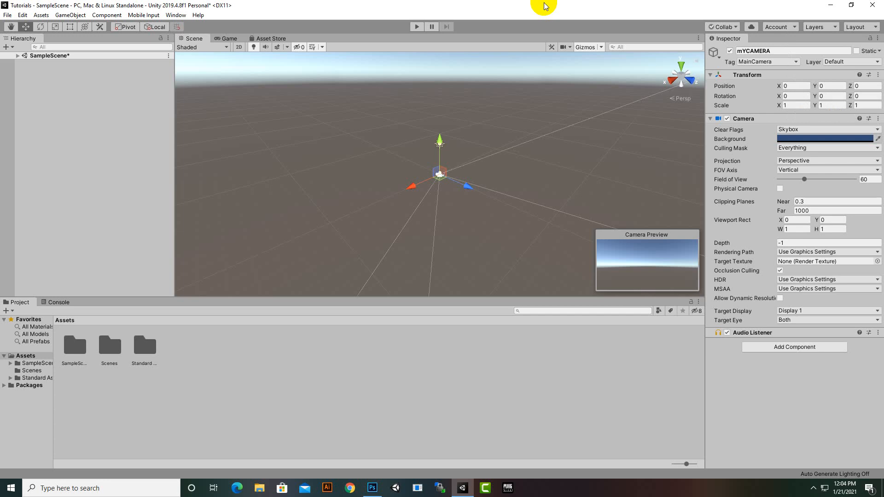